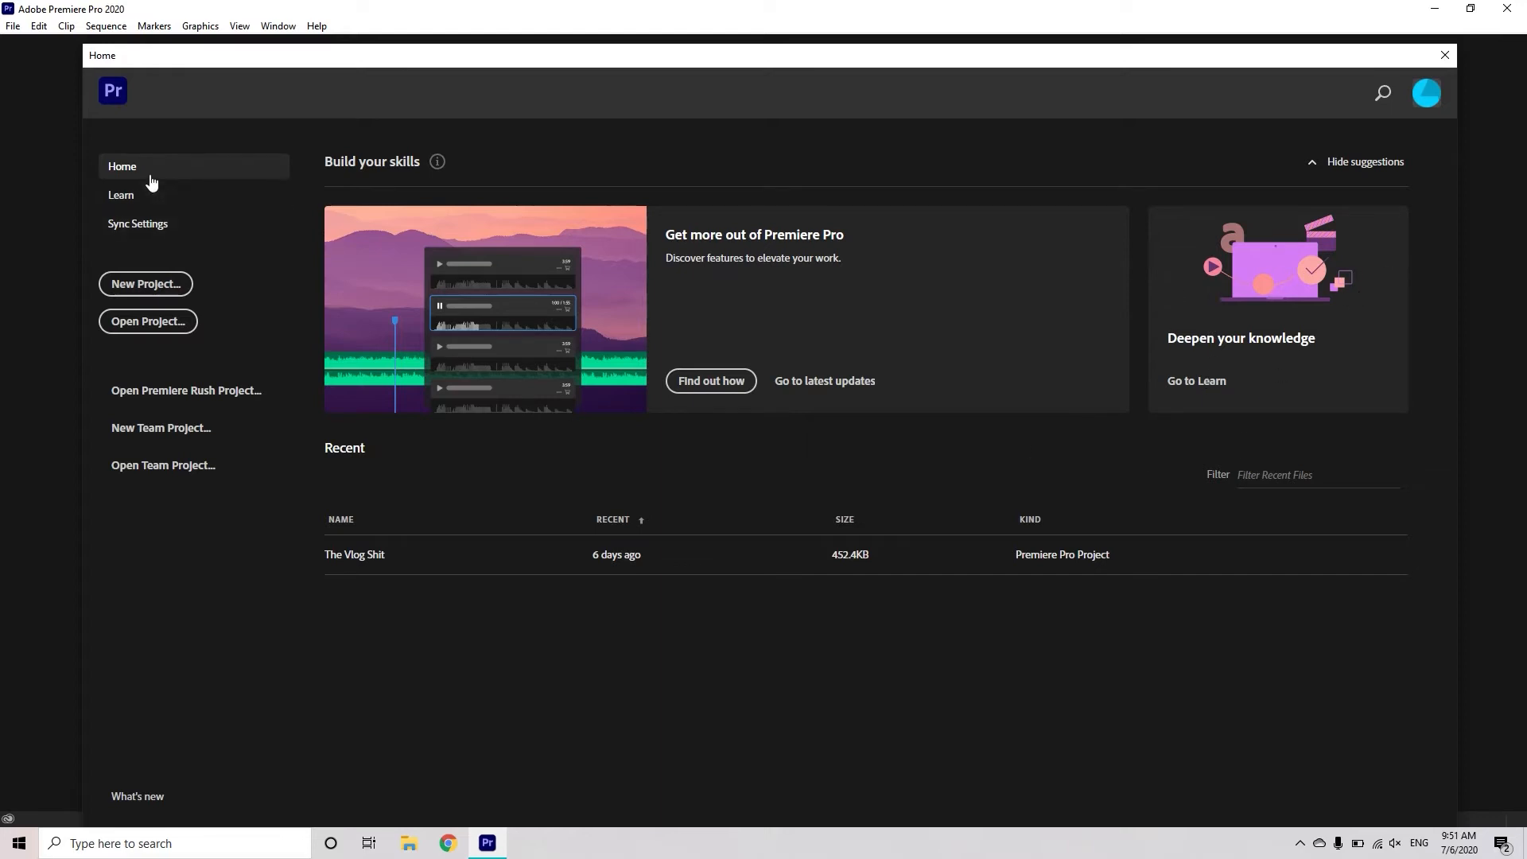
pyautogui.click(143, 231)
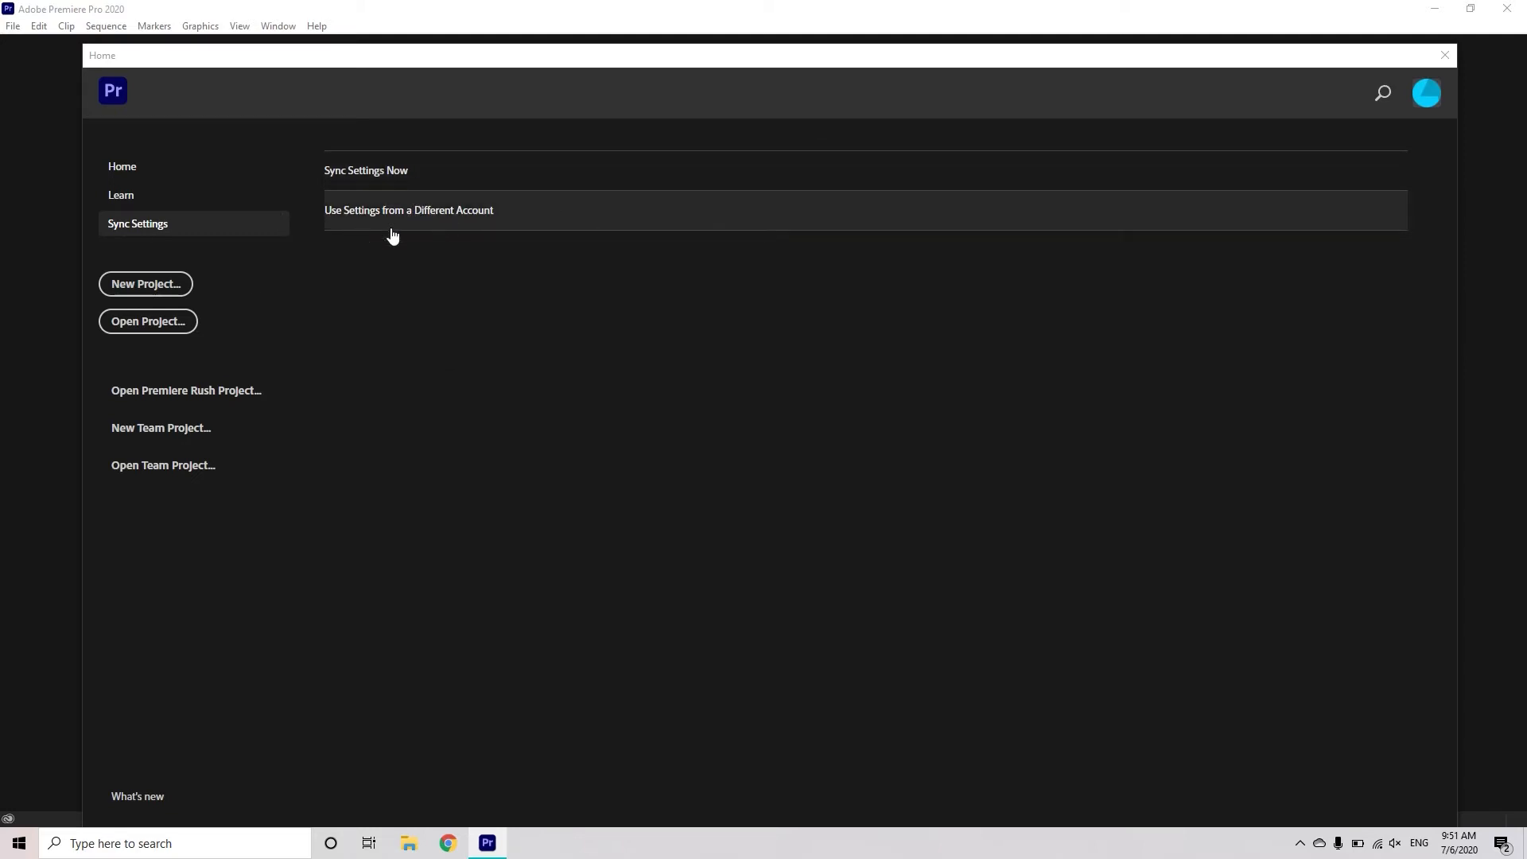
pyautogui.click(119, 165)
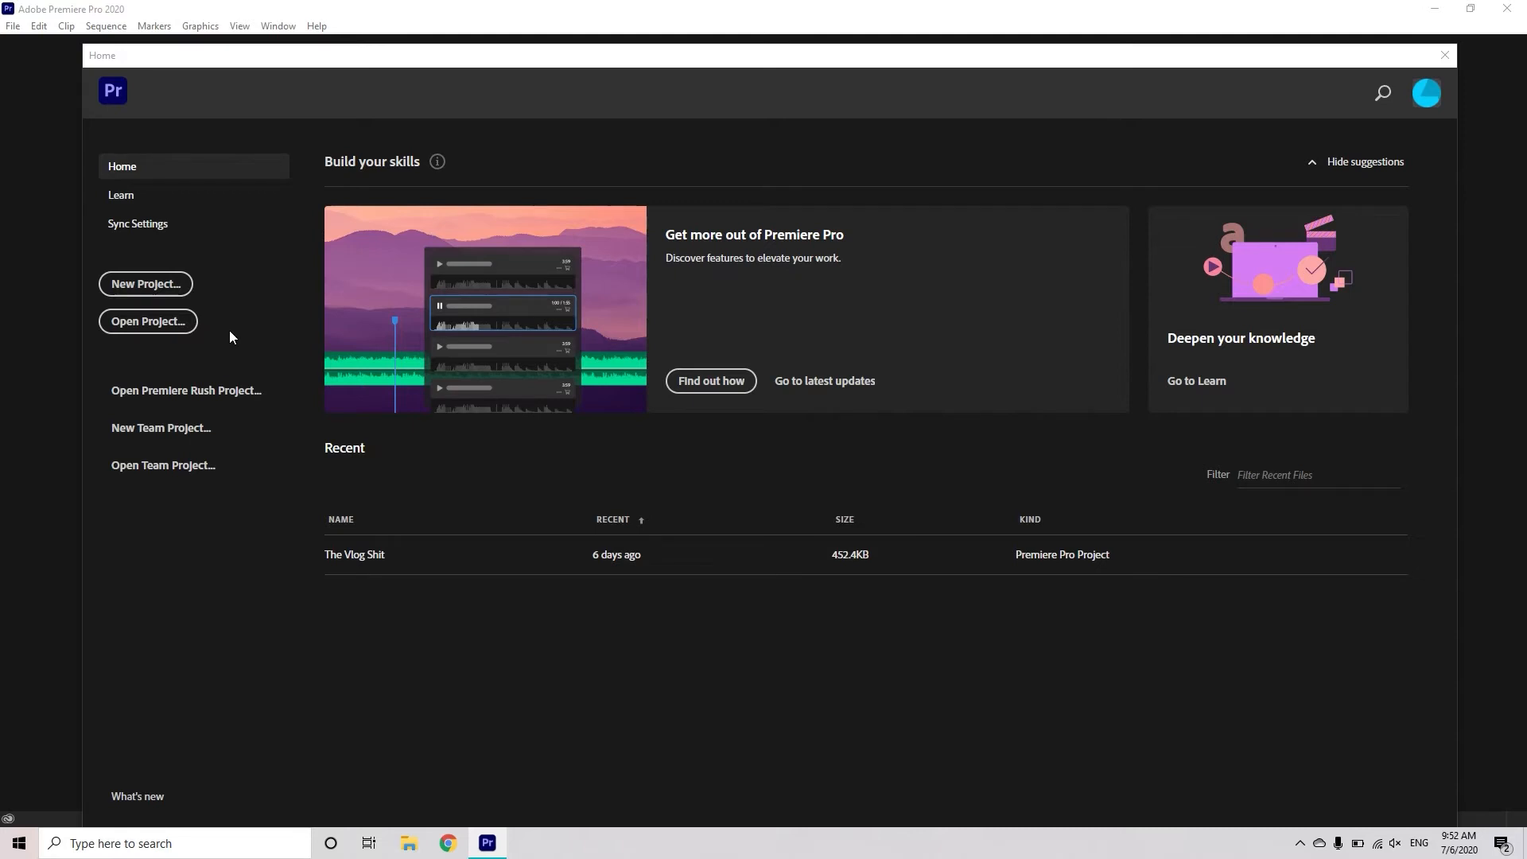
# Step: Start a new project and set its location to D:\VIDEOS\2020-07-06 Primier Video\Primier
pyautogui.click(188, 284)
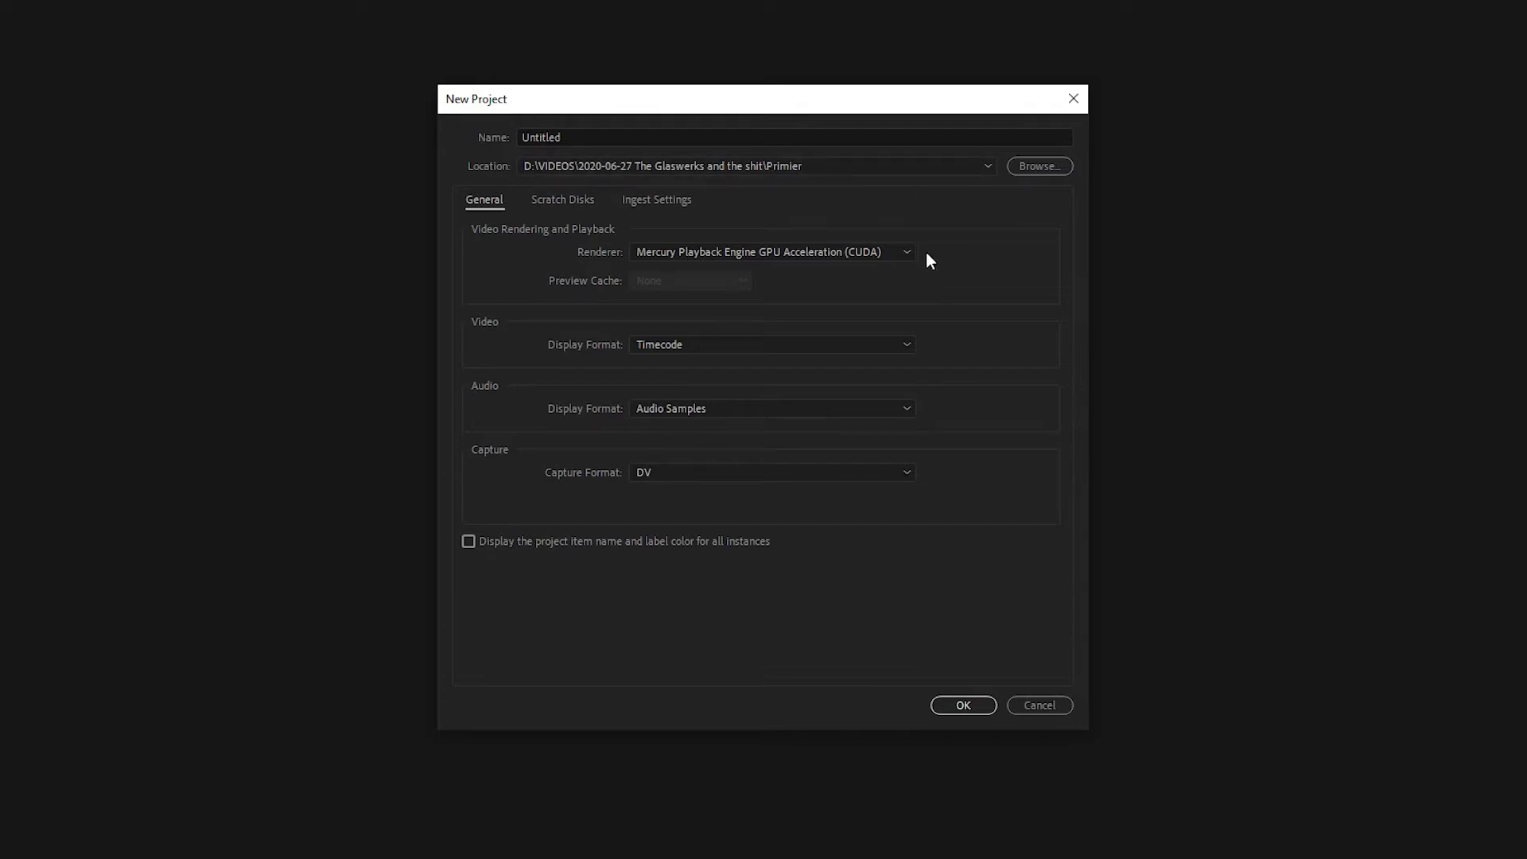
pyautogui.click(1053, 174)
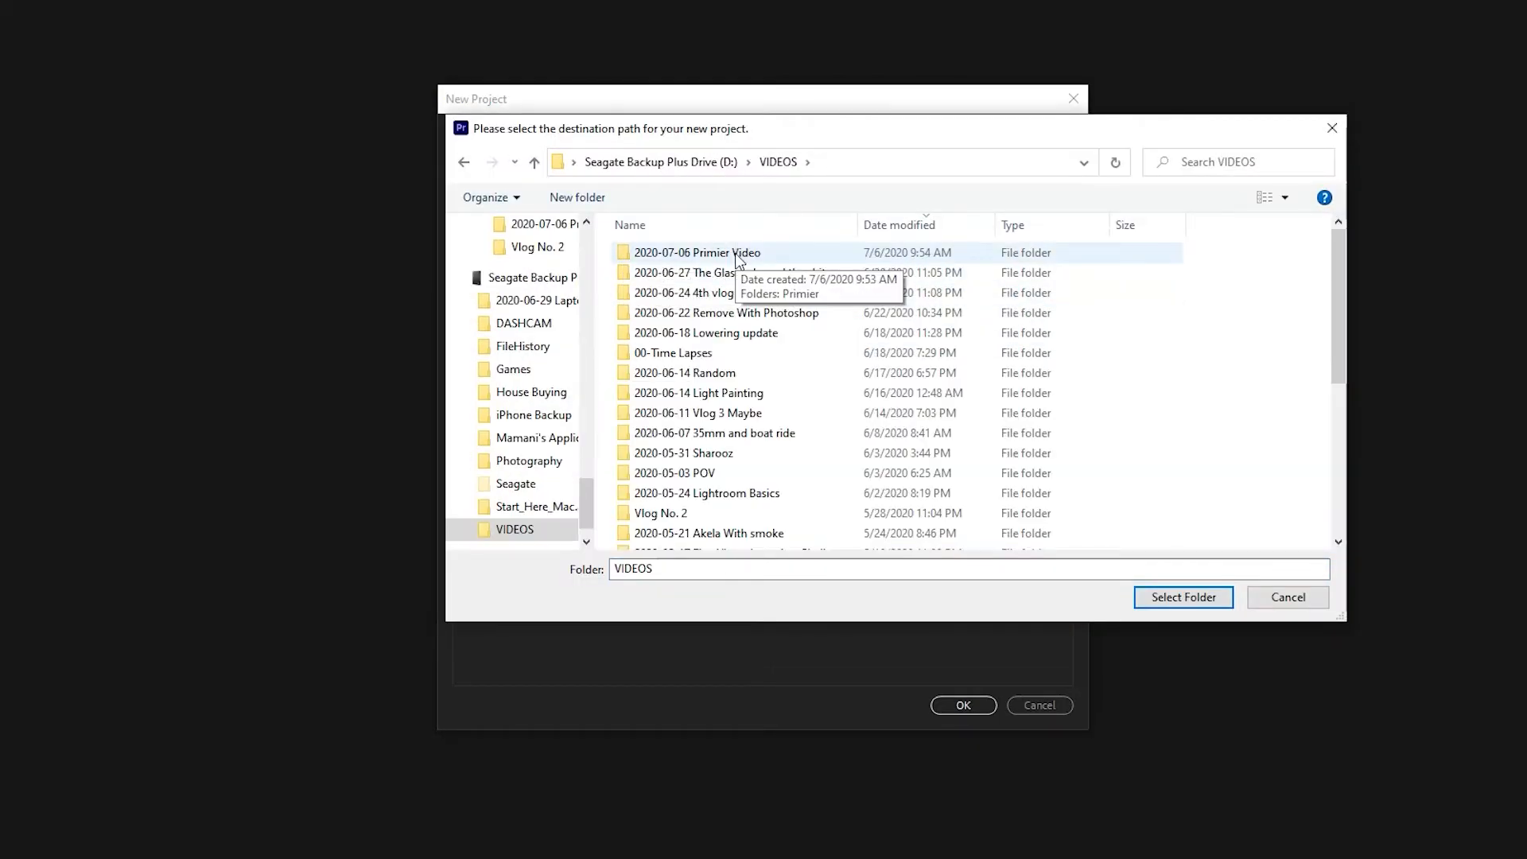
pyautogui.doubleClick(737, 256)
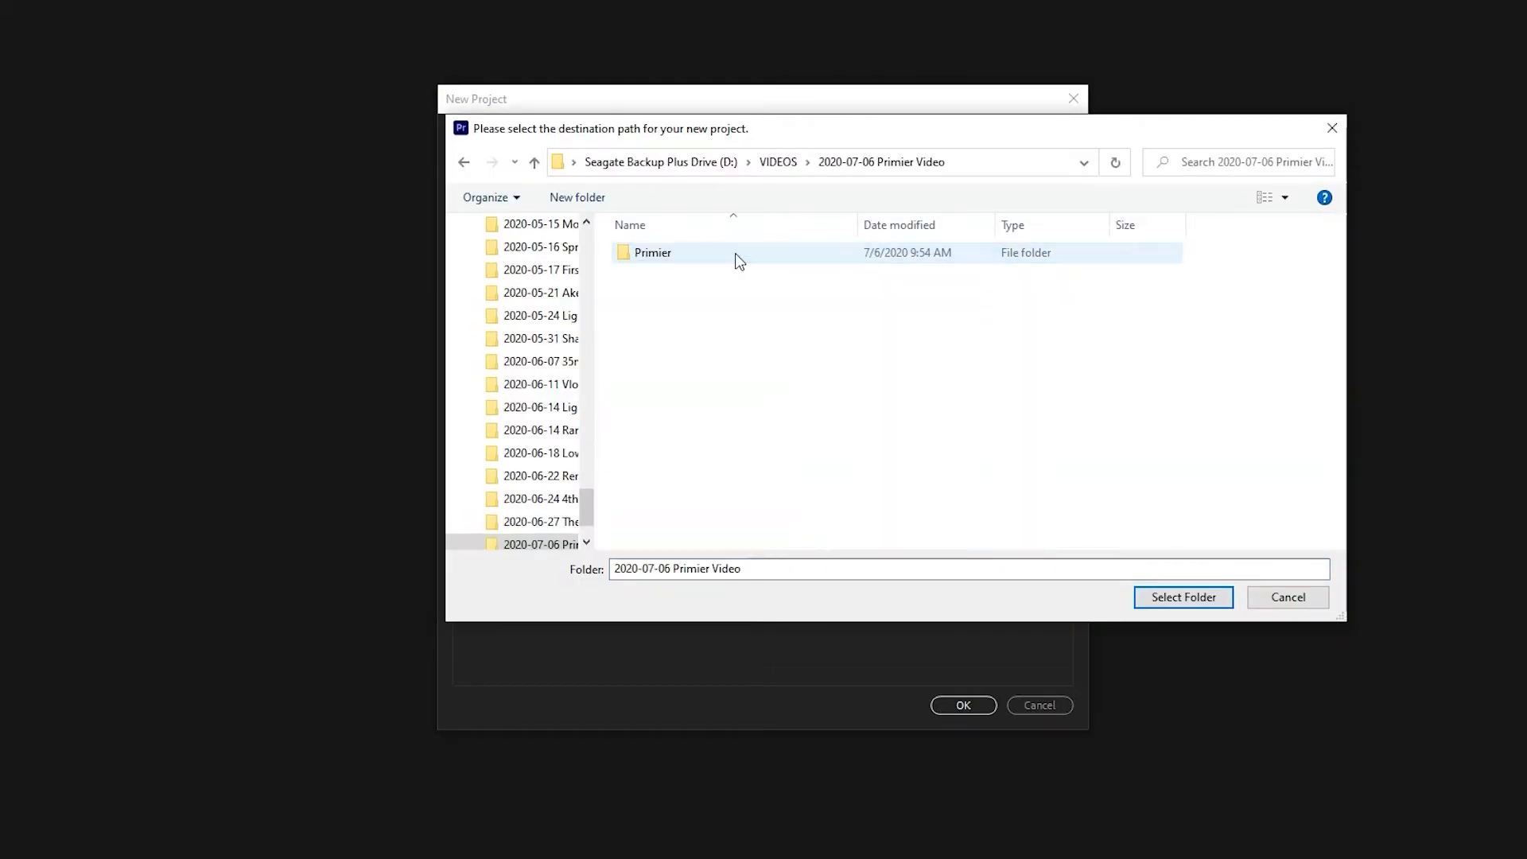
pyautogui.doubleClick(657, 256)
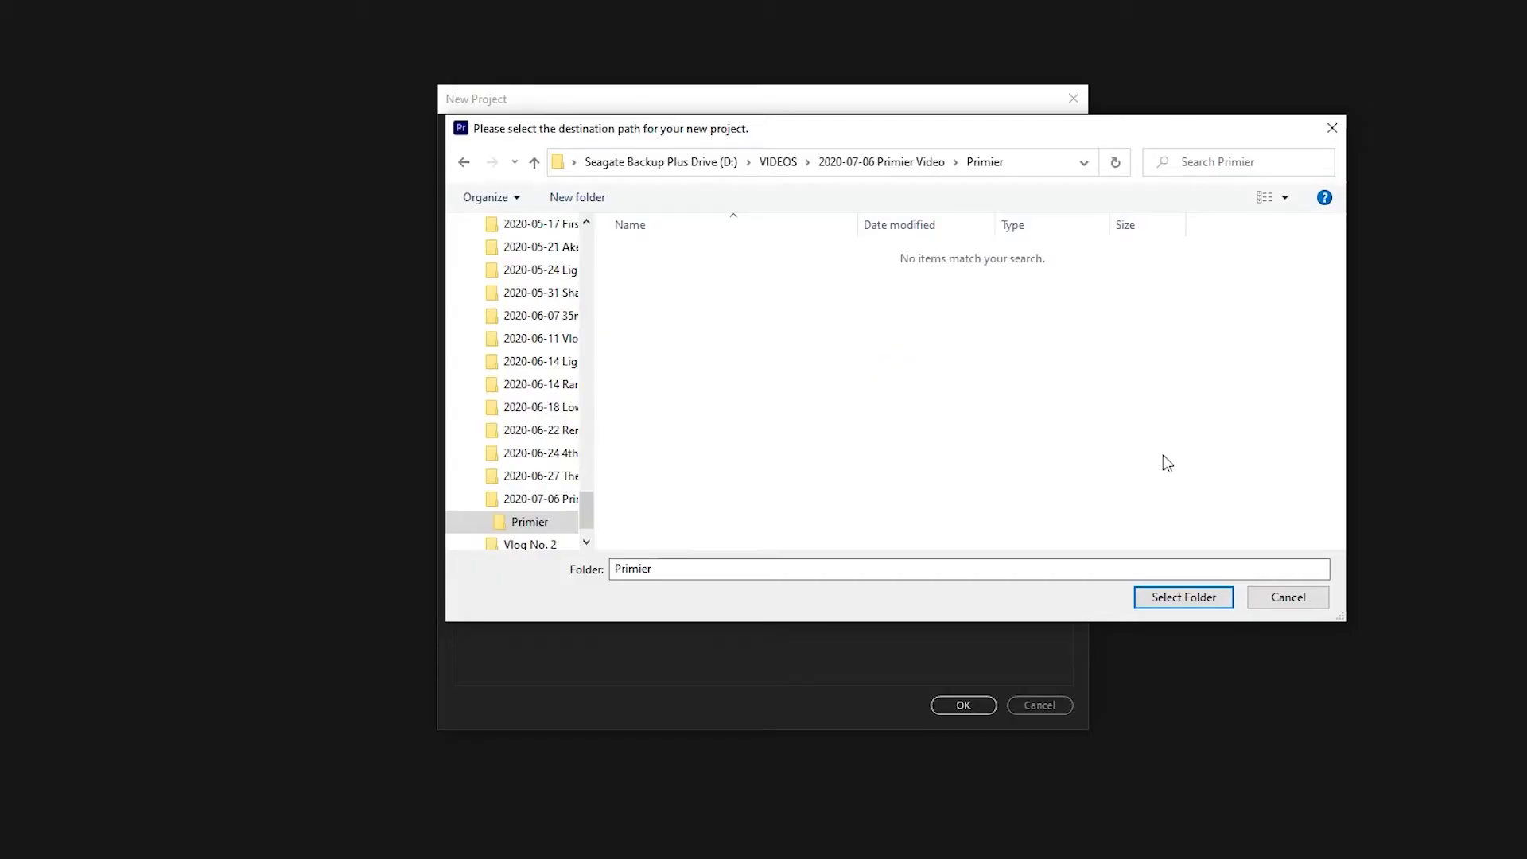
pyautogui.click(1175, 602)
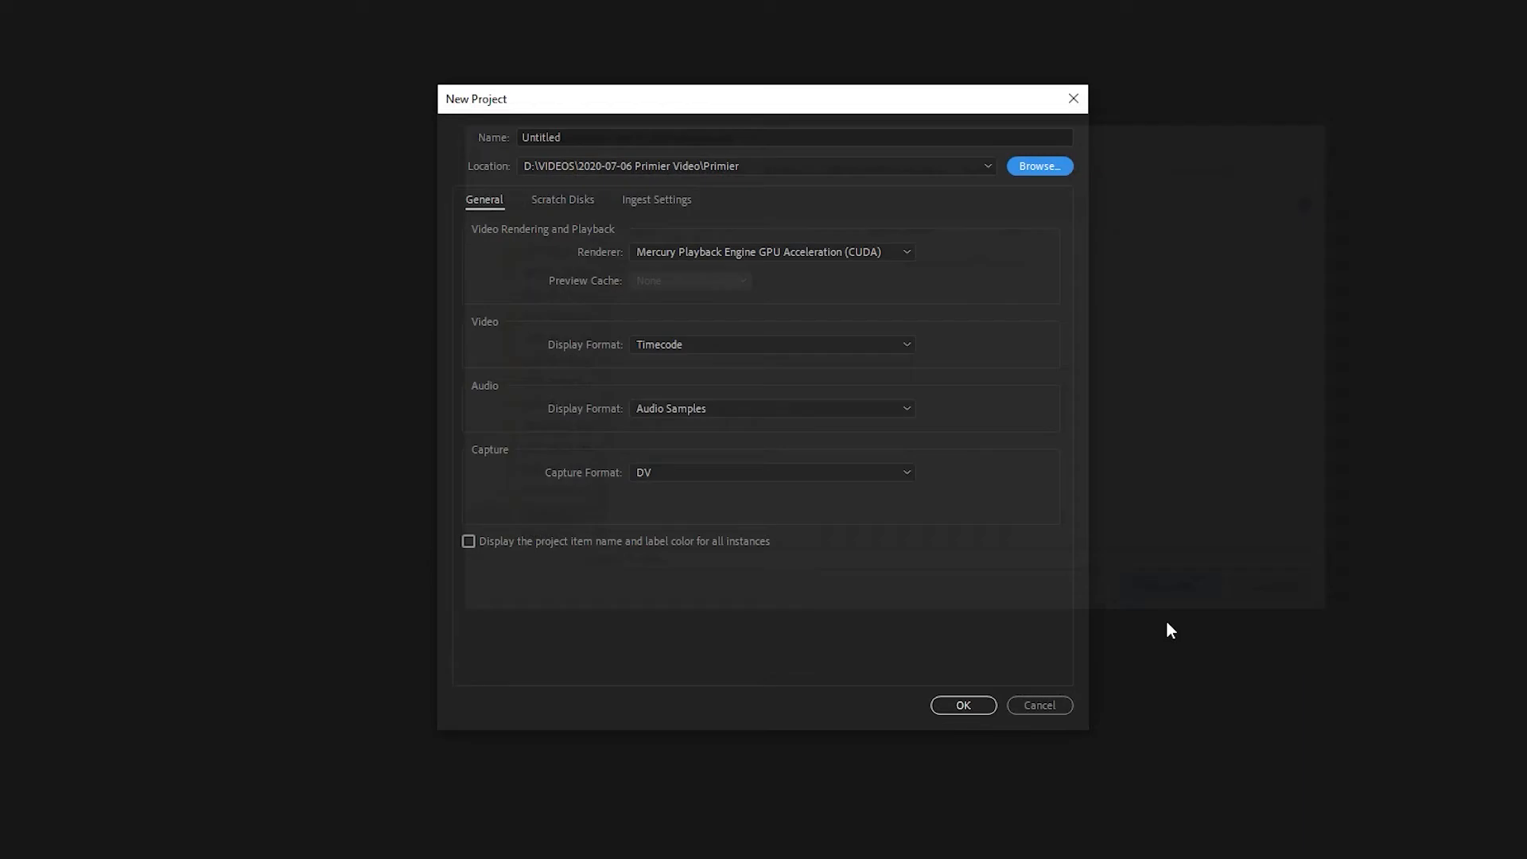
# Step: Name the new project "Video For Primere"
pyautogui.click(614, 135)
pyautogui.press('BackSpace')
pyautogui.write('Video')
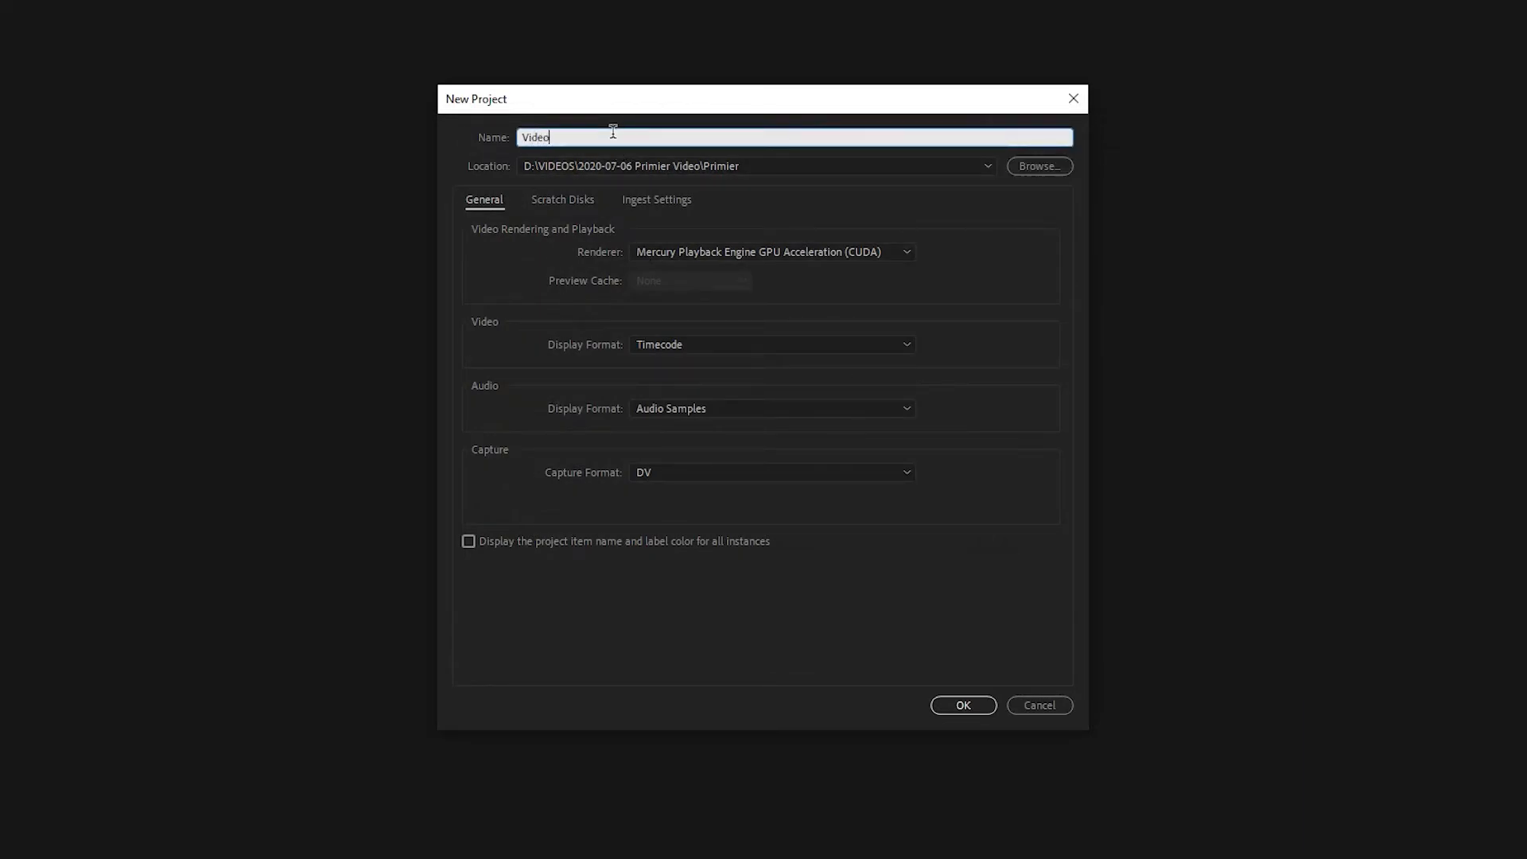
pyautogui.write(' For Primere')
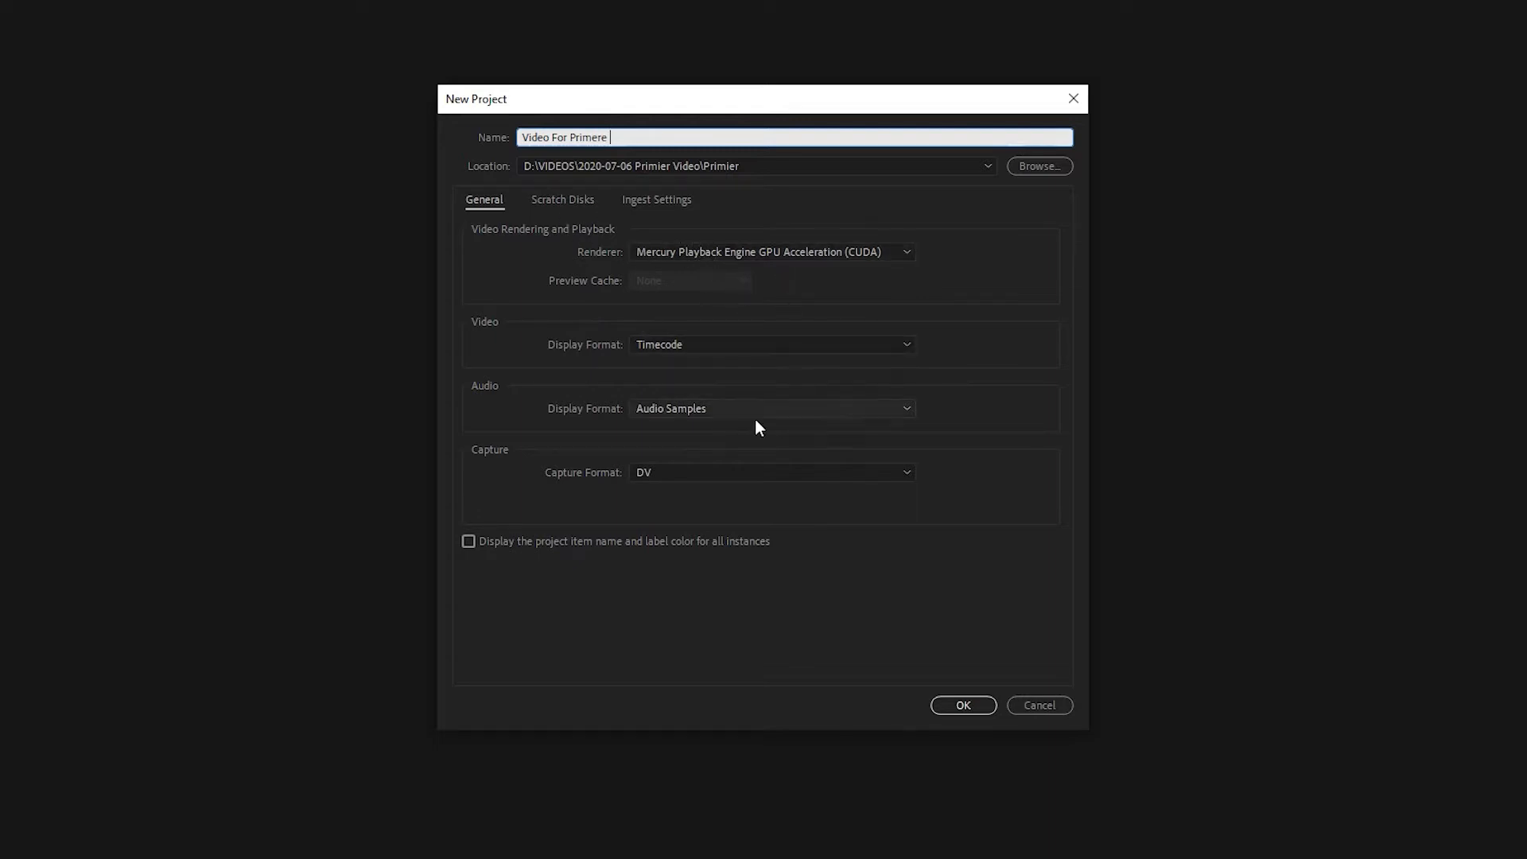
# Step: Review the scratch disk and ingest settings, keep the Mercury Playback Engine GPU Acceleration (CUDA) renderer, and create the project
pyautogui.click(556, 202)
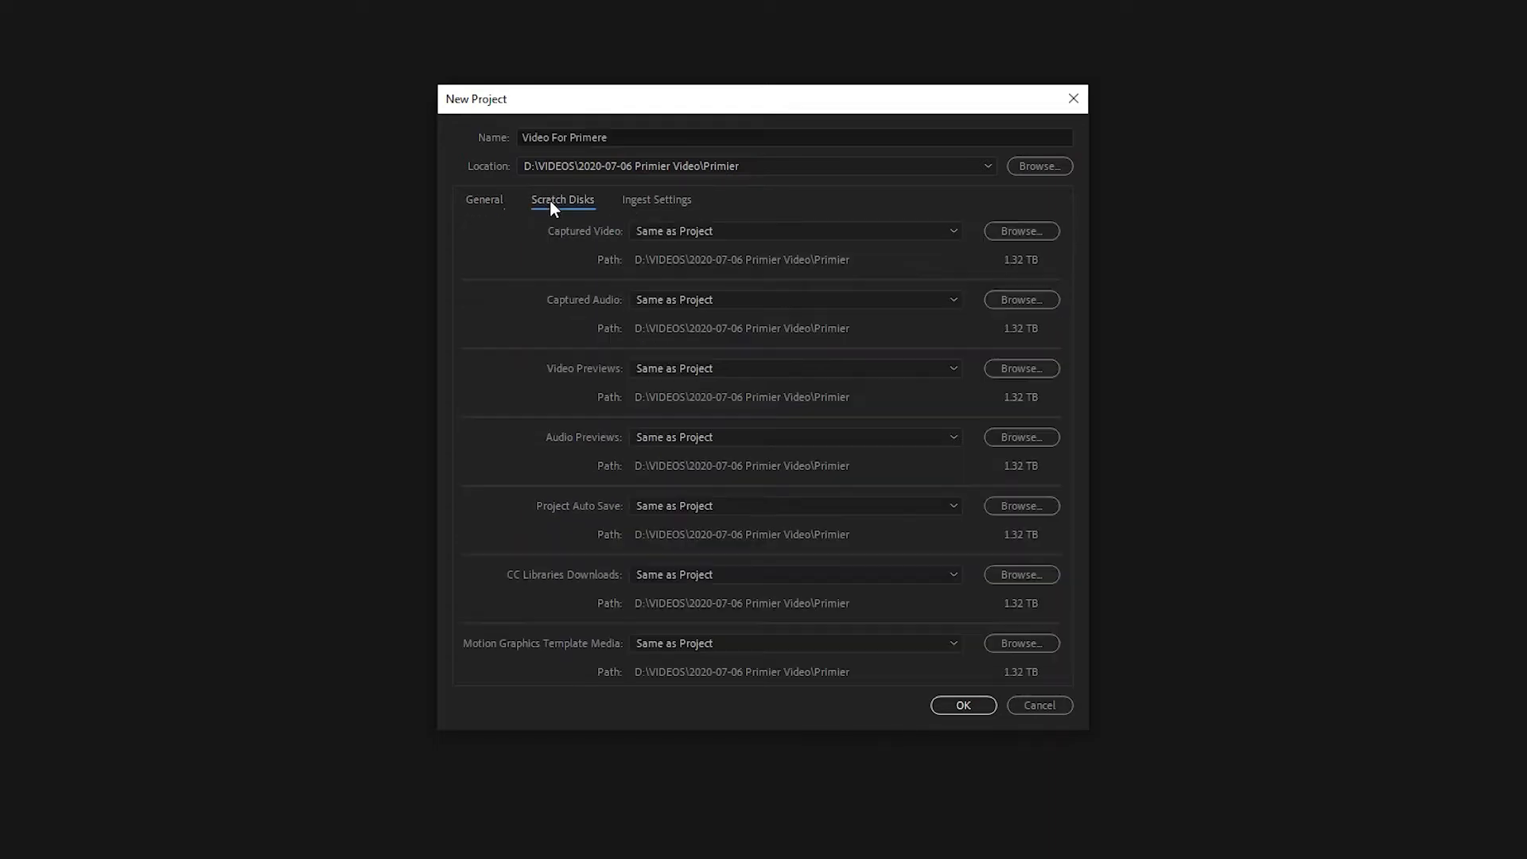
pyautogui.click(647, 204)
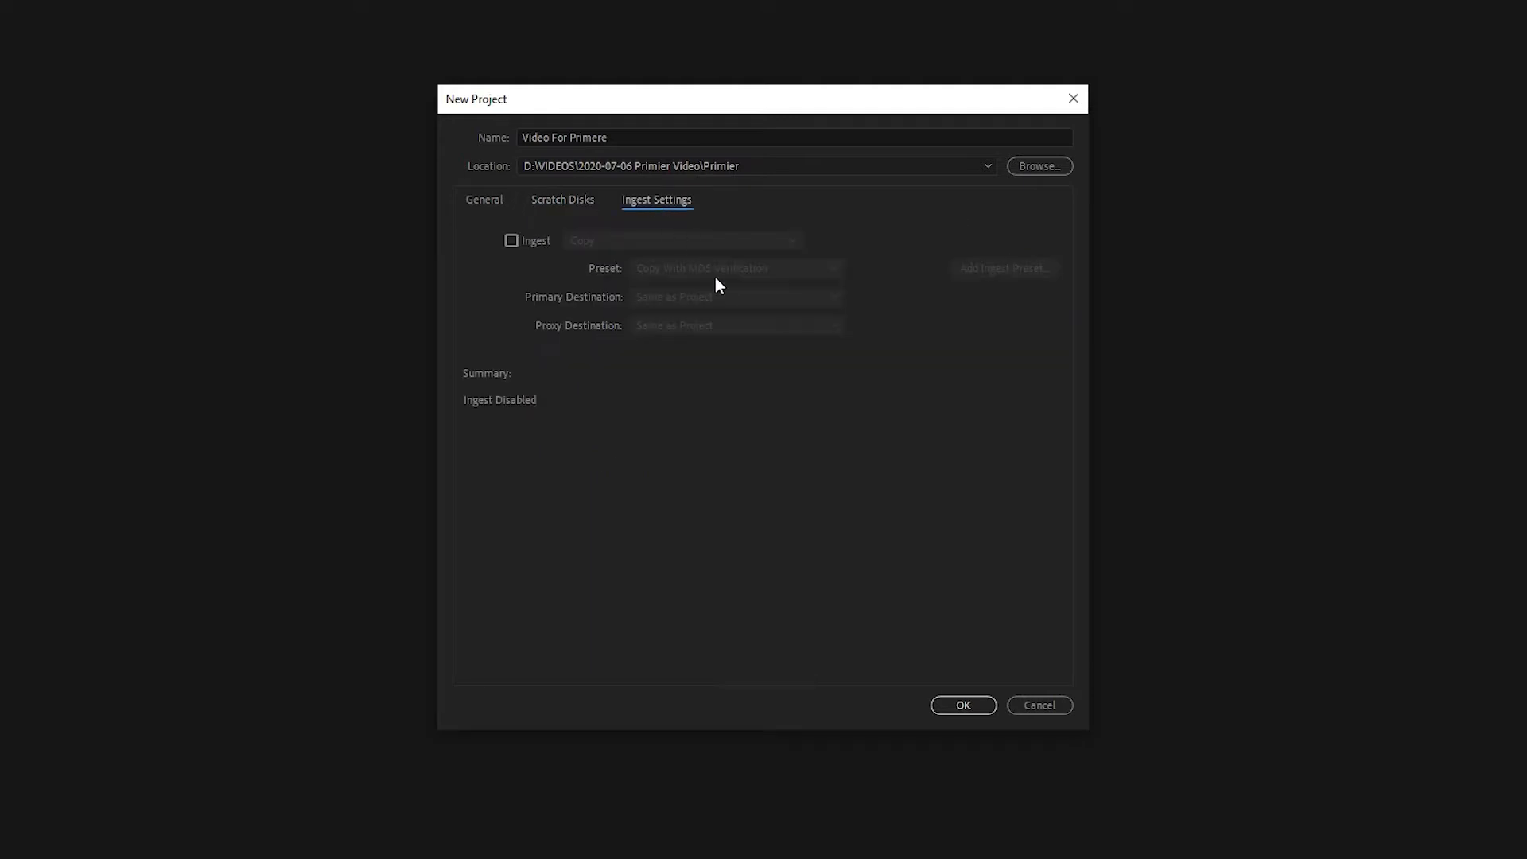
pyautogui.click(488, 203)
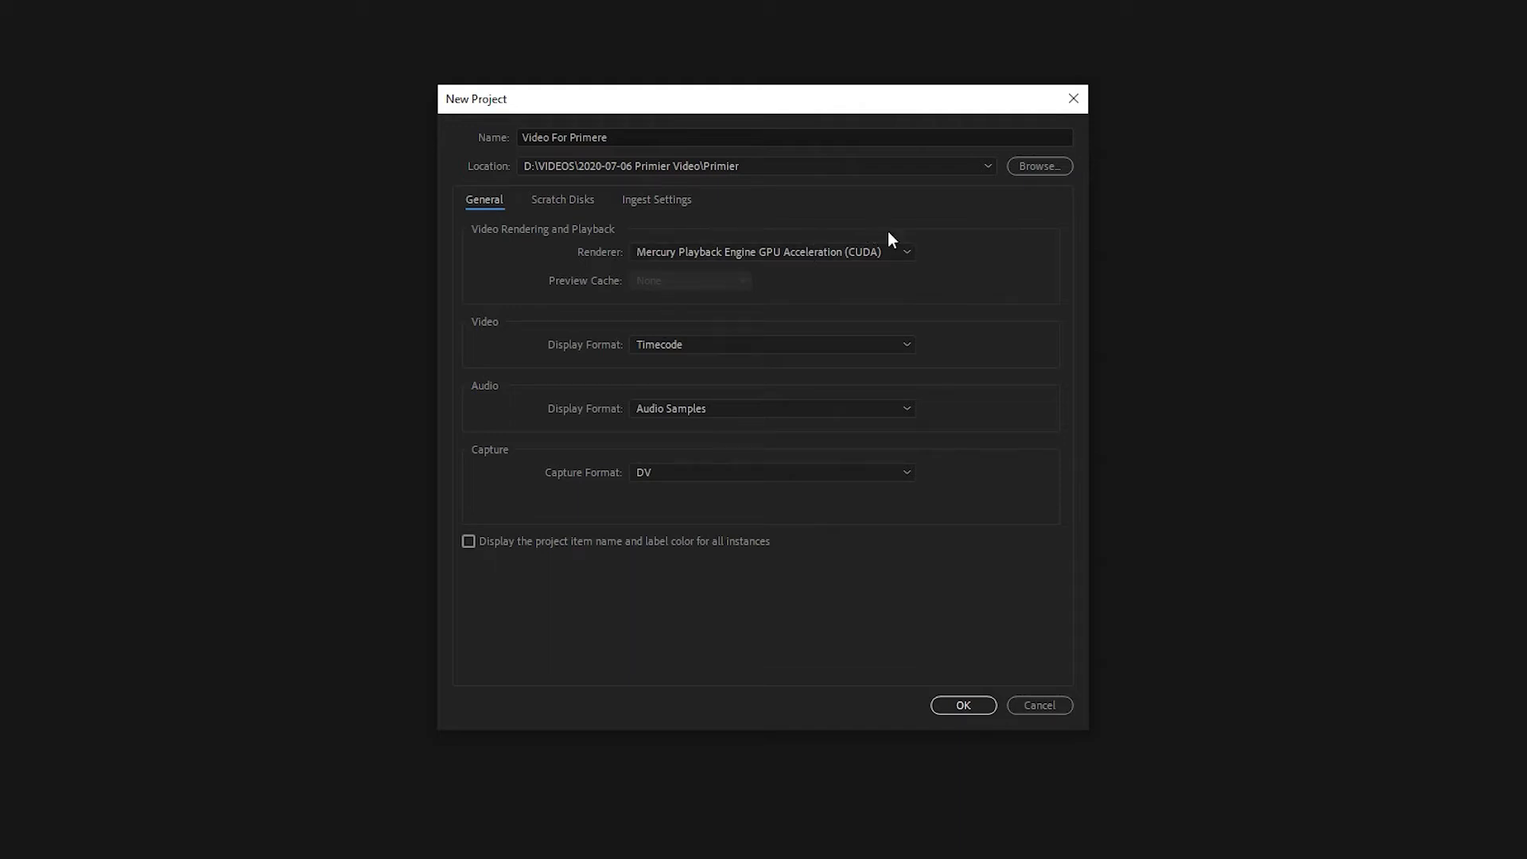
pyautogui.click(759, 254)
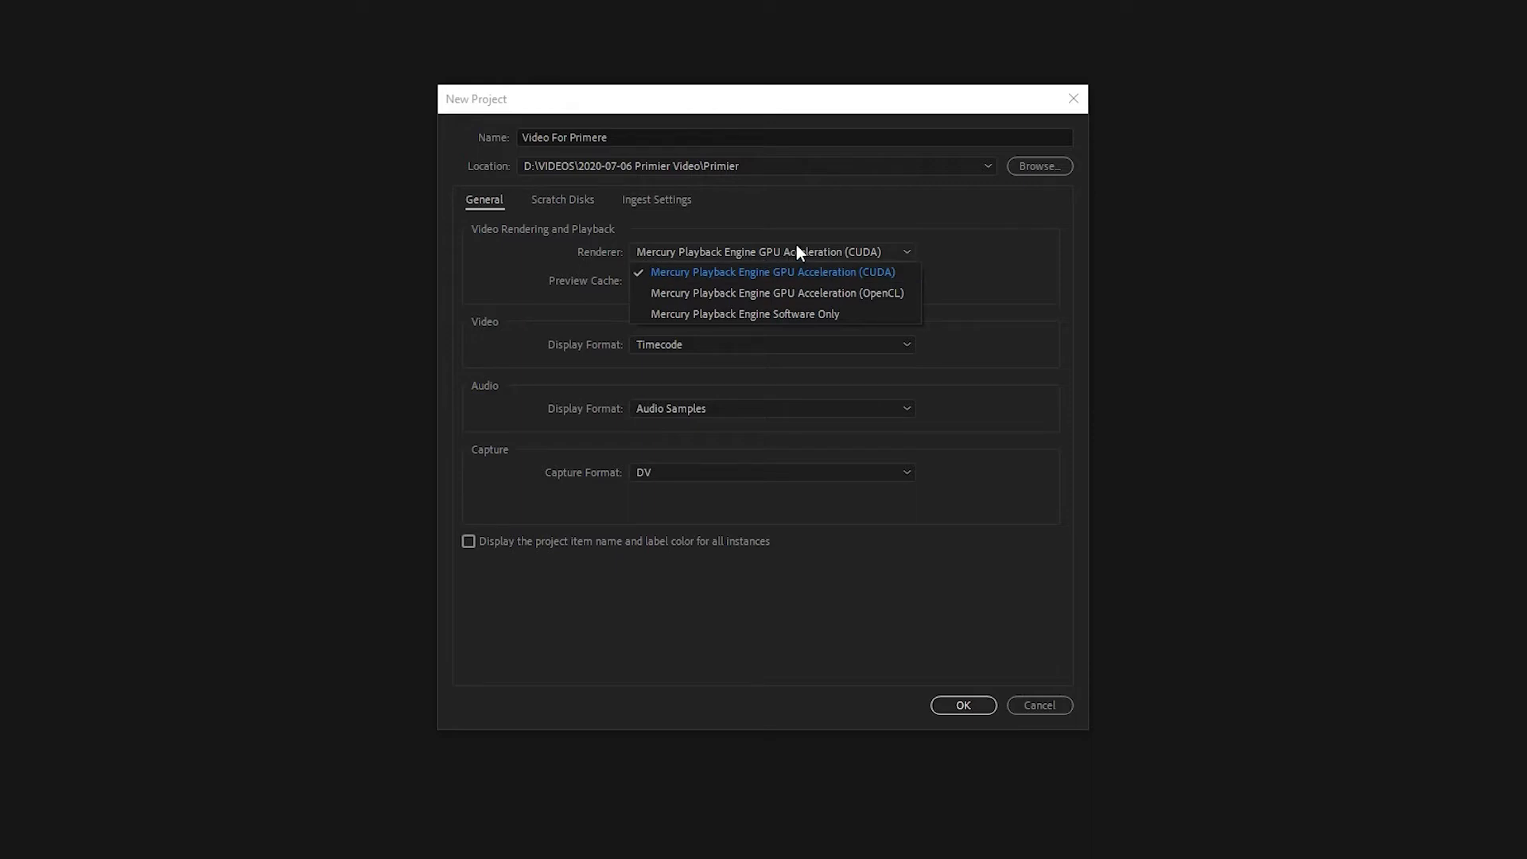
pyautogui.click(797, 248)
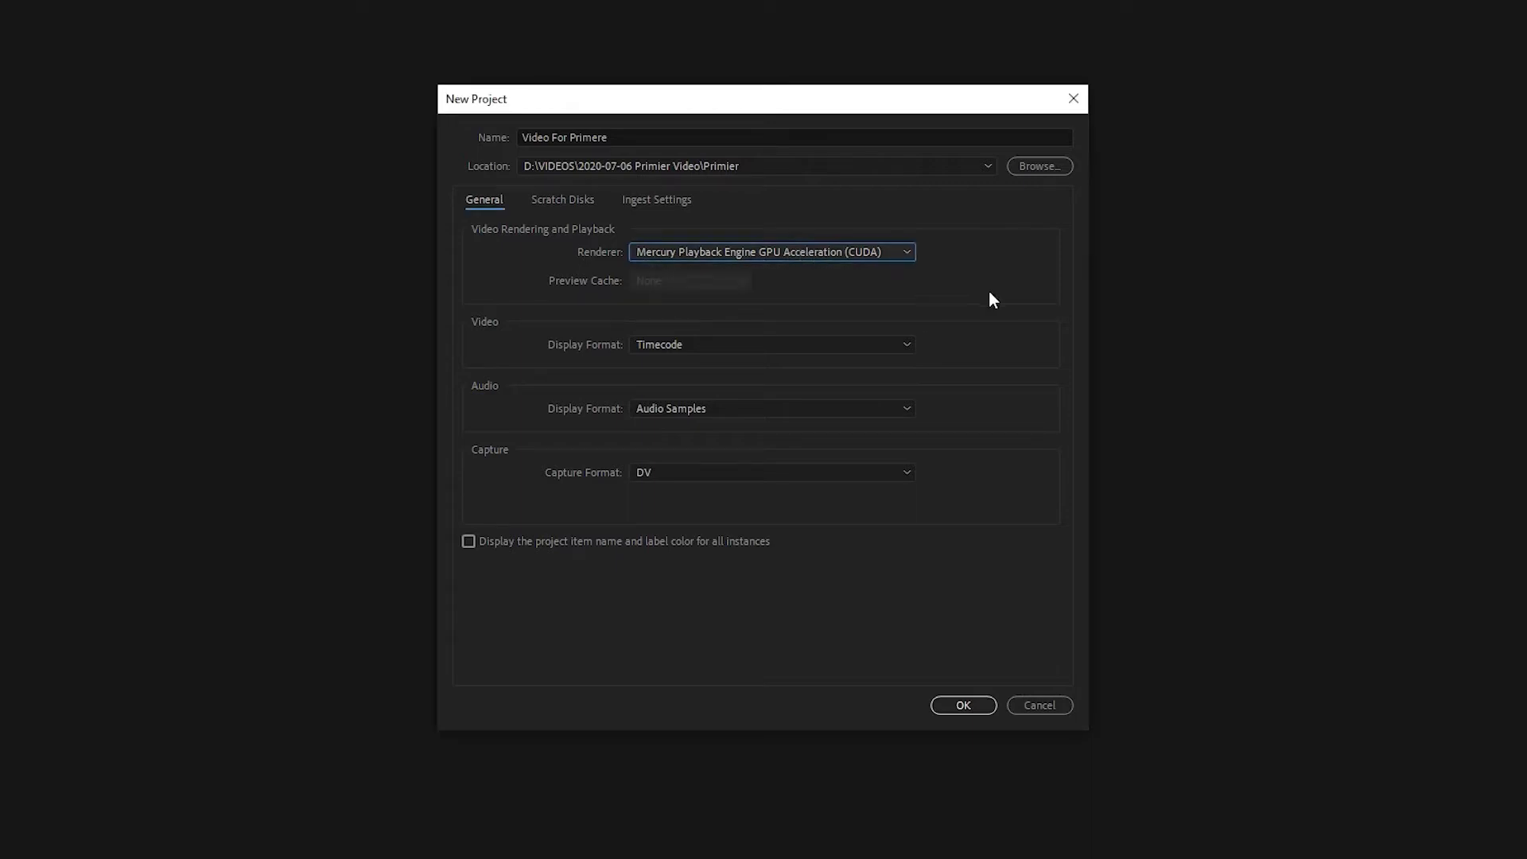
pyautogui.click(969, 709)
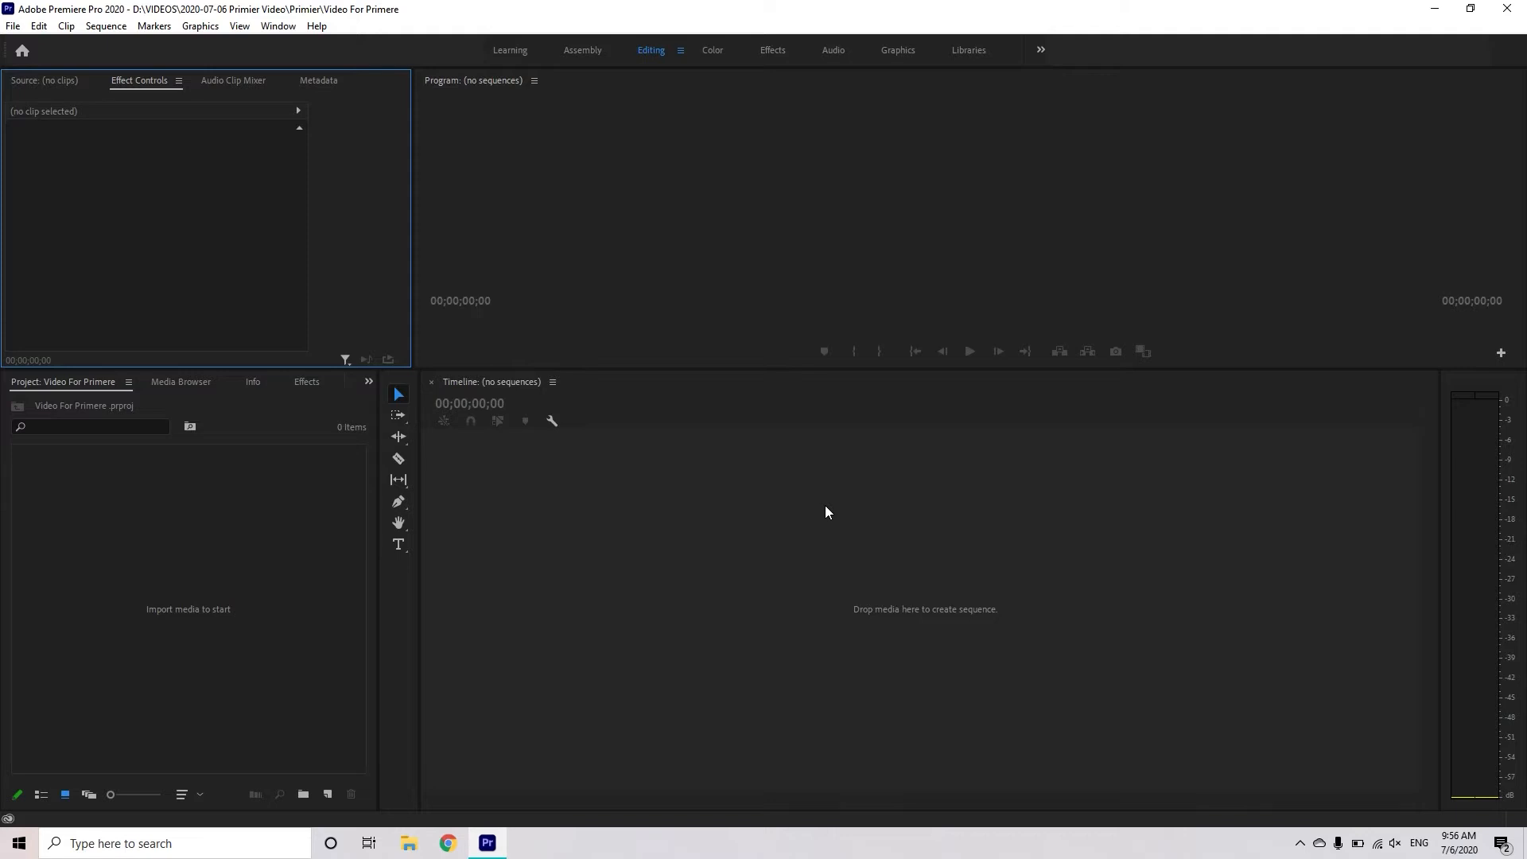
pyautogui.click(536, 485)
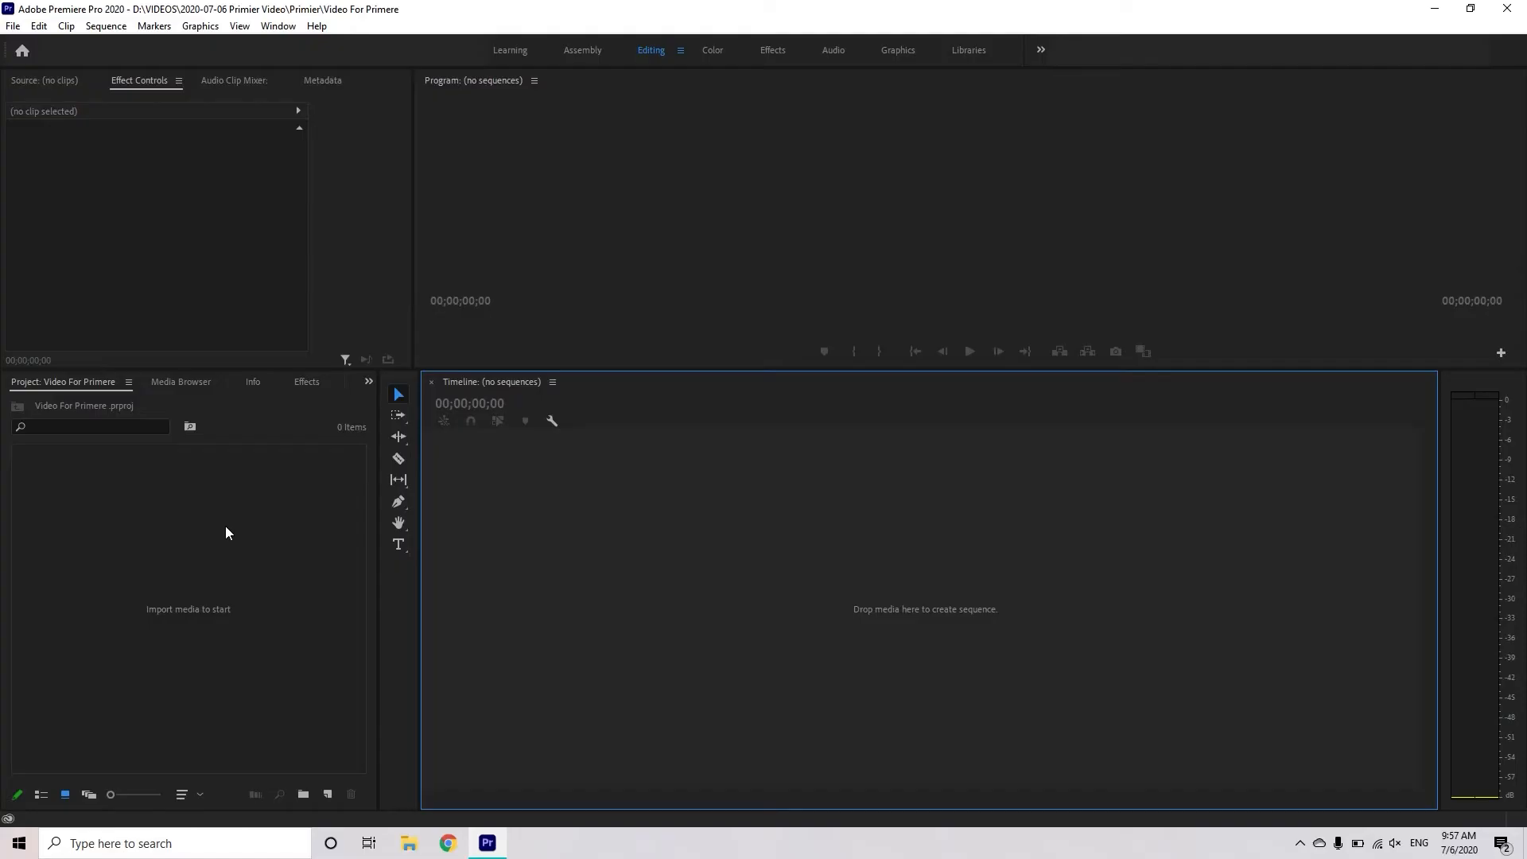
pyautogui.click(208, 547)
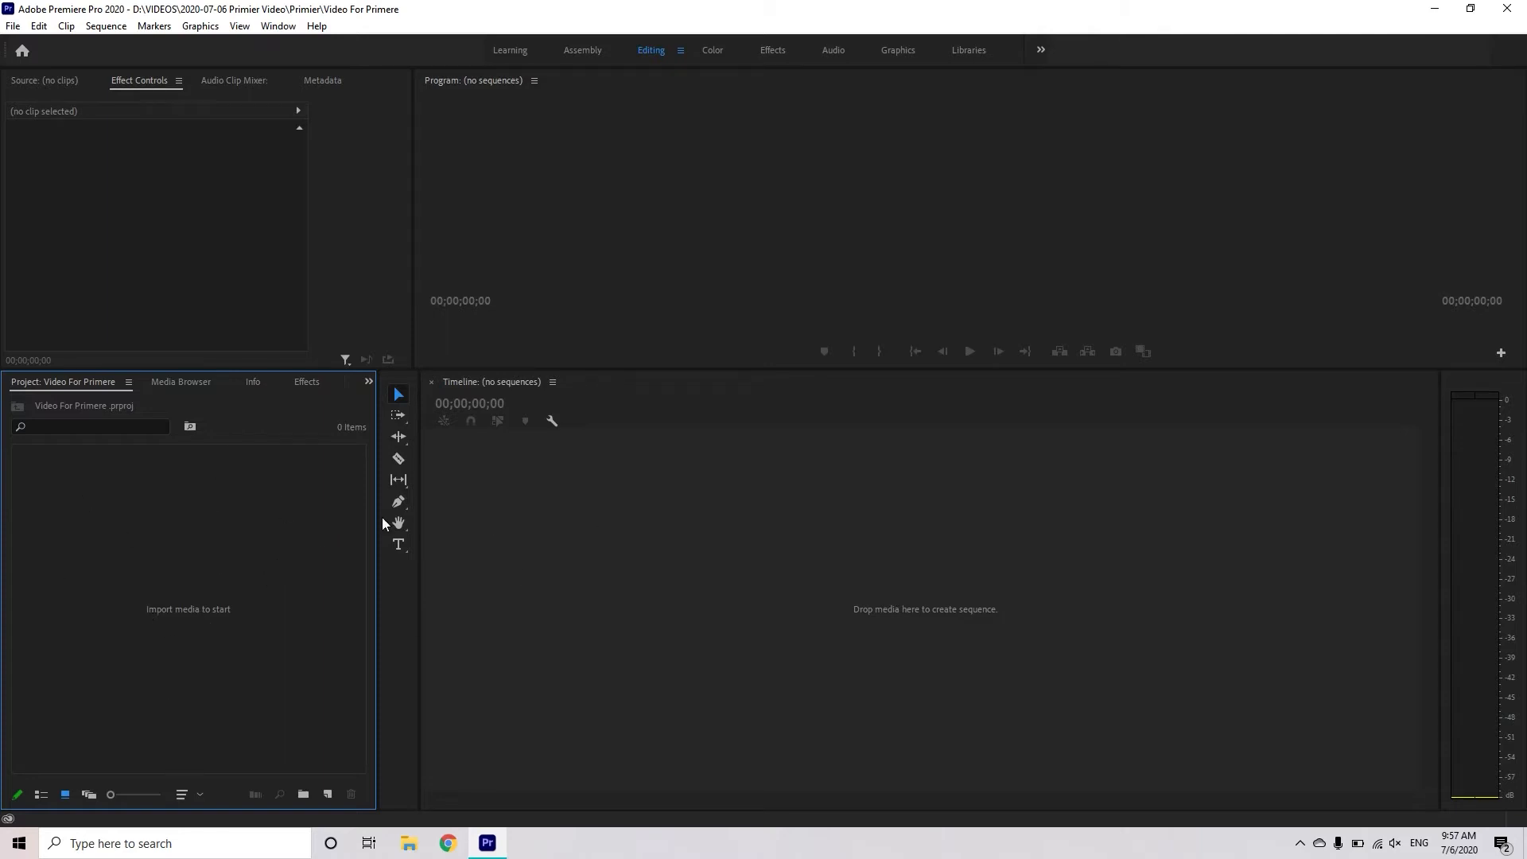
pyautogui.click(724, 557)
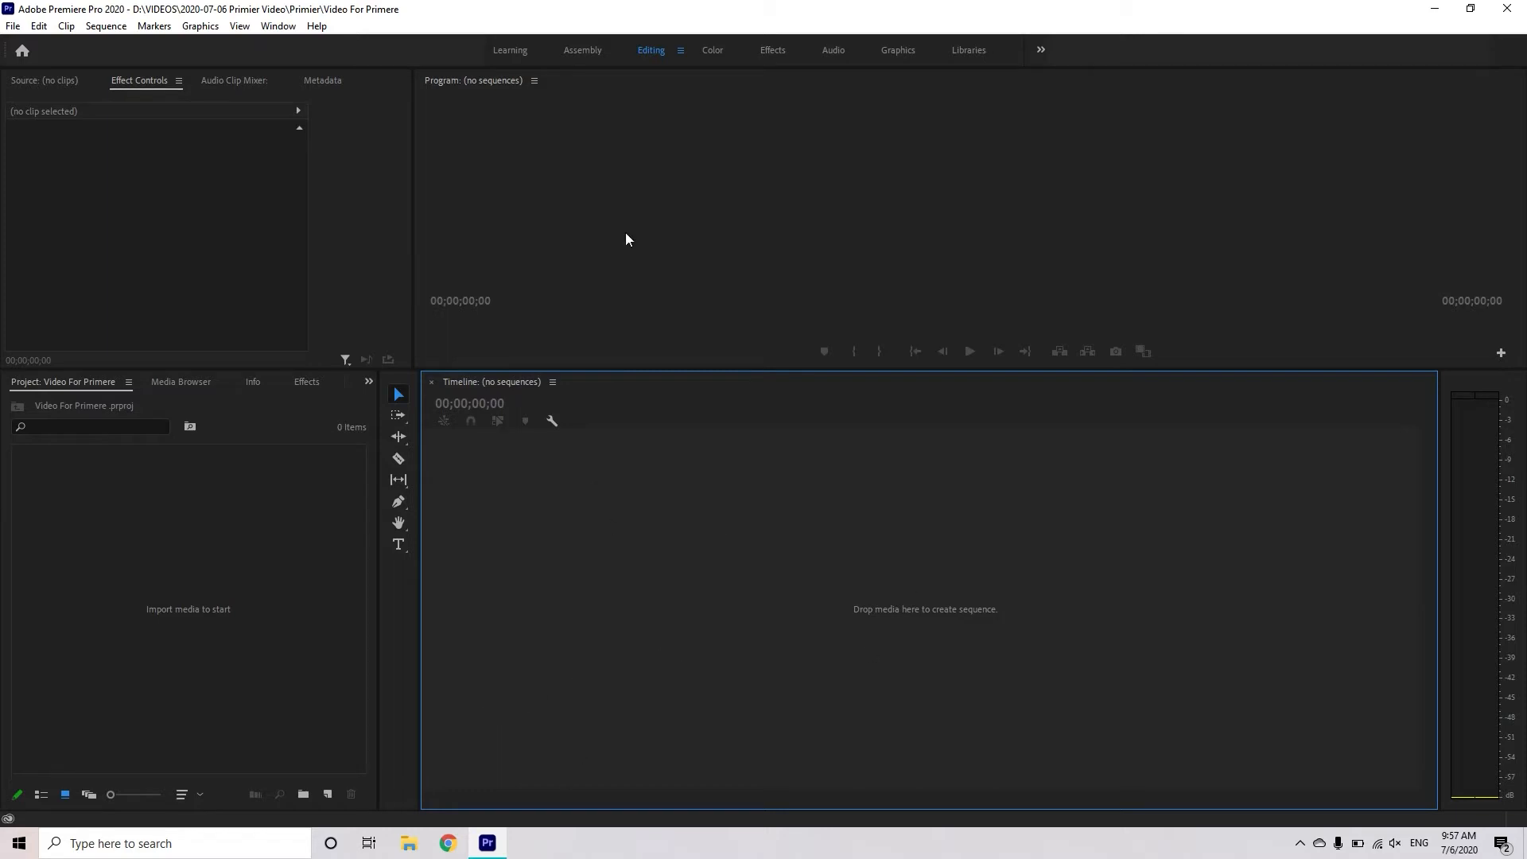
pyautogui.click(636, 176)
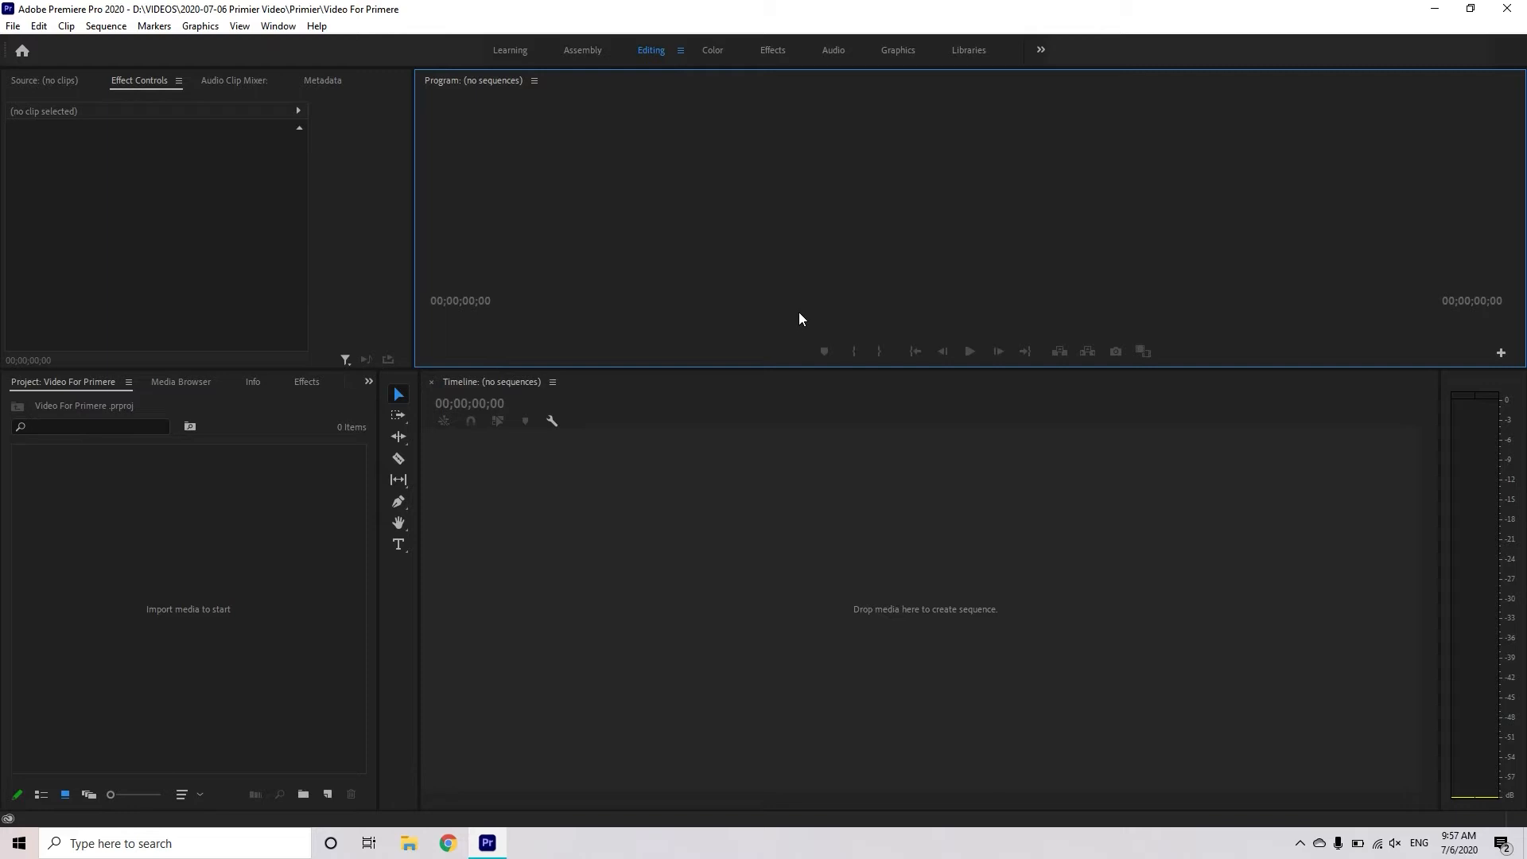
pyautogui.click(204, 232)
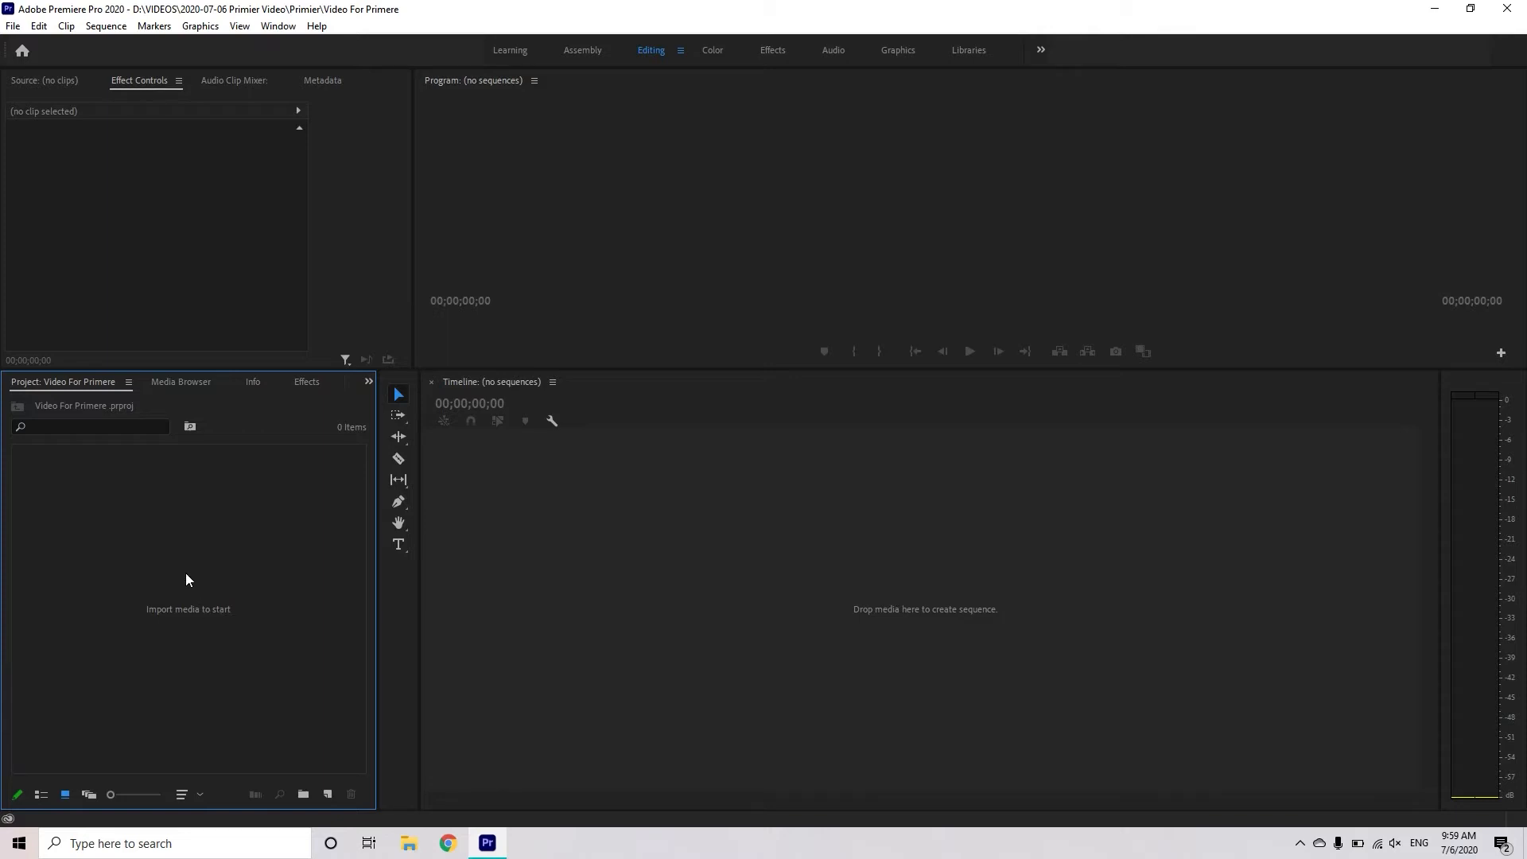
# Step: Import the clip C0250.MP4 from the Camera folder through File Explorer, and delete it from the project
pyautogui.doubleClick(89, 580)
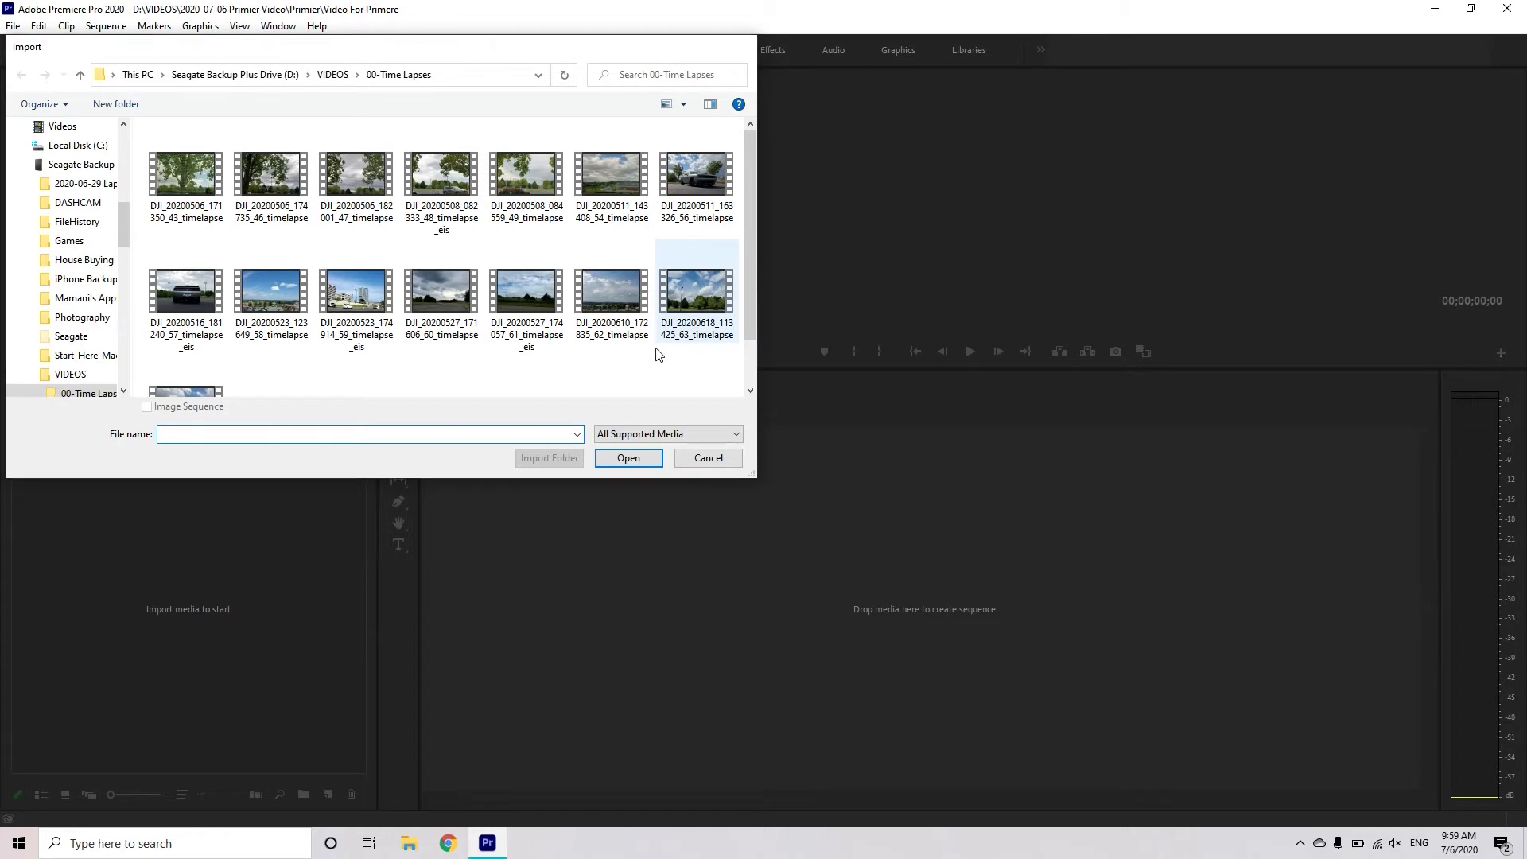
pyautogui.press('Escape')
pyautogui.click(408, 842)
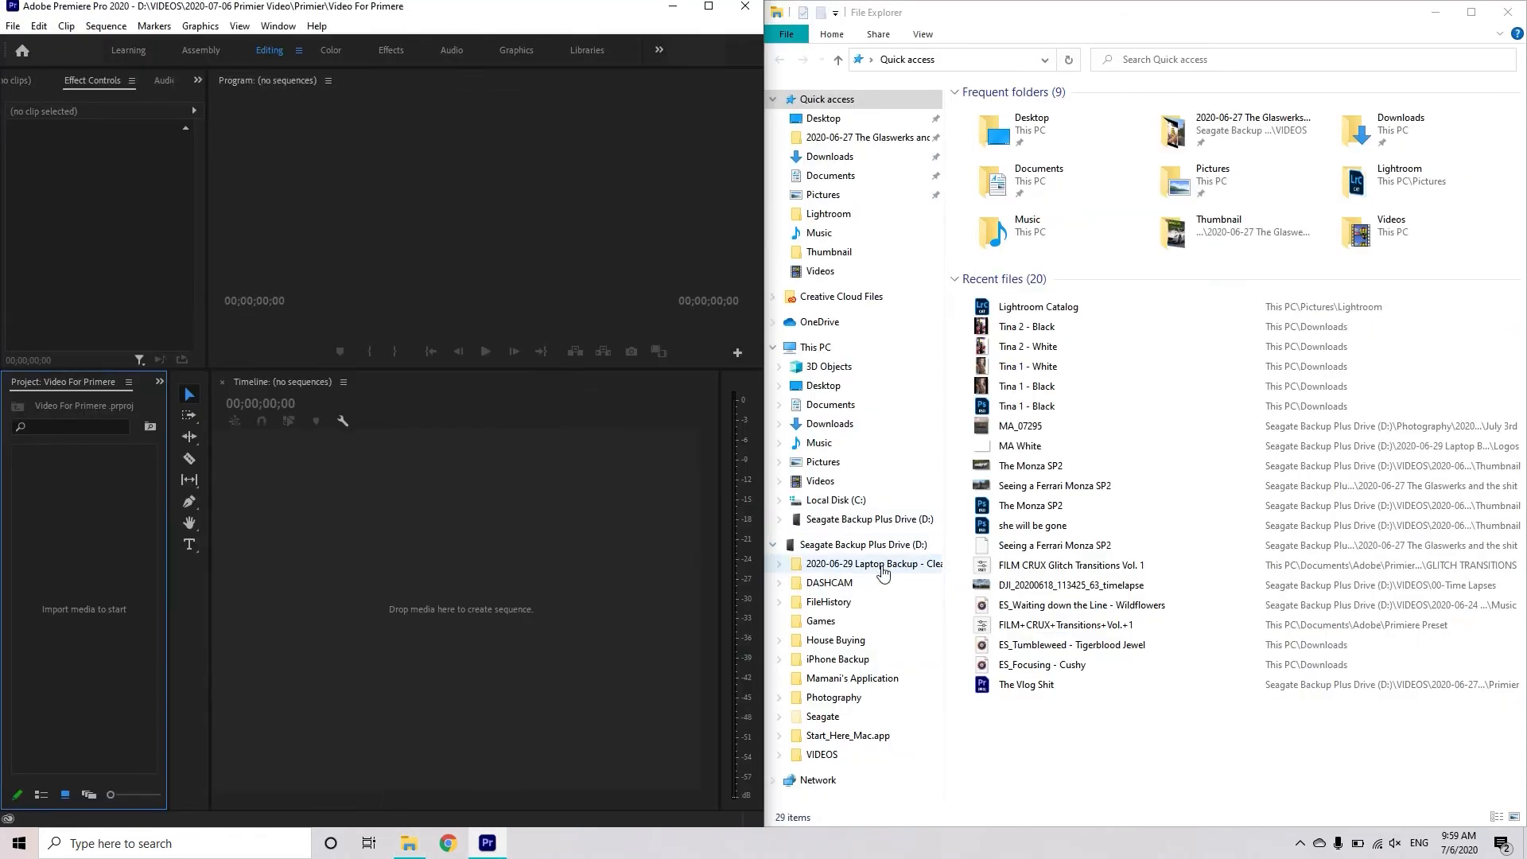
pyautogui.click(863, 546)
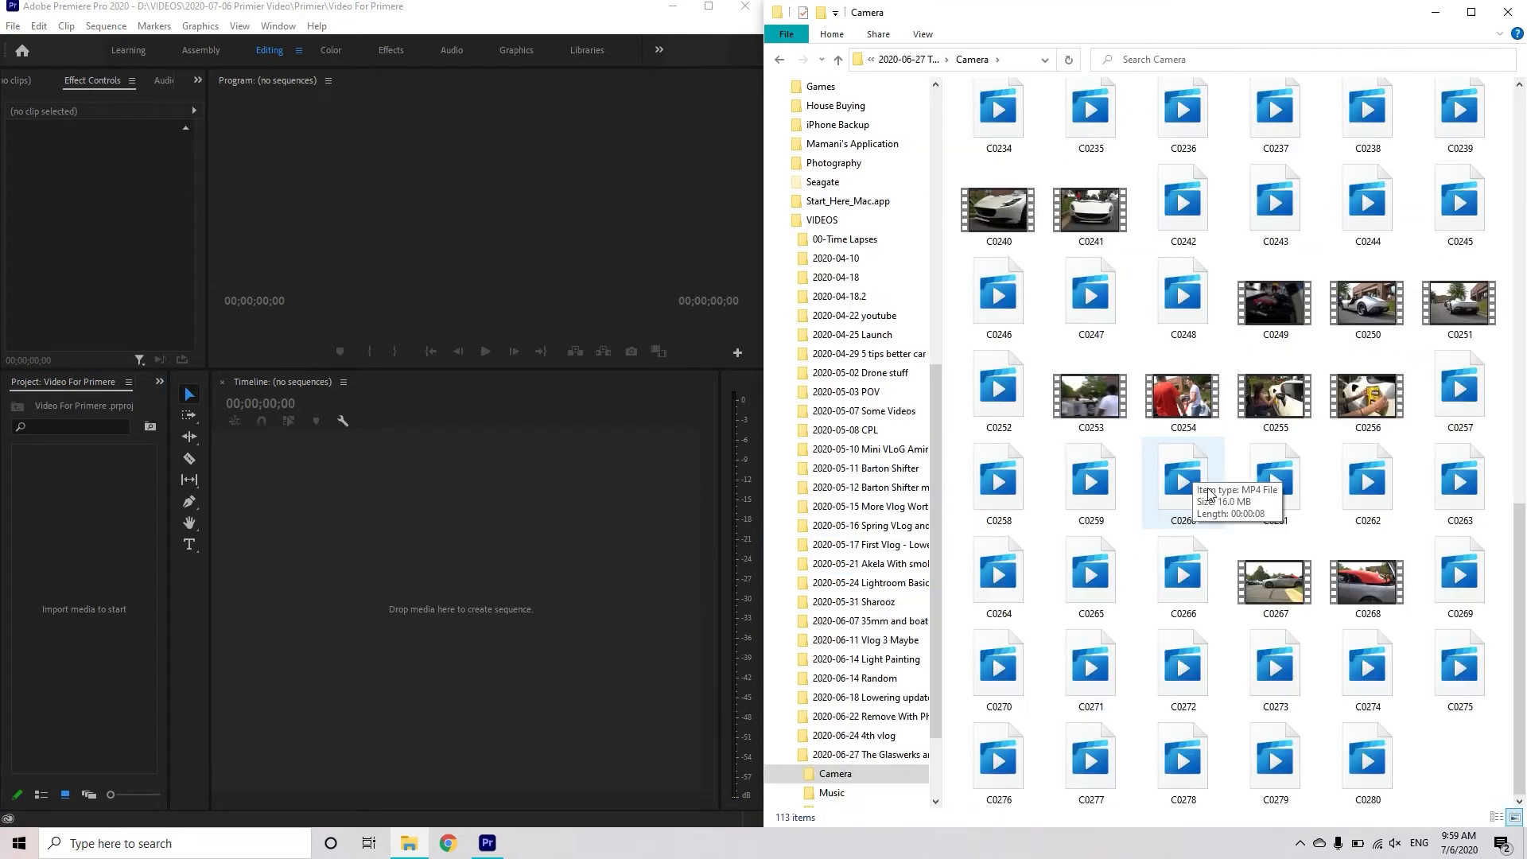
pyautogui.moveTo(1366, 301); pyautogui.dragTo(80, 592)
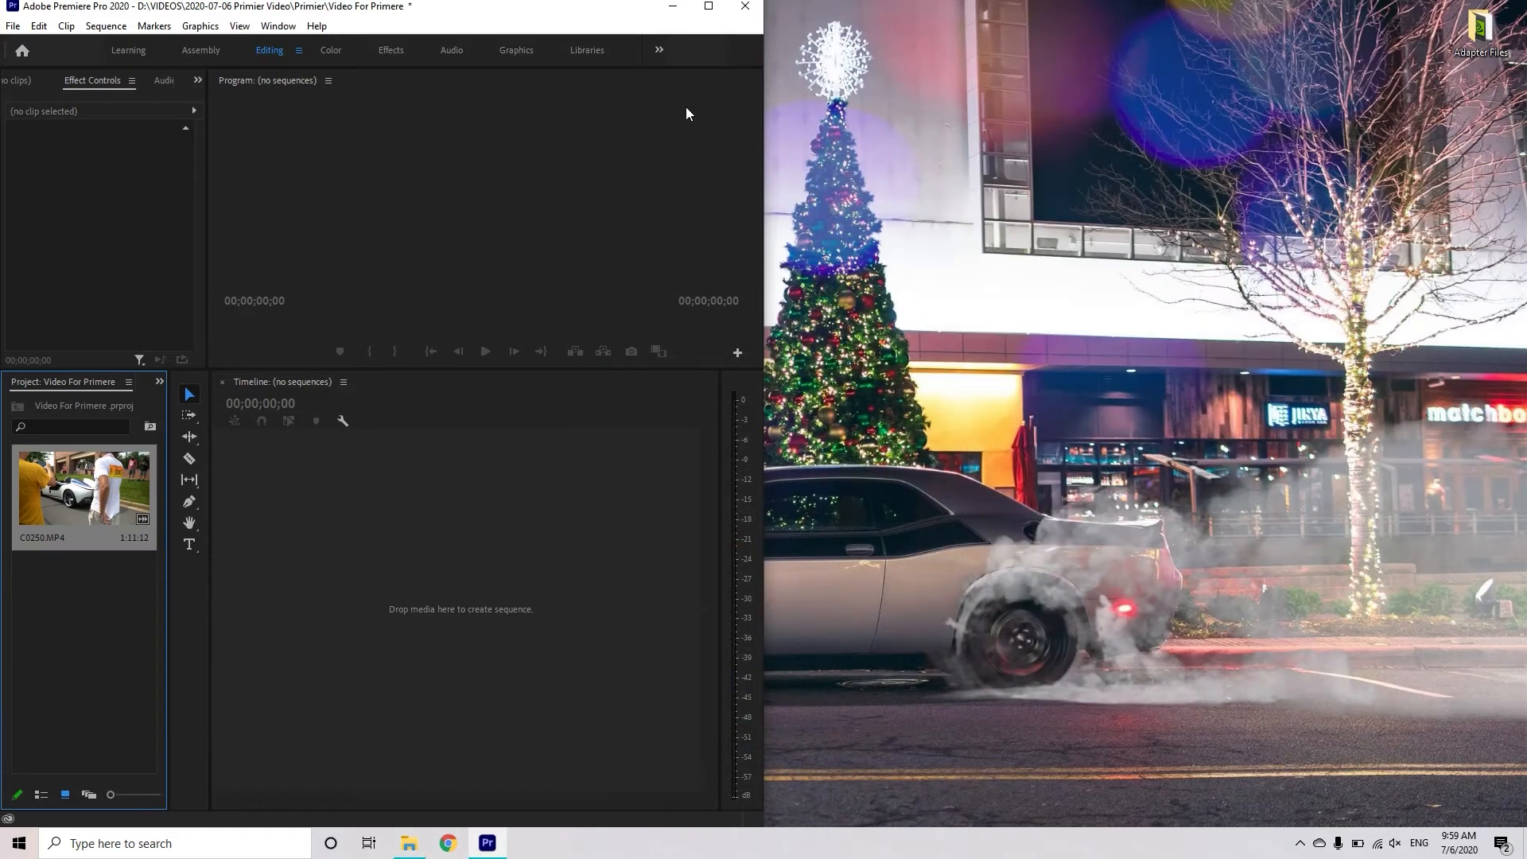
pyautogui.click(708, 6)
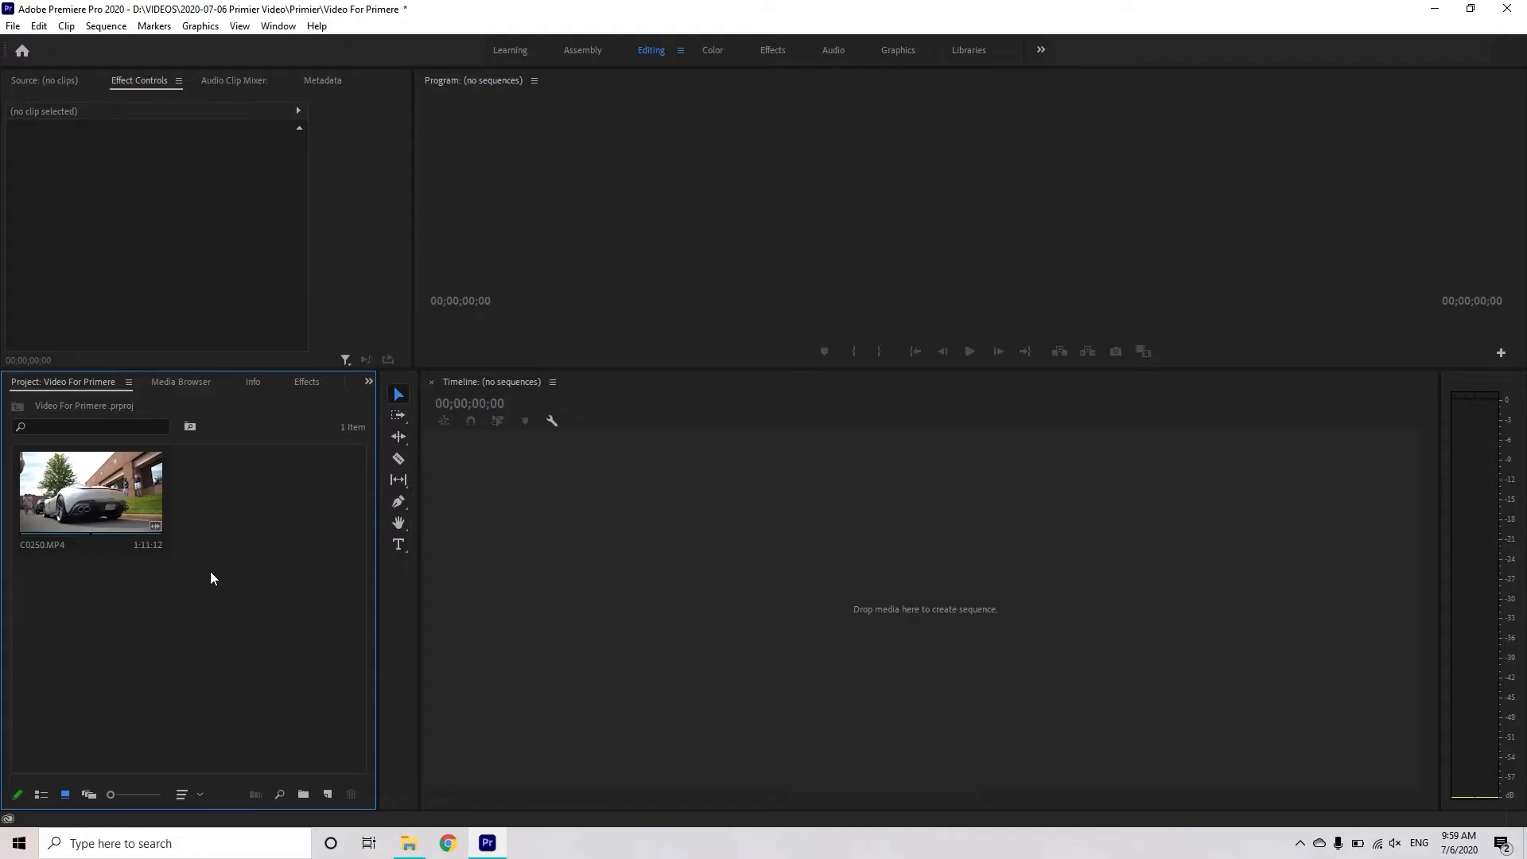
pyautogui.click(135, 529)
pyautogui.press('Delete')
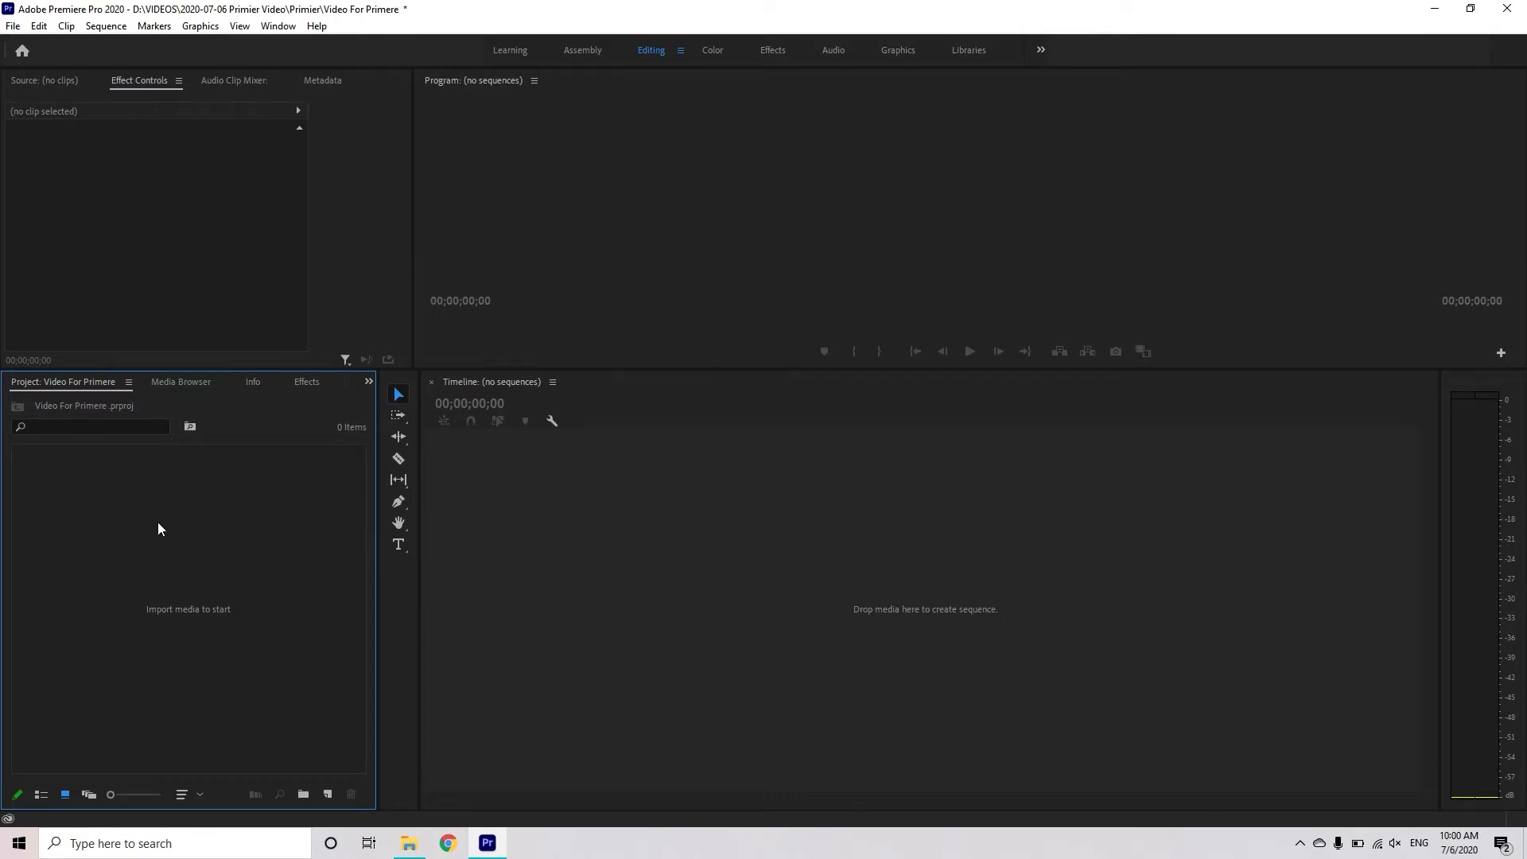
# Step: Create a bin named Videos in the project
pyautogui.rightClick(159, 528)
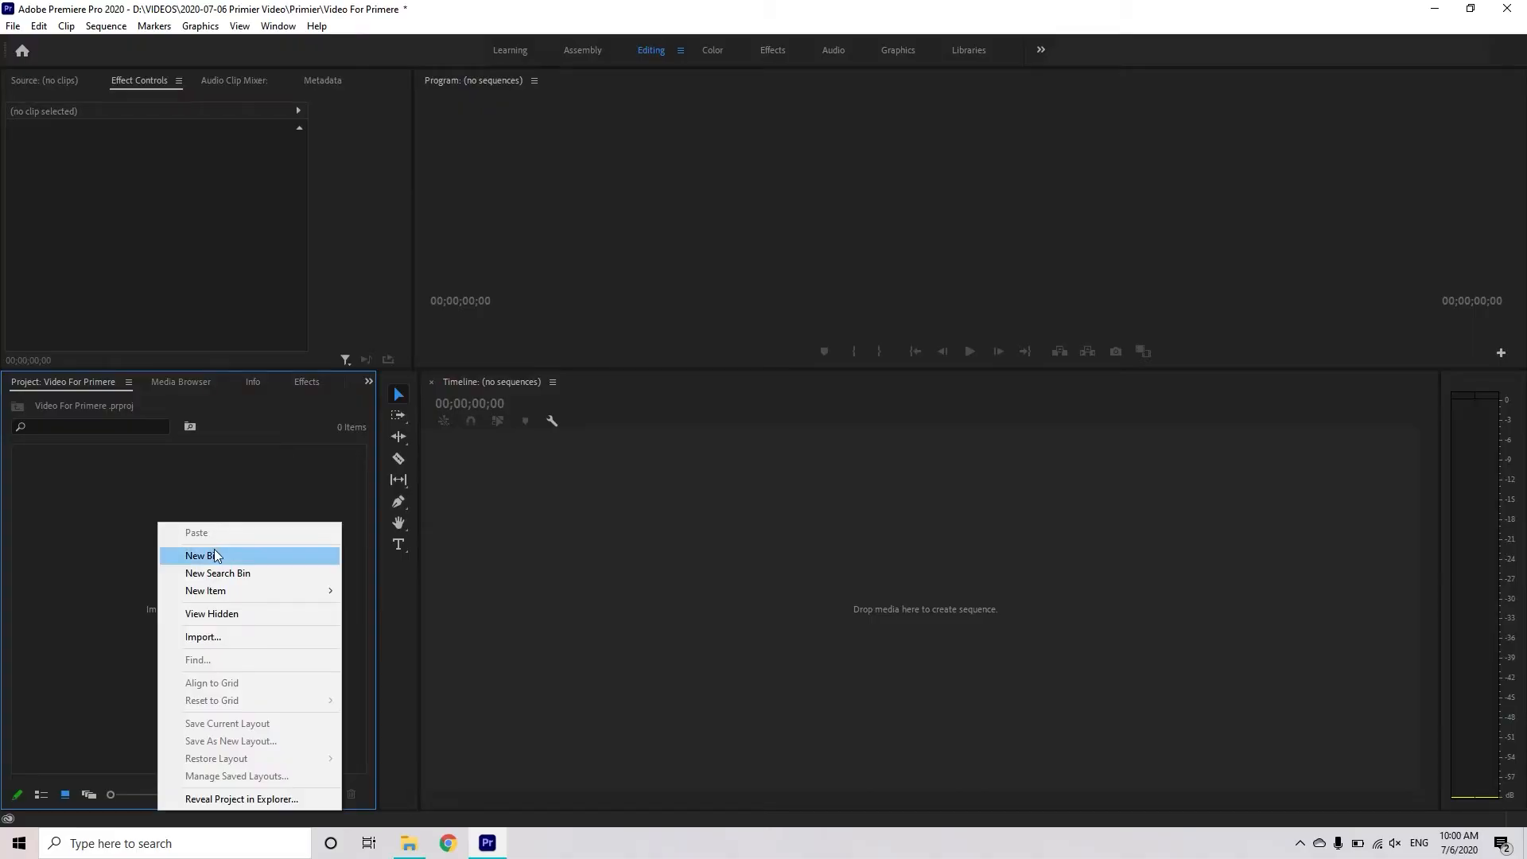
pyautogui.click(215, 555)
pyautogui.write('Videos')
pyautogui.press('Return')
# Step: Create a second bin named Music in the project
pyautogui.rightClick(215, 555)
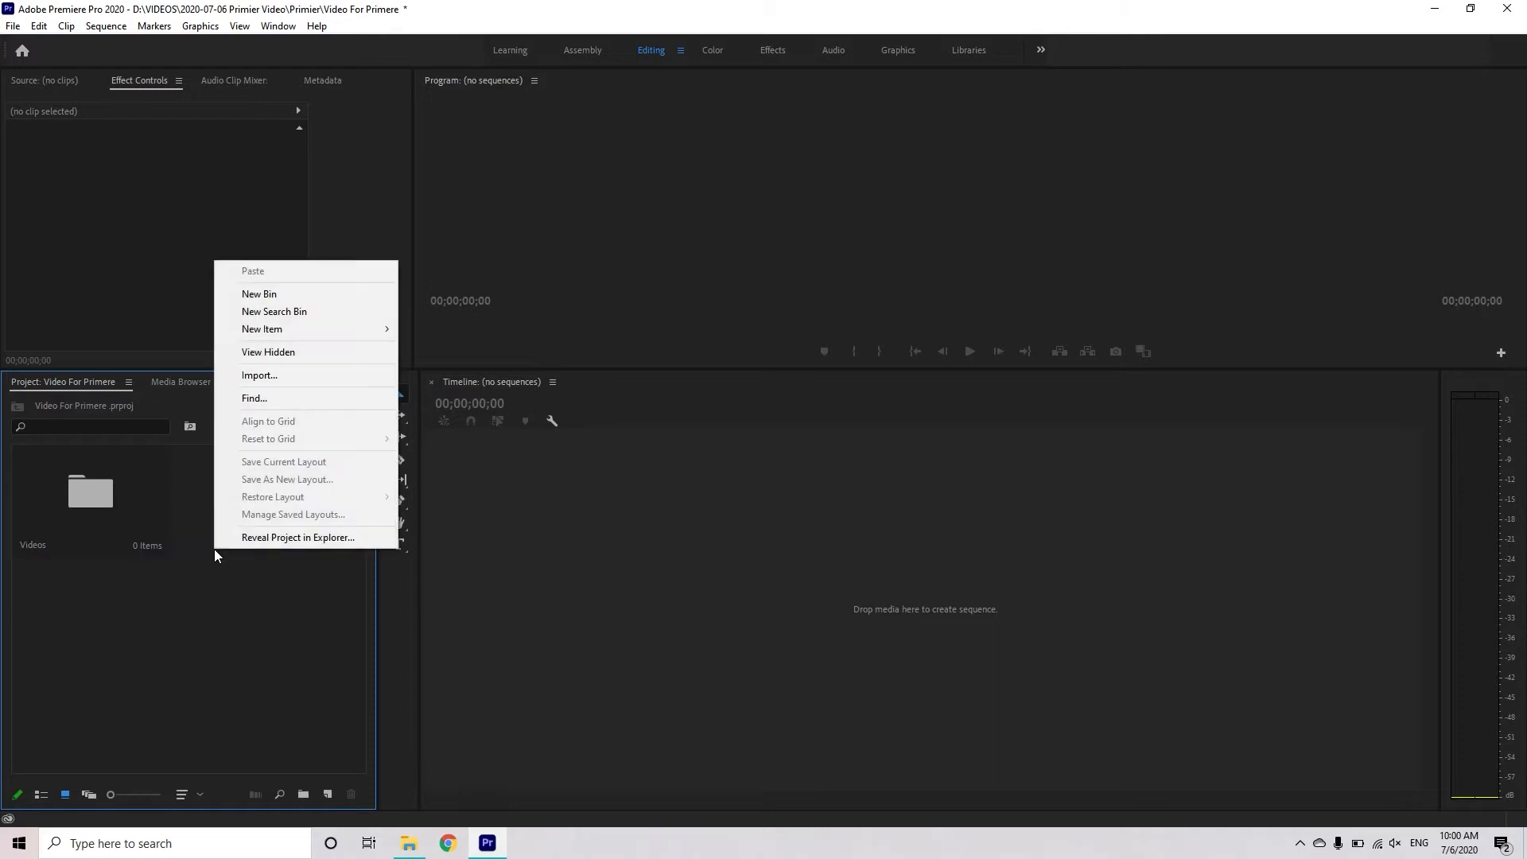
pyautogui.click(254, 295)
pyautogui.write('Musi')
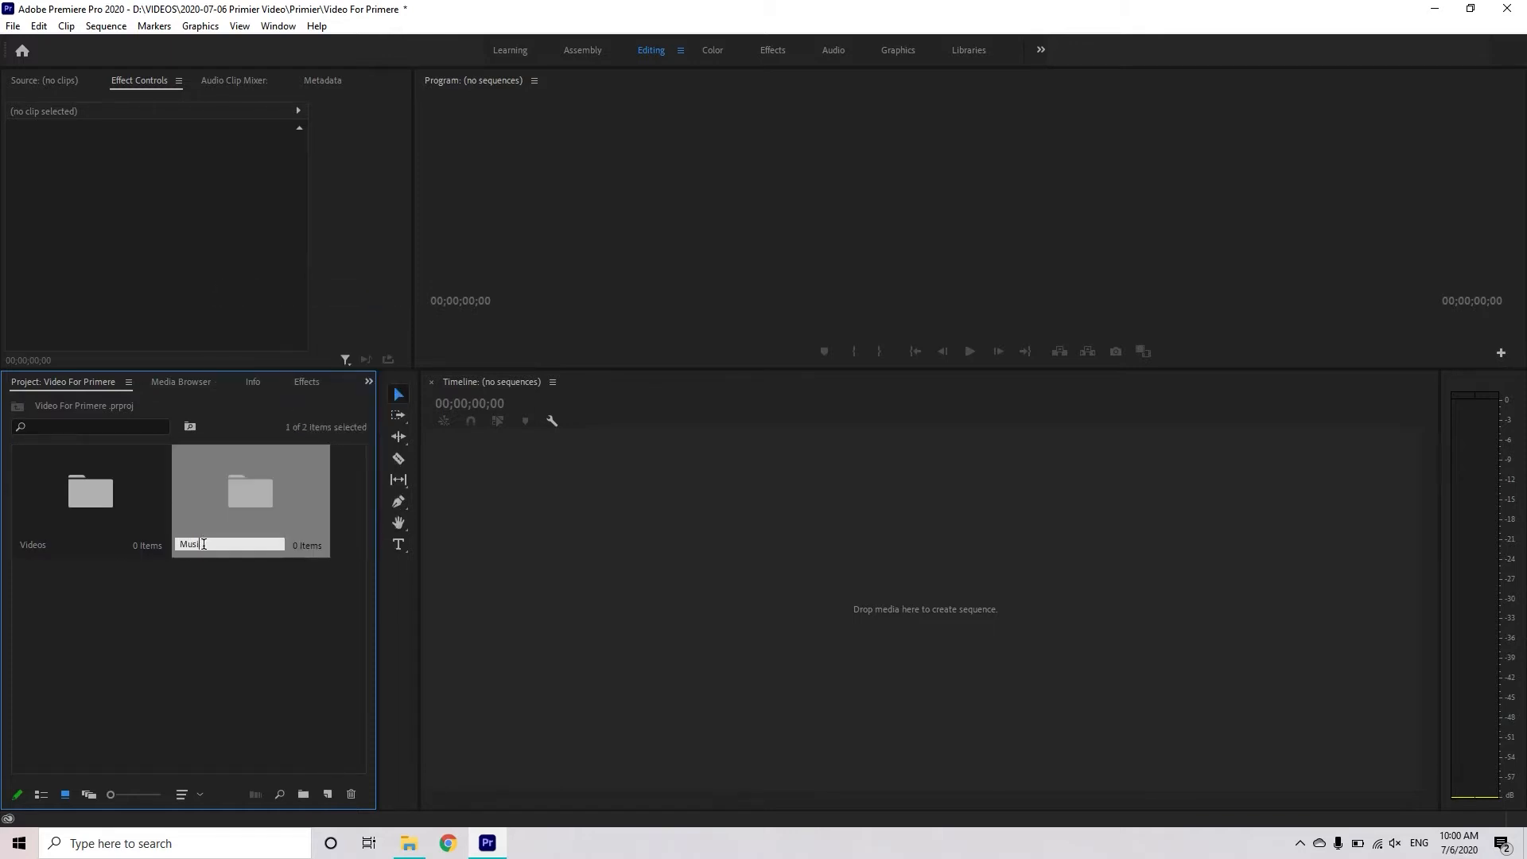
pyautogui.write('c')
pyautogui.press('Return')
# Step: Open the Videos bin, start importing media, and browse to the Camera folder inside the 2020-06-27 The Glaswerks folder on drive D
pyautogui.doubleClick(114, 509)
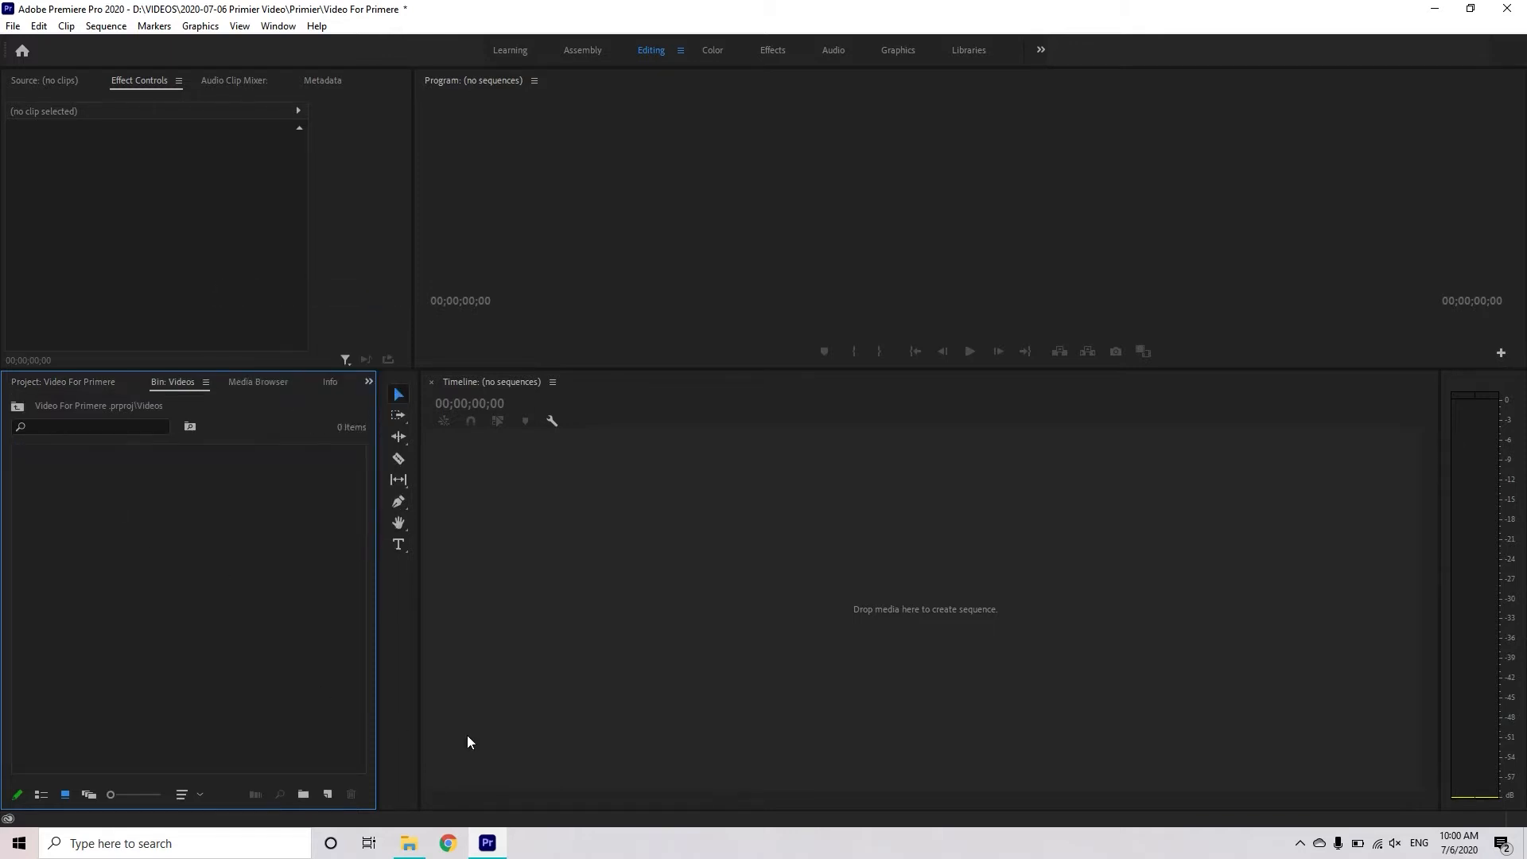
pyautogui.doubleClick(266, 627)
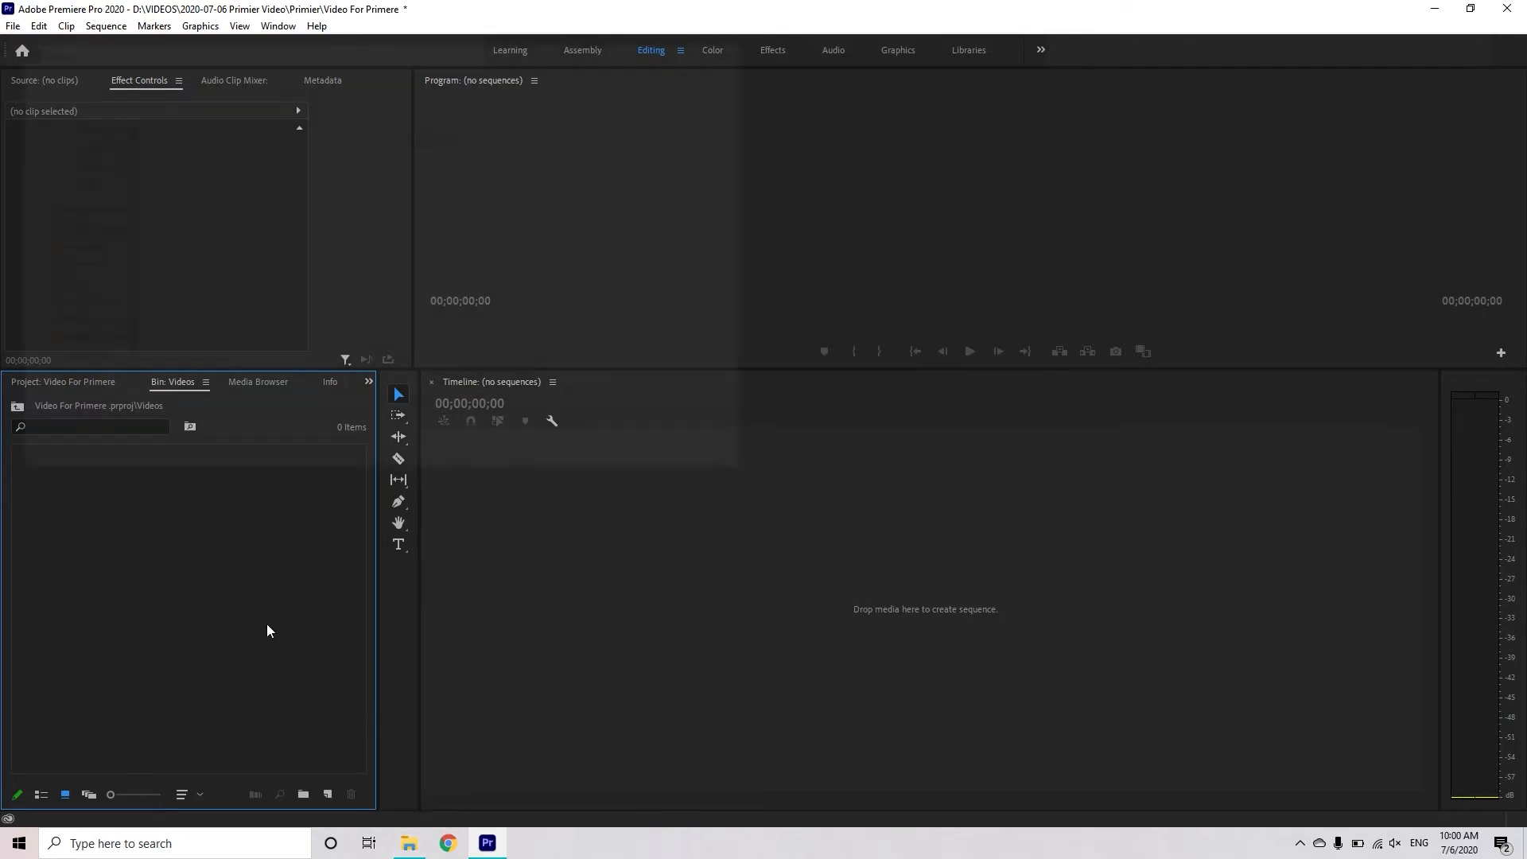
pyautogui.click(80, 164)
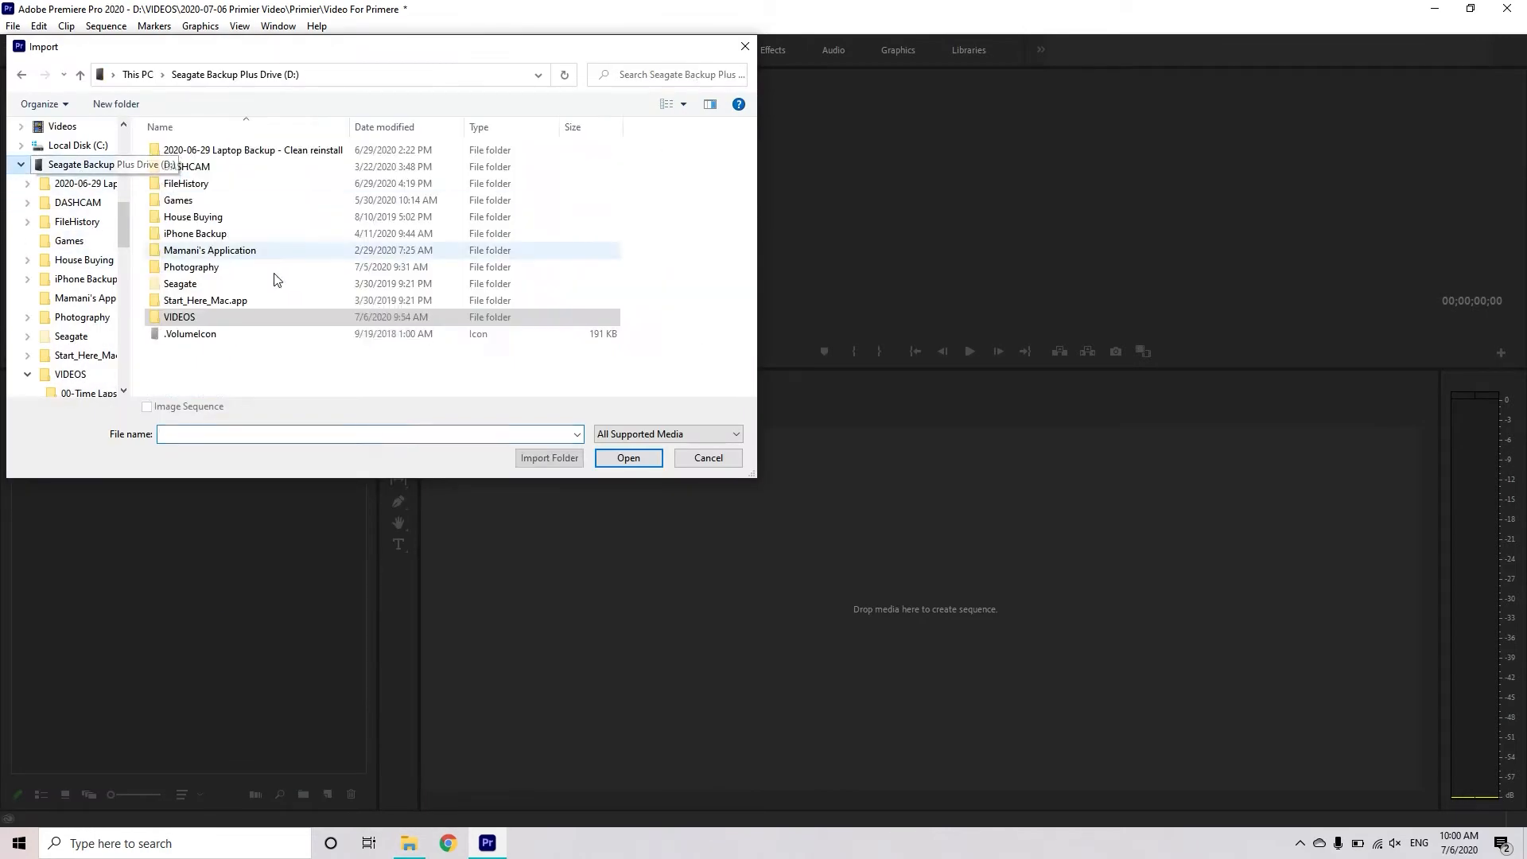
pyautogui.doubleClick(205, 315)
pyautogui.scroll(-5, 210, 326)
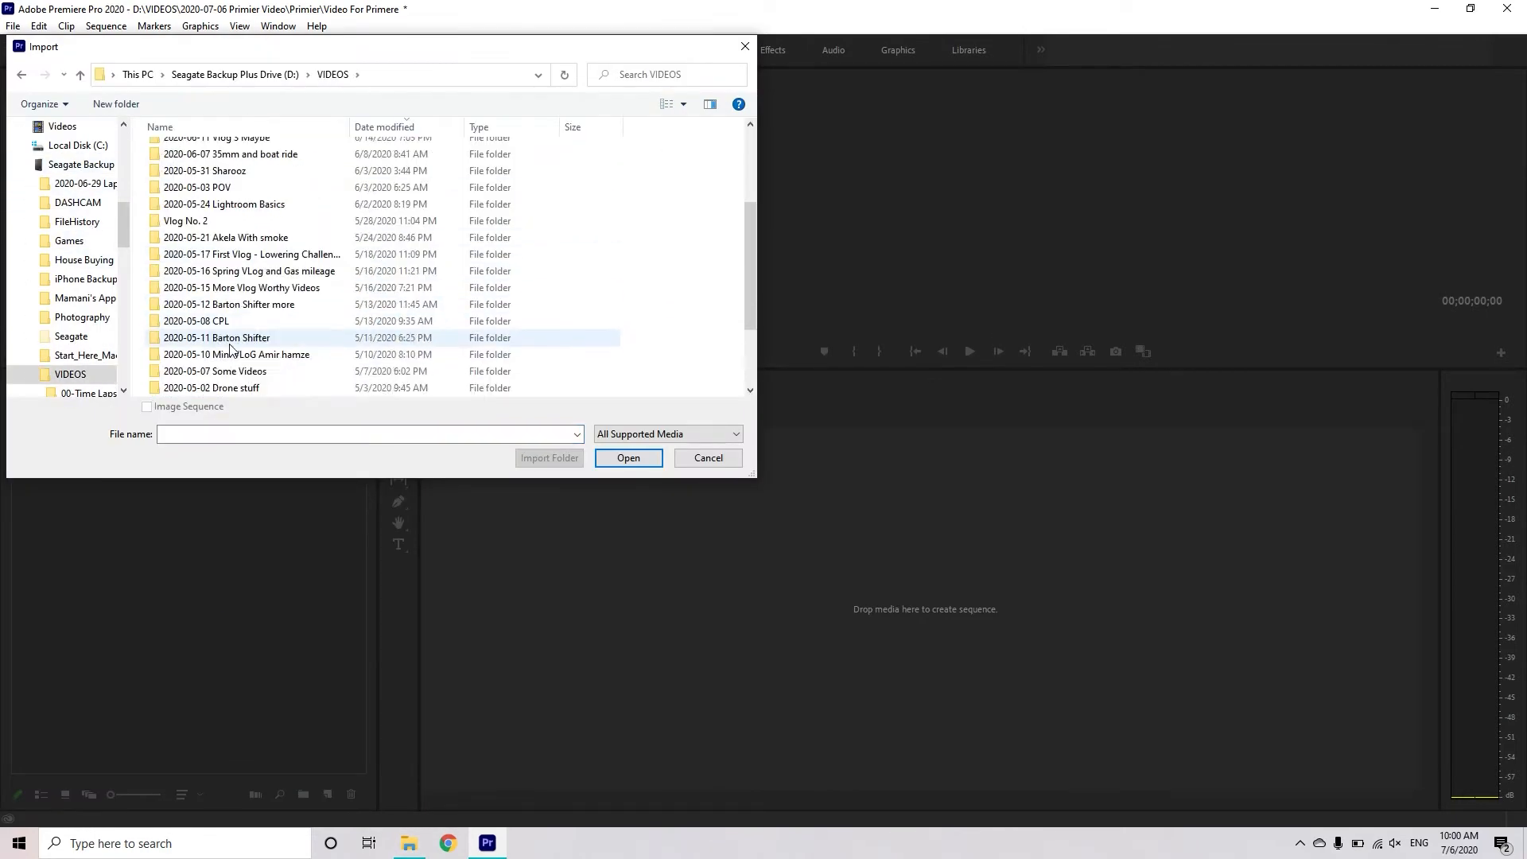
pyautogui.scroll(5, 225, 344)
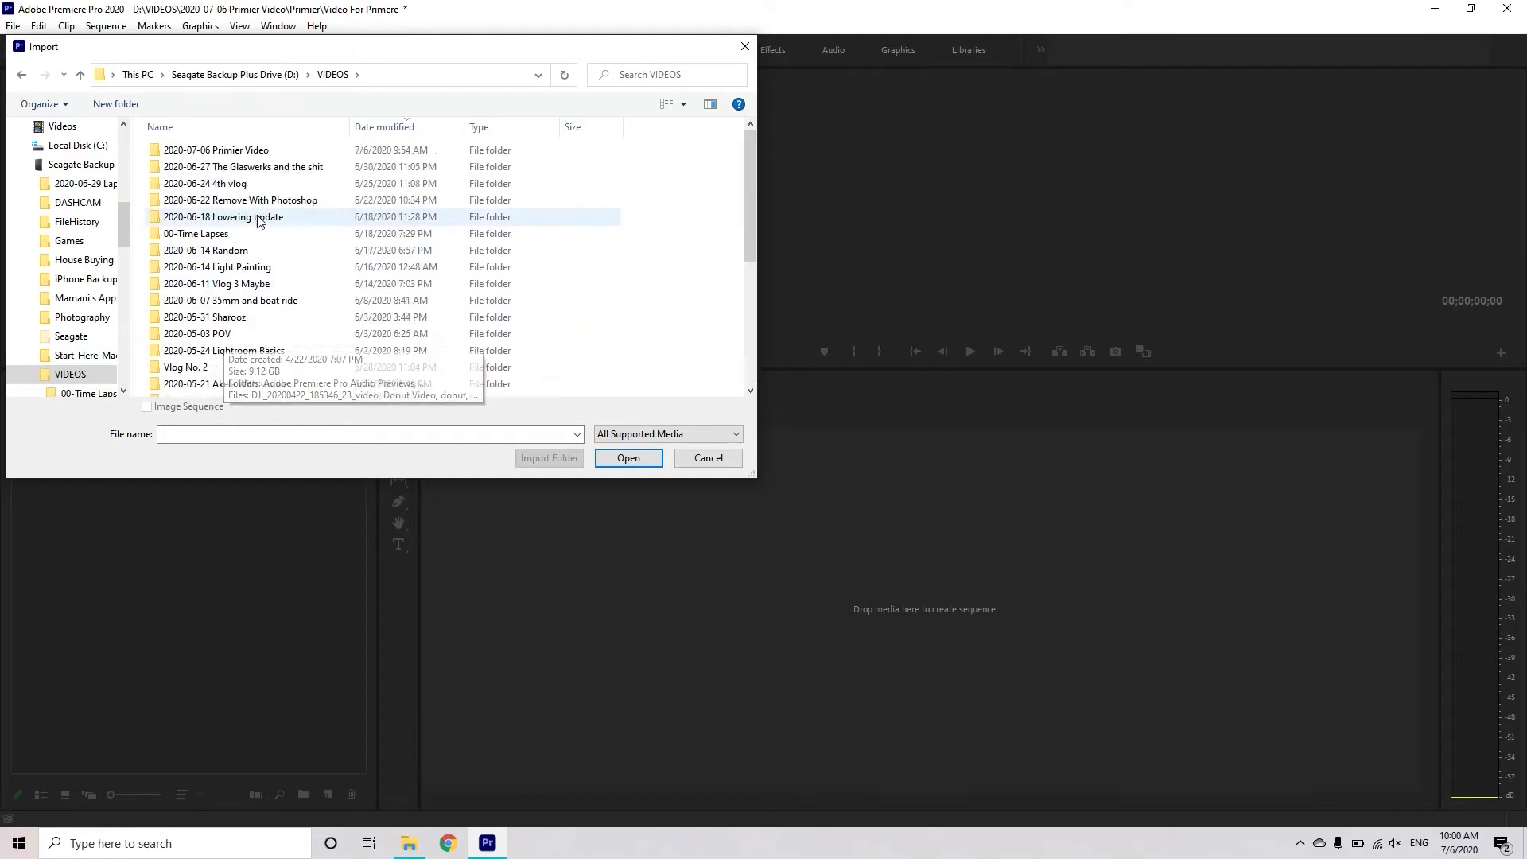
pyautogui.doubleClick(198, 167)
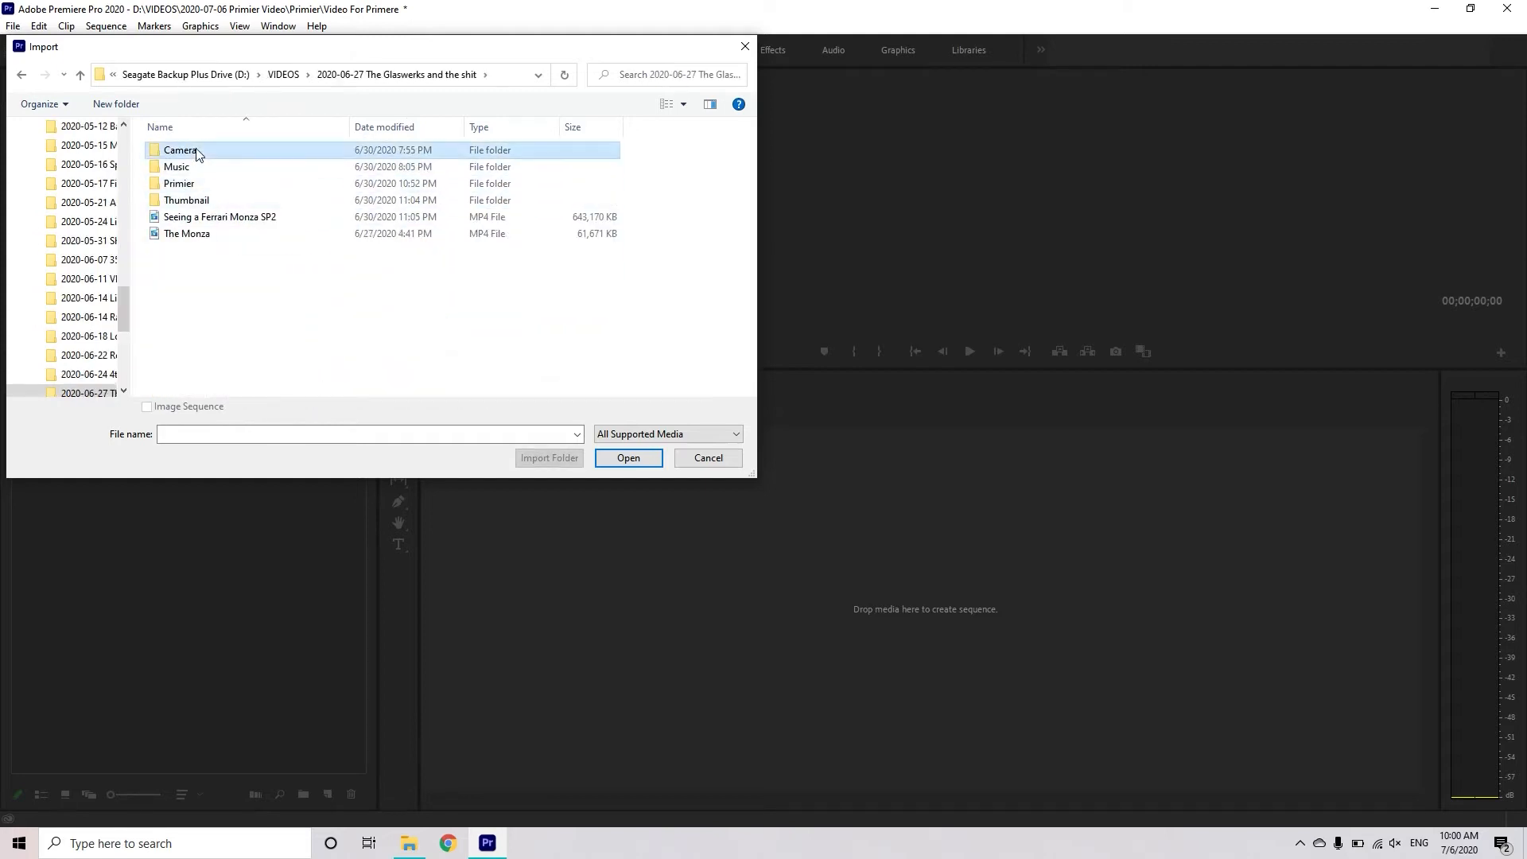
pyautogui.doubleClick(198, 151)
pyautogui.scroll(-1, 487, 298)
pyautogui.scroll(-2, 488, 298)
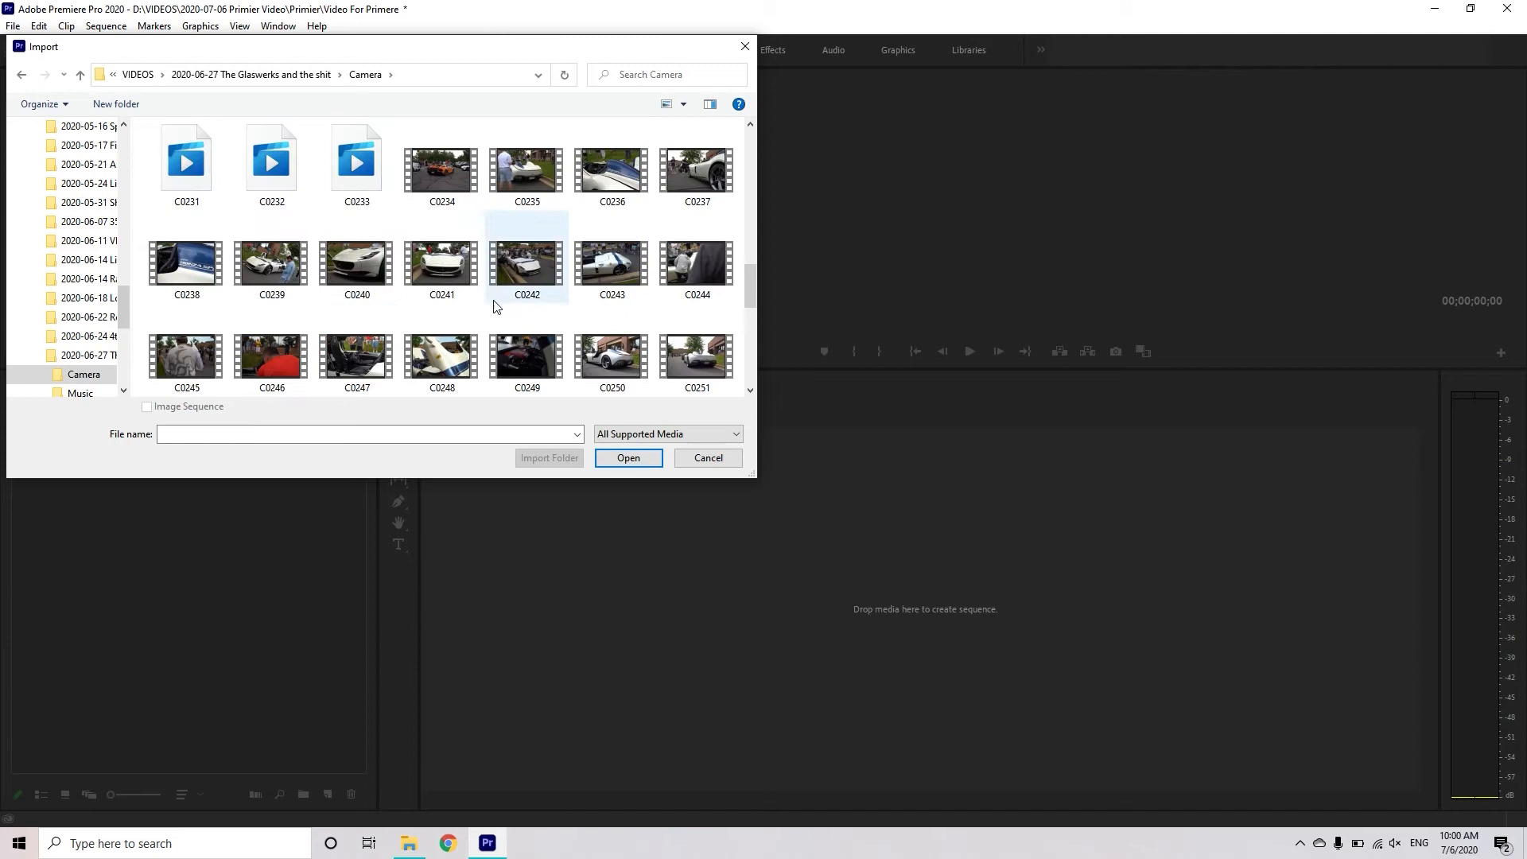
# Step: Import the clips C0232, C0236, C0241, C0247 and C0249 from the Camera folder into the Videos bin
pyautogui.click(616, 172)
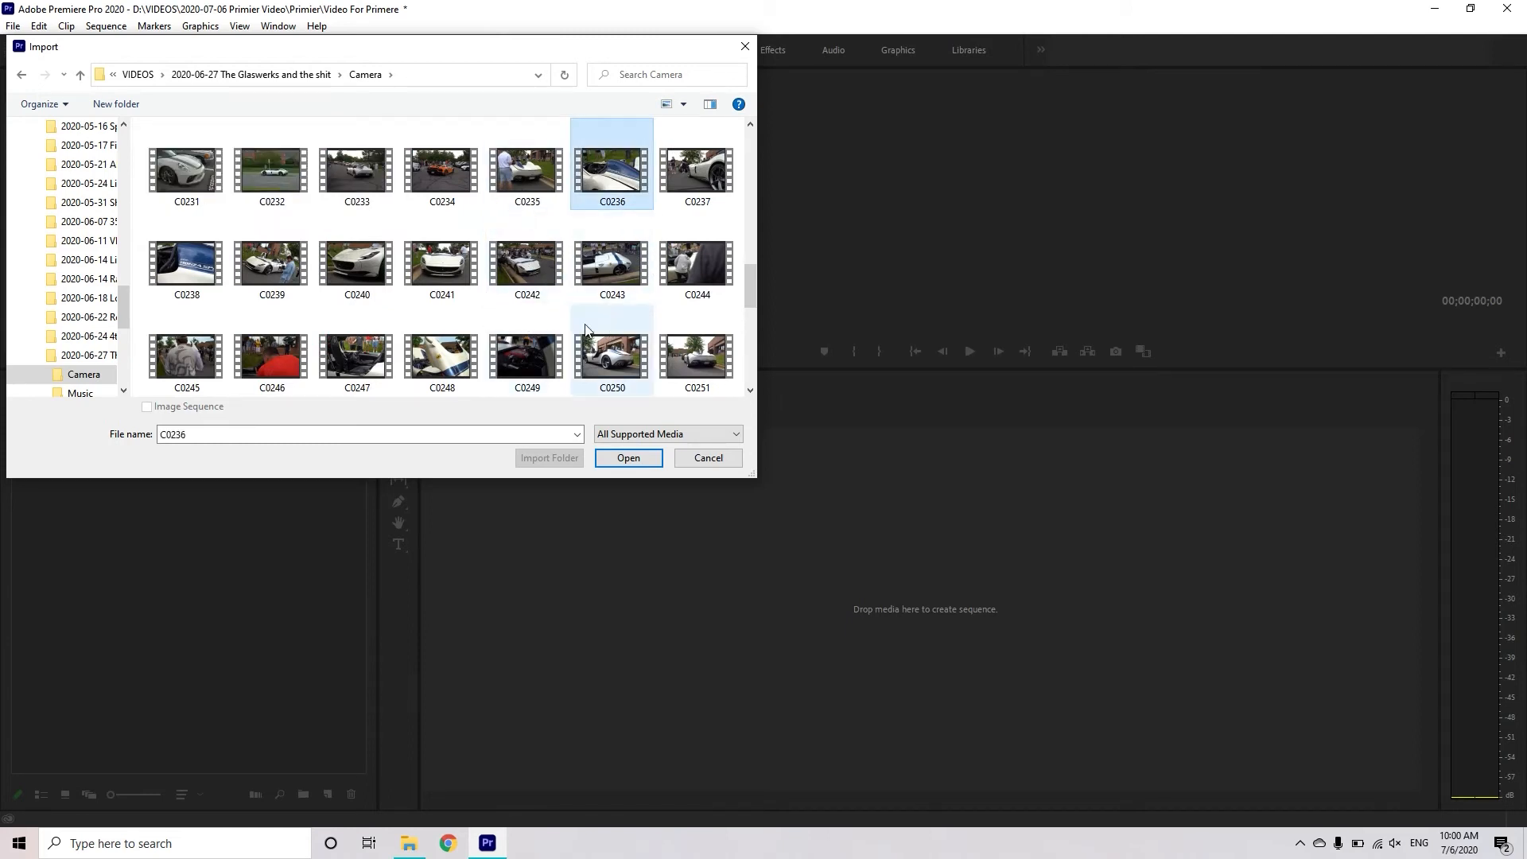
pyautogui.keyDown('ctrl'); pyautogui.click(442, 263); pyautogui.keyUp('ctrl')
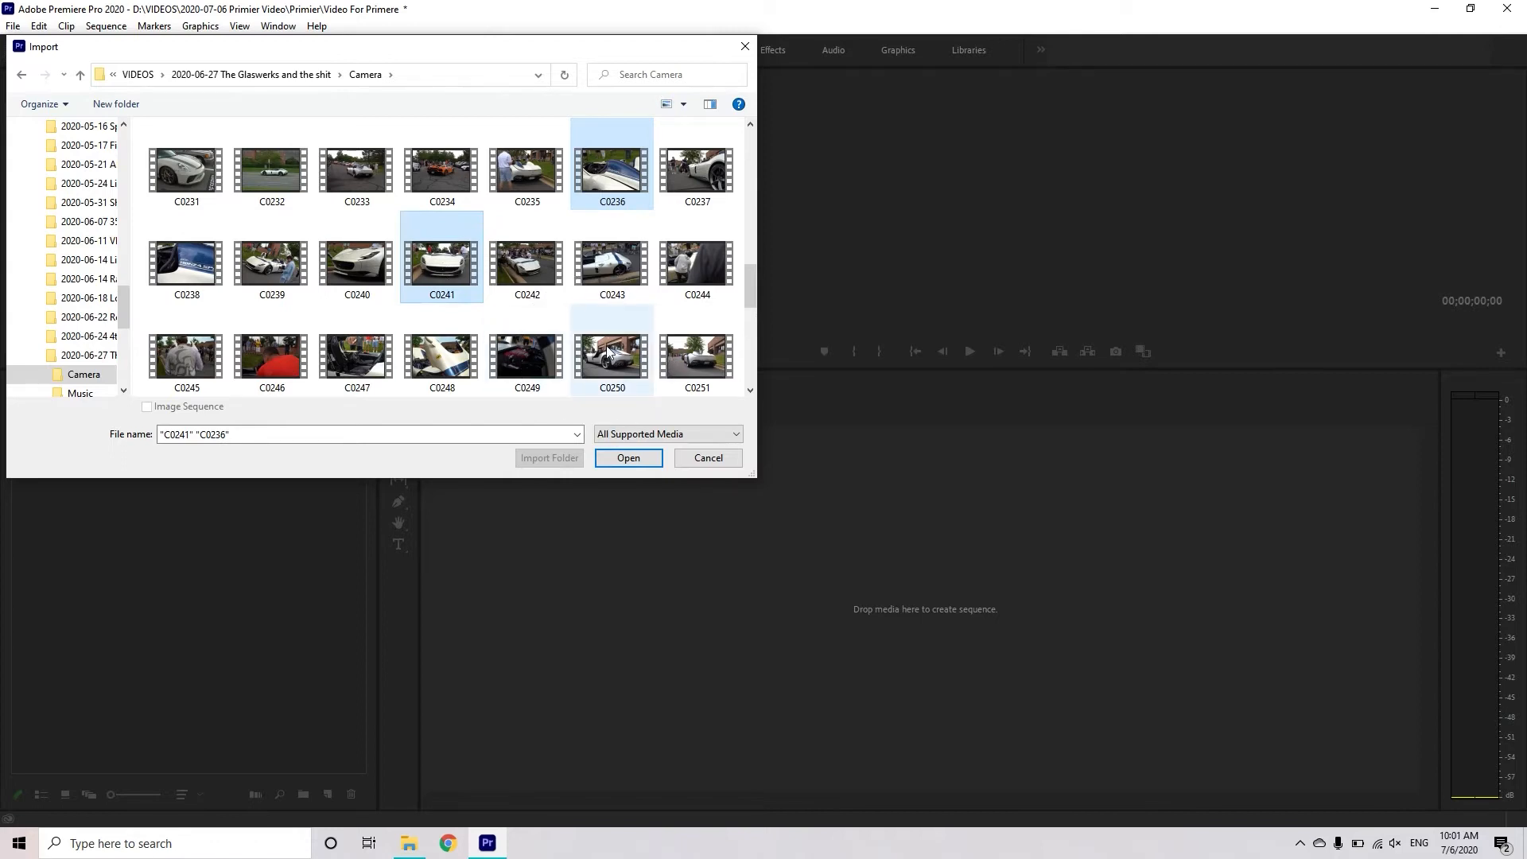
pyautogui.scroll(-1, 594, 212)
pyautogui.scroll(3, 594, 212)
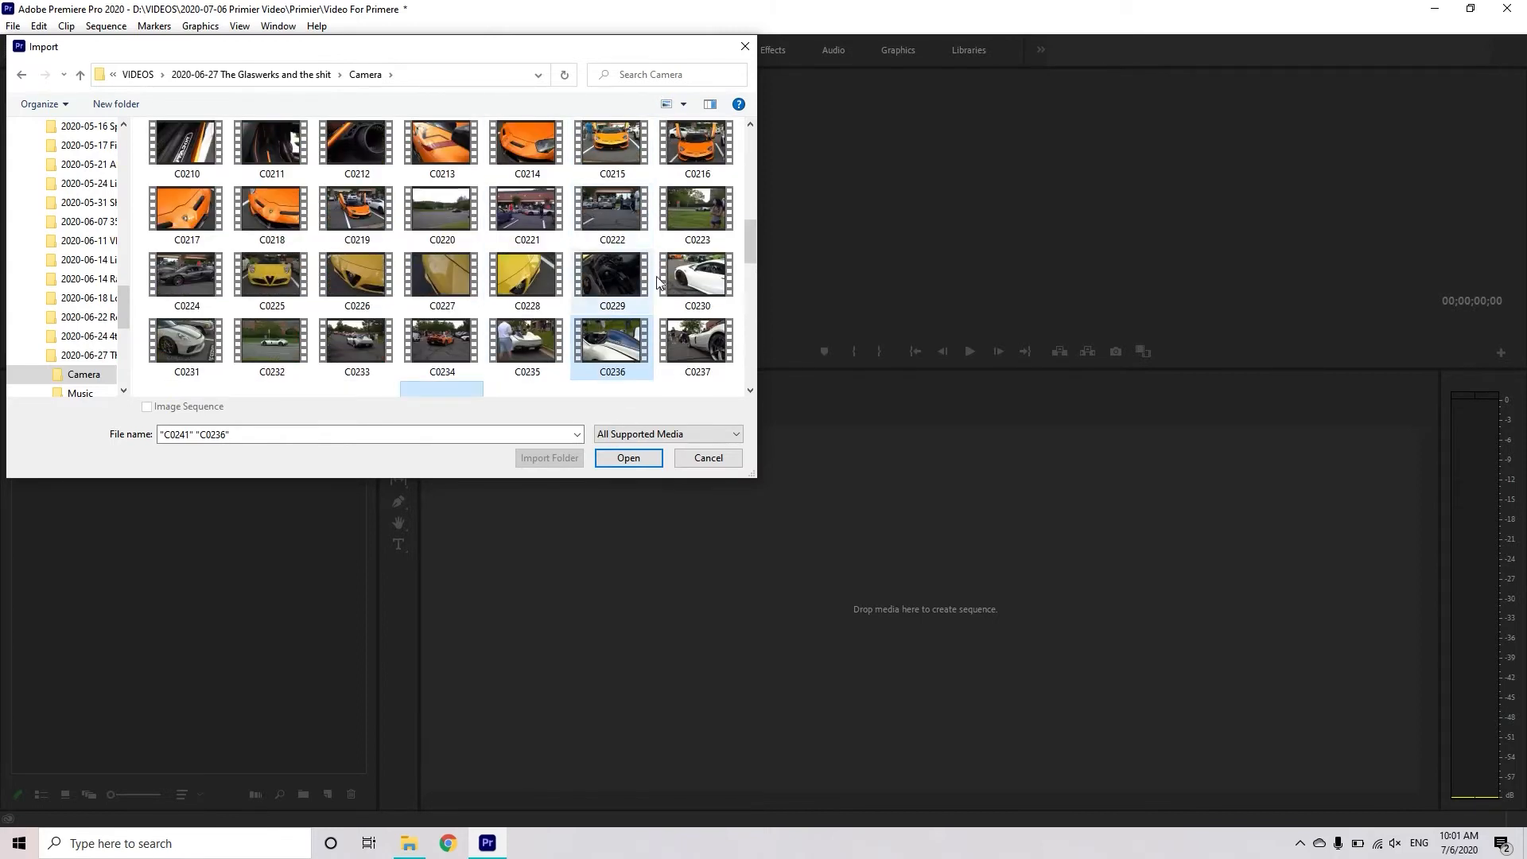
pyautogui.keyDown('ctrl'); pyautogui.click(270, 342); pyautogui.keyUp('ctrl')
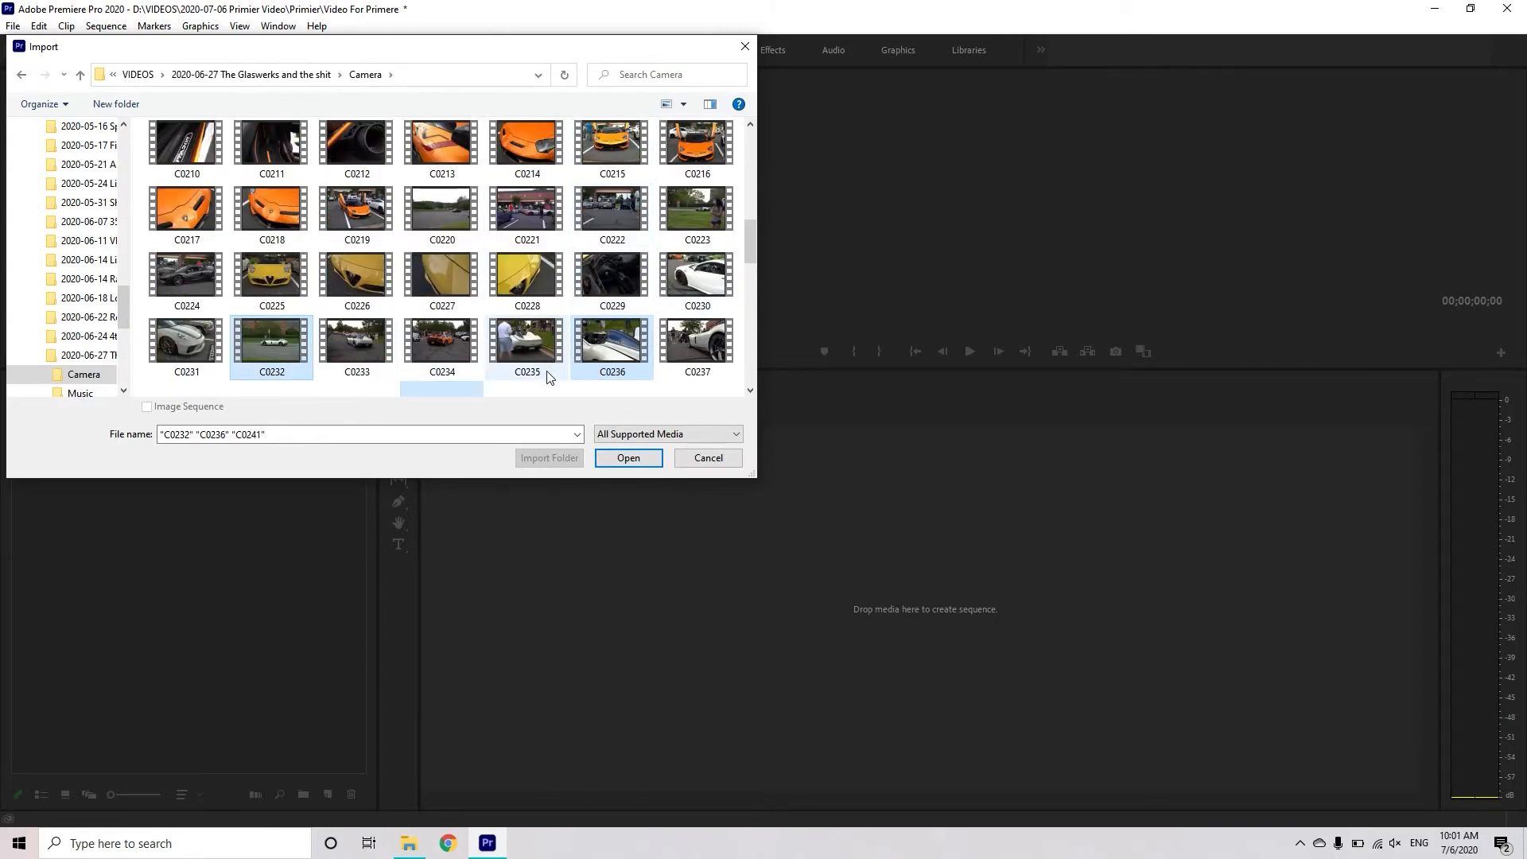
pyautogui.scroll(-2, 469, 366)
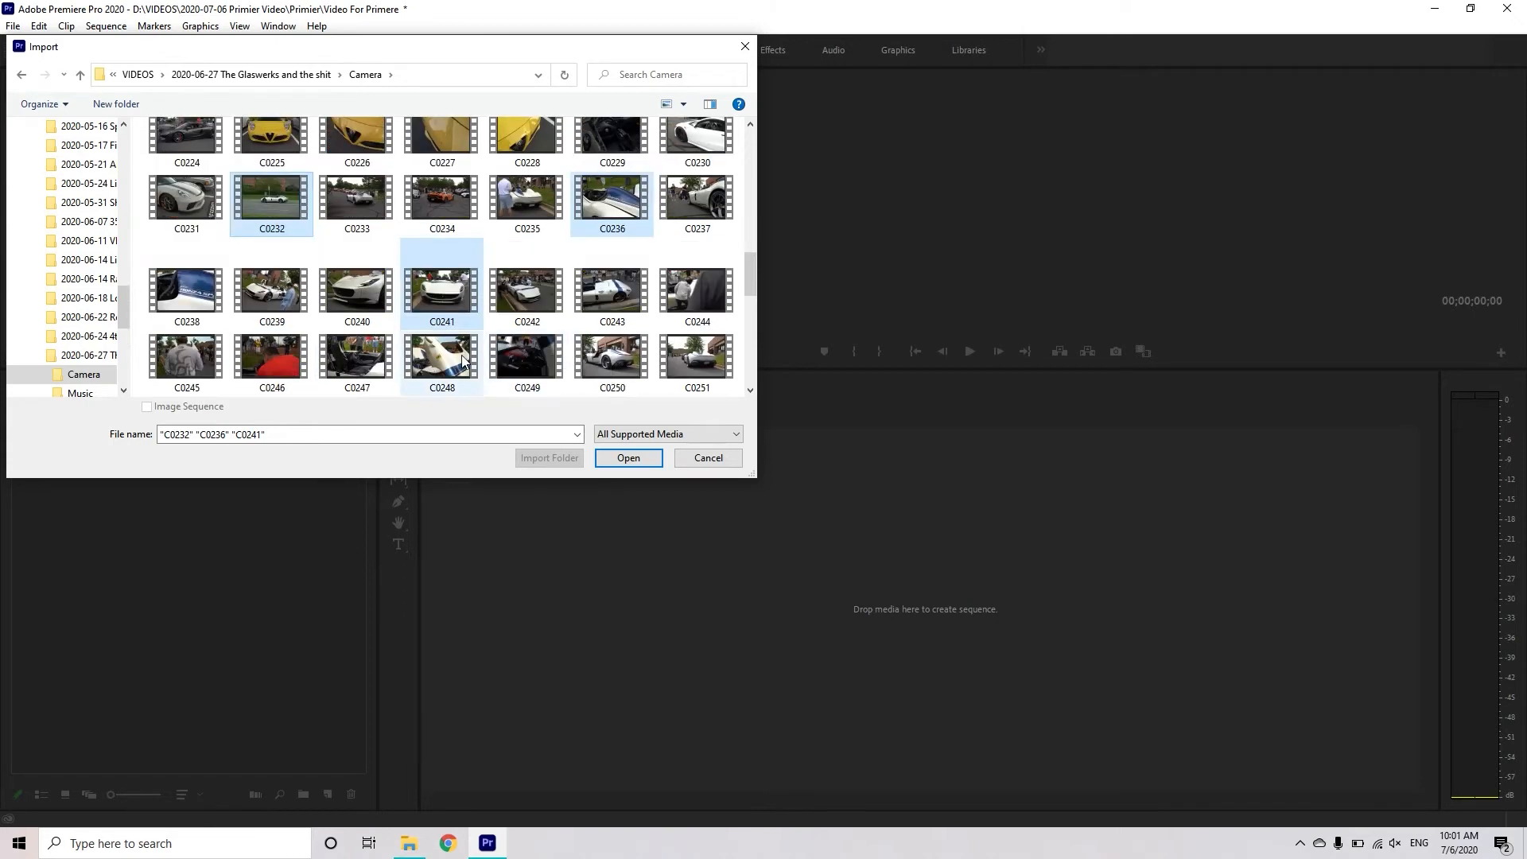
pyautogui.keyDown('ctrl'); pyautogui.click(431, 364); pyautogui.keyUp('ctrl')
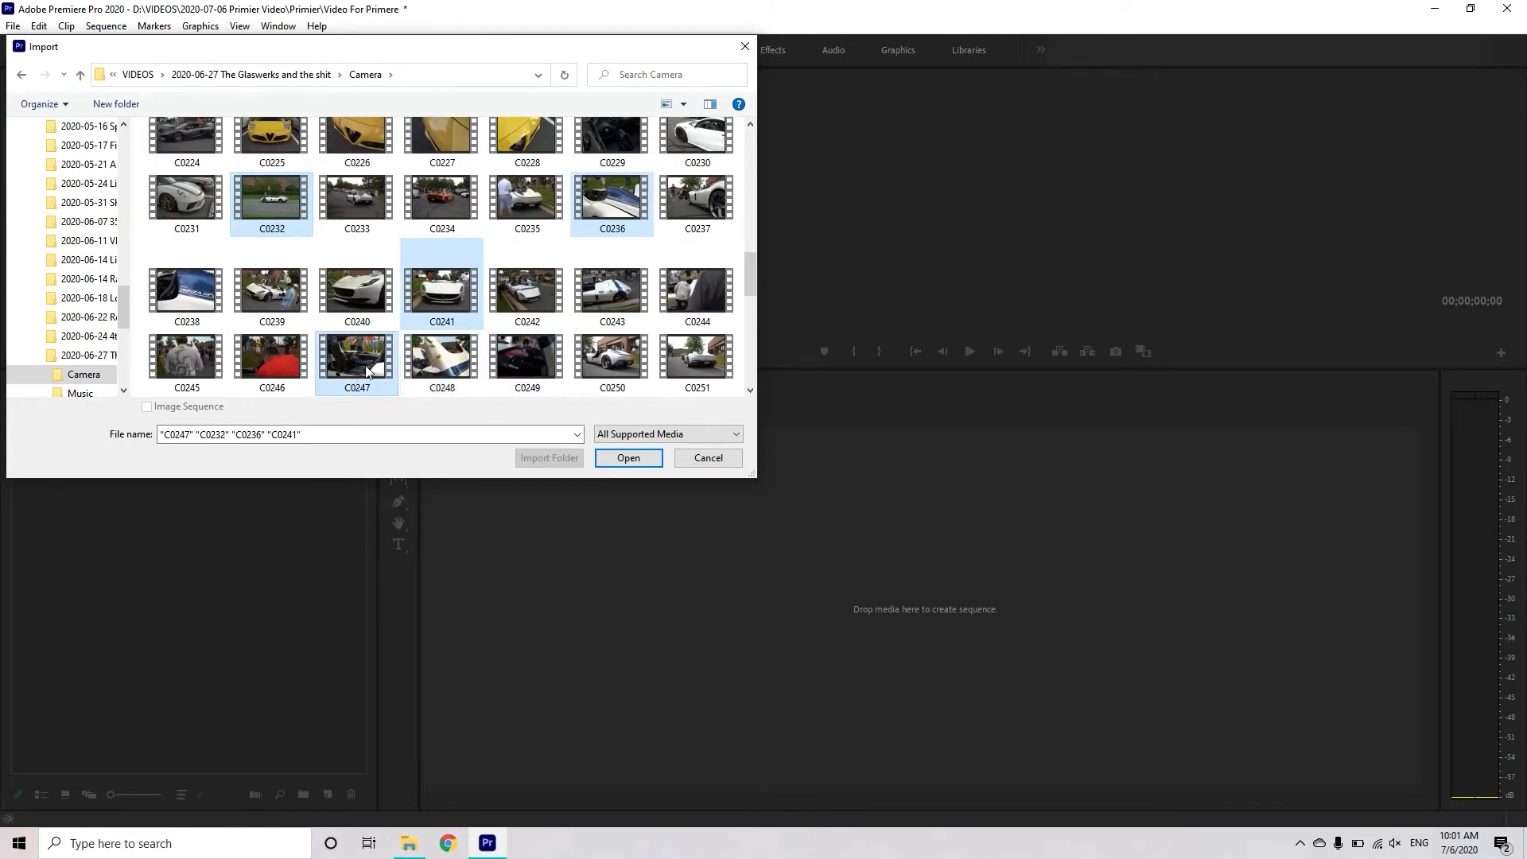
pyautogui.keyDown('ctrl'); pyautogui.click(357, 358); pyautogui.keyUp('ctrl')
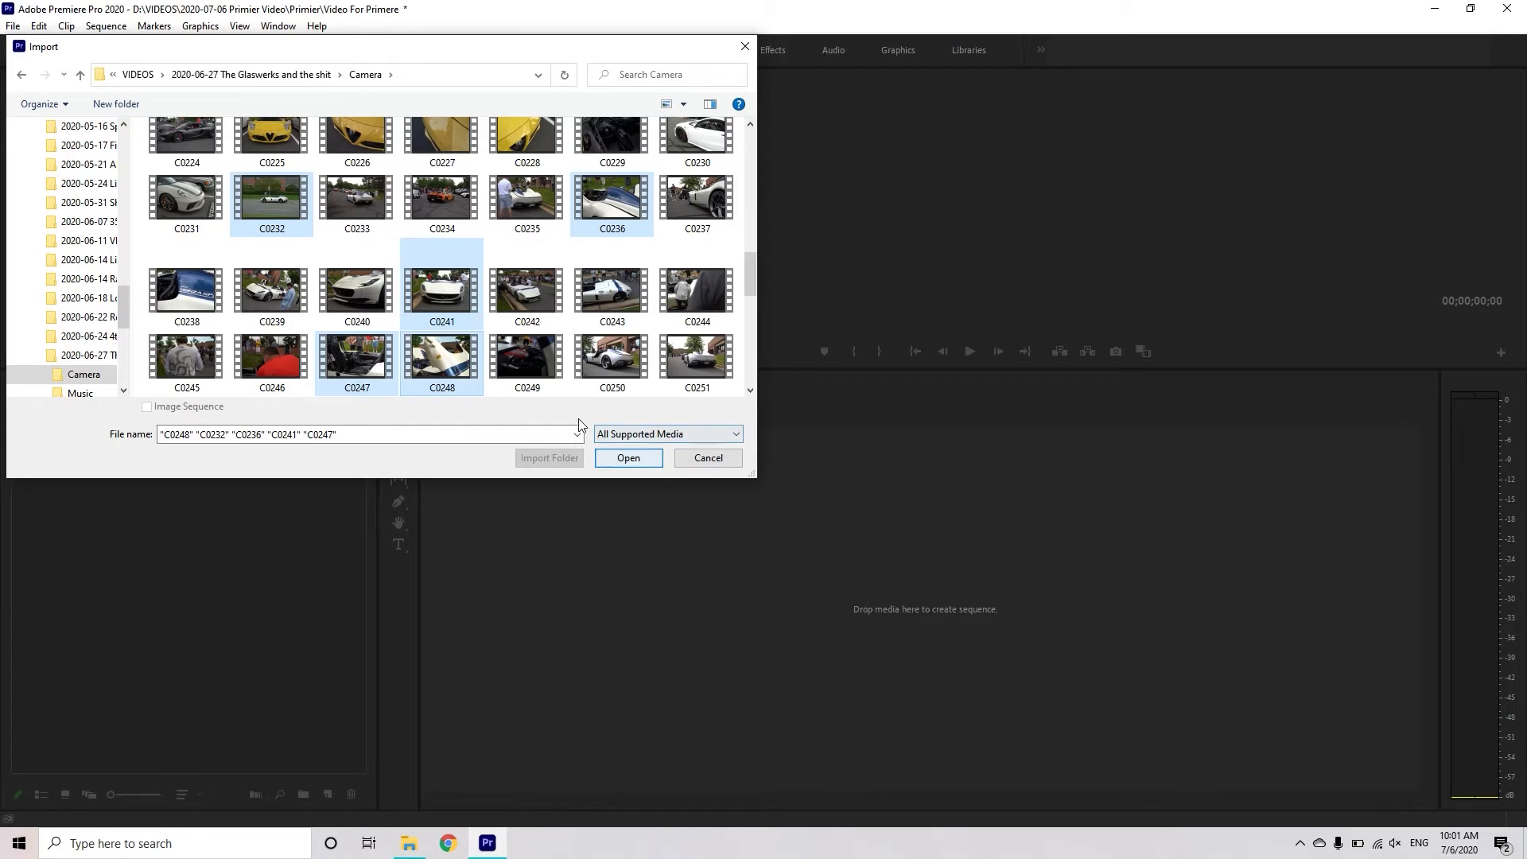
pyautogui.keyDown('ctrl'); pyautogui.click(526, 368); pyautogui.keyUp('ctrl')
pyautogui.keyDown('ctrl'); pyautogui.click(451, 372); pyautogui.keyUp('ctrl')
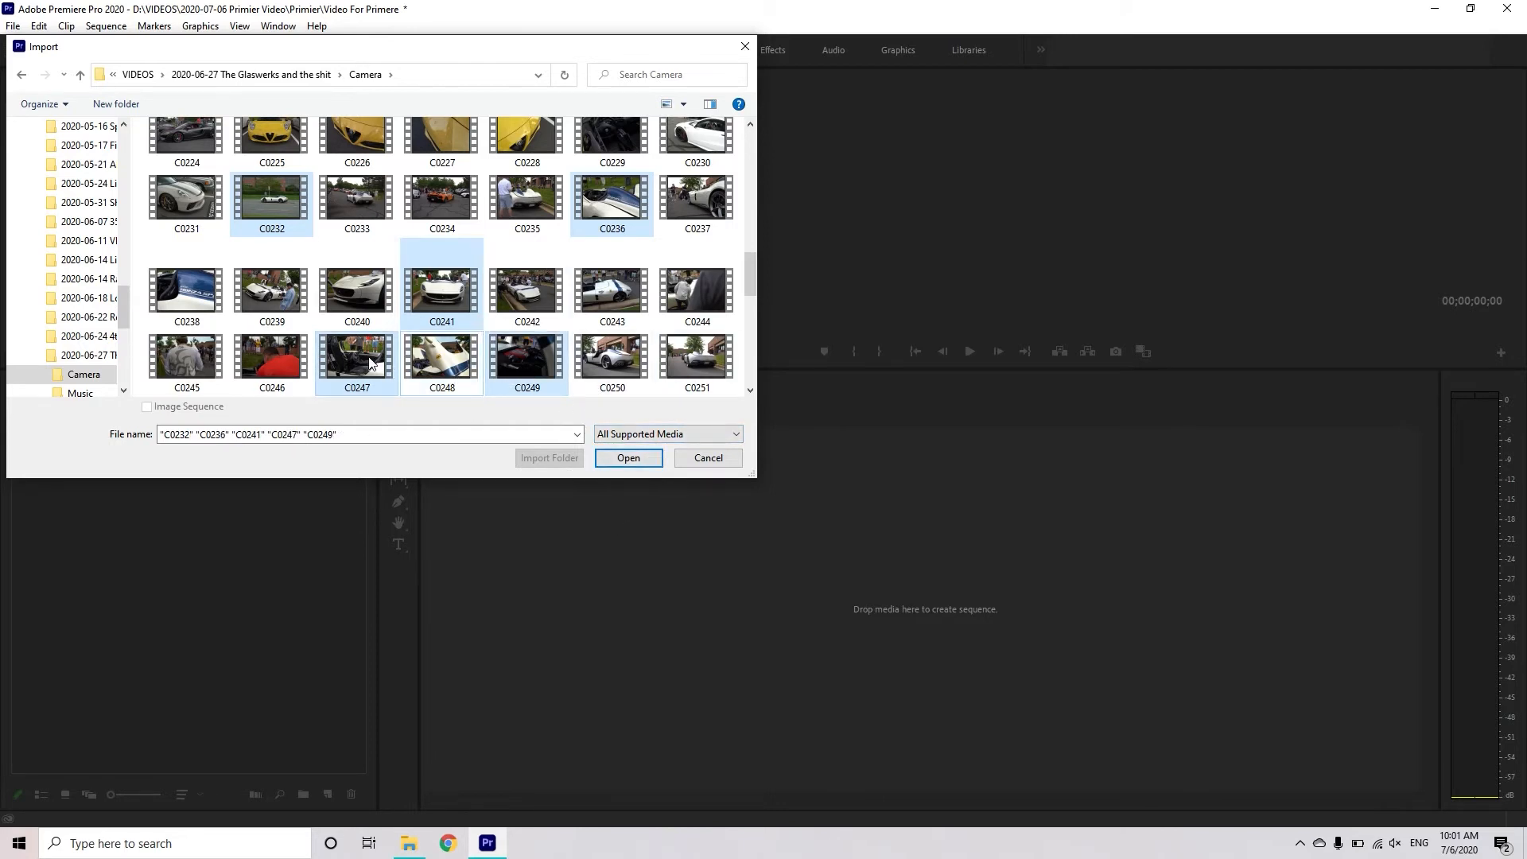
pyautogui.click(628, 459)
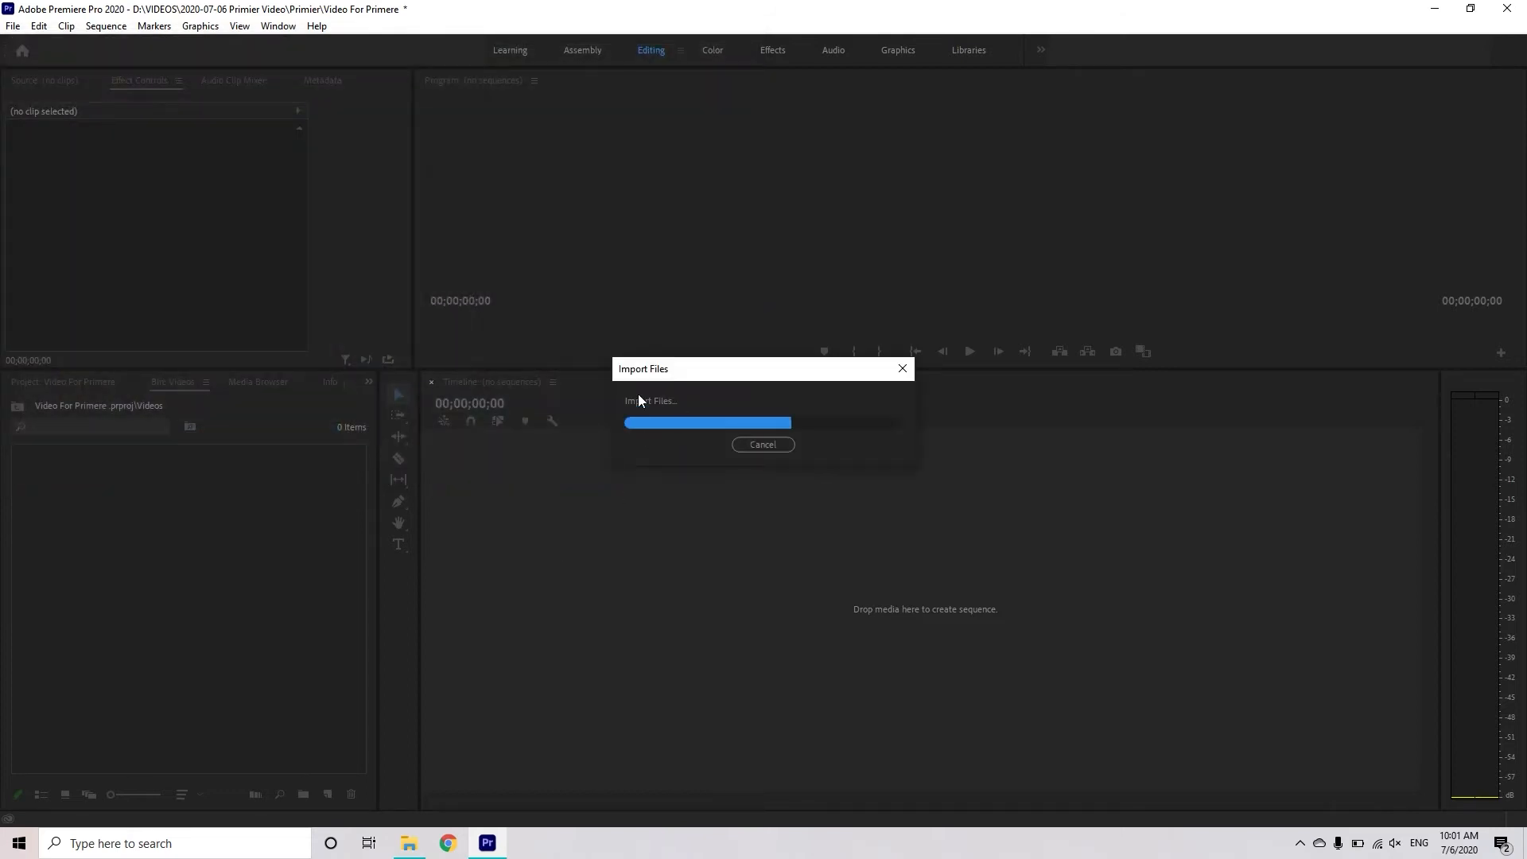
pyautogui.click(263, 720)
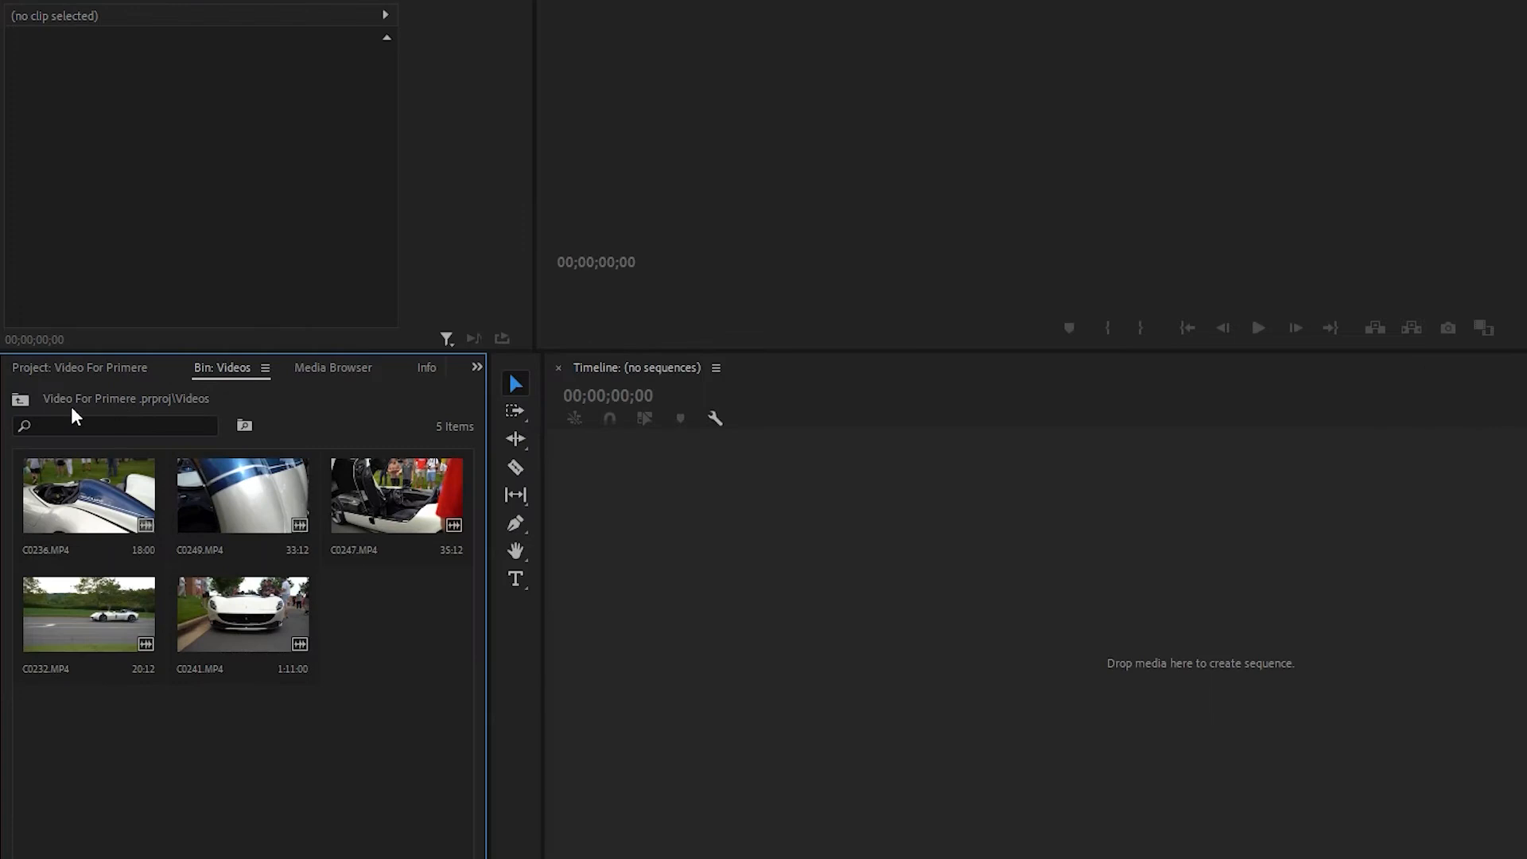
# Step: Return to the project's top level and open the Music bin
pyautogui.click(18, 400)
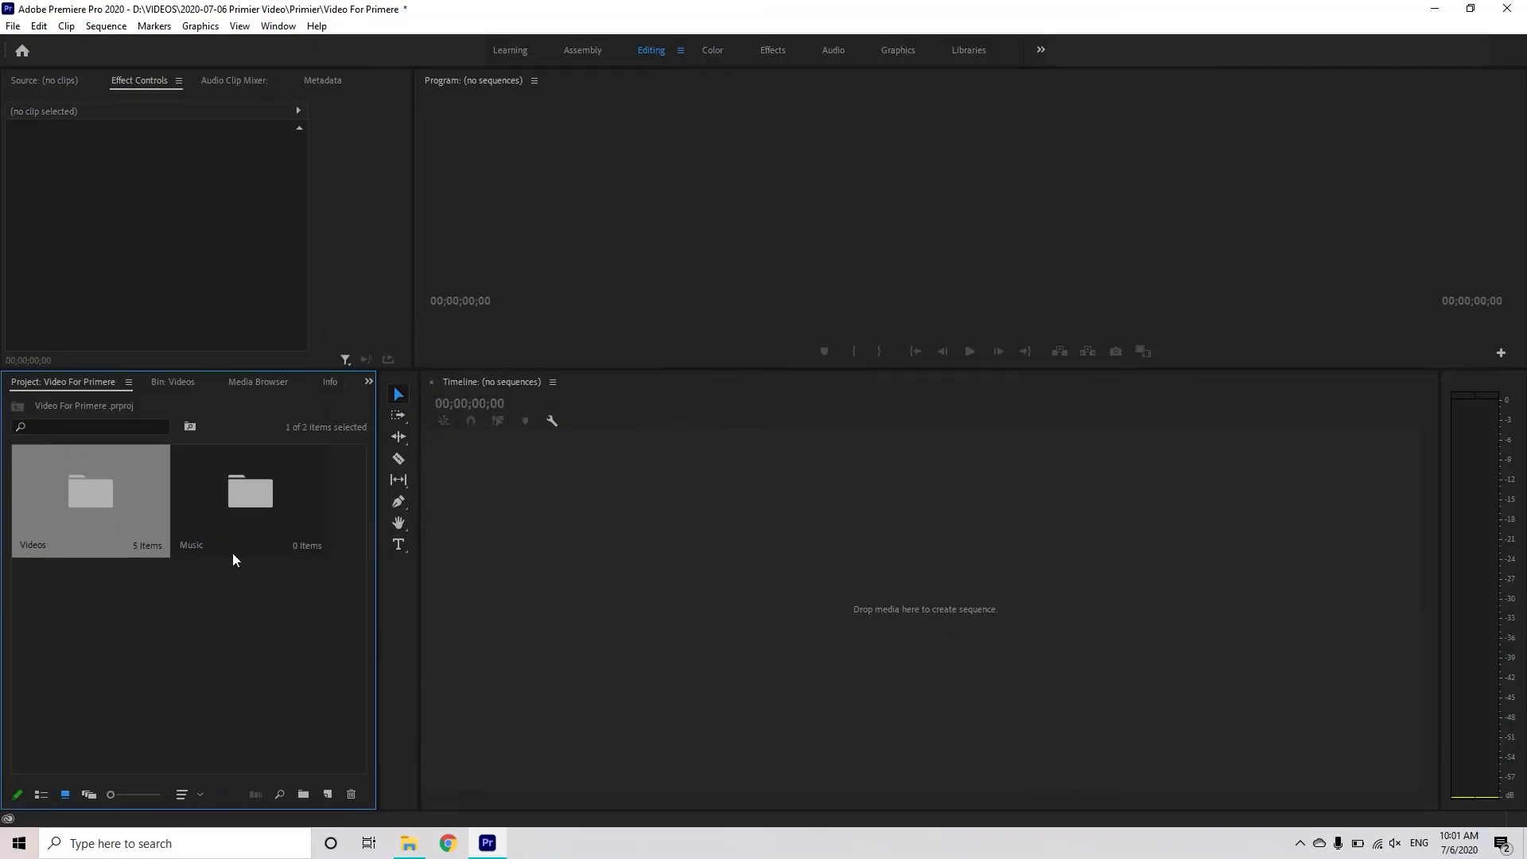
pyautogui.doubleClick(86, 497)
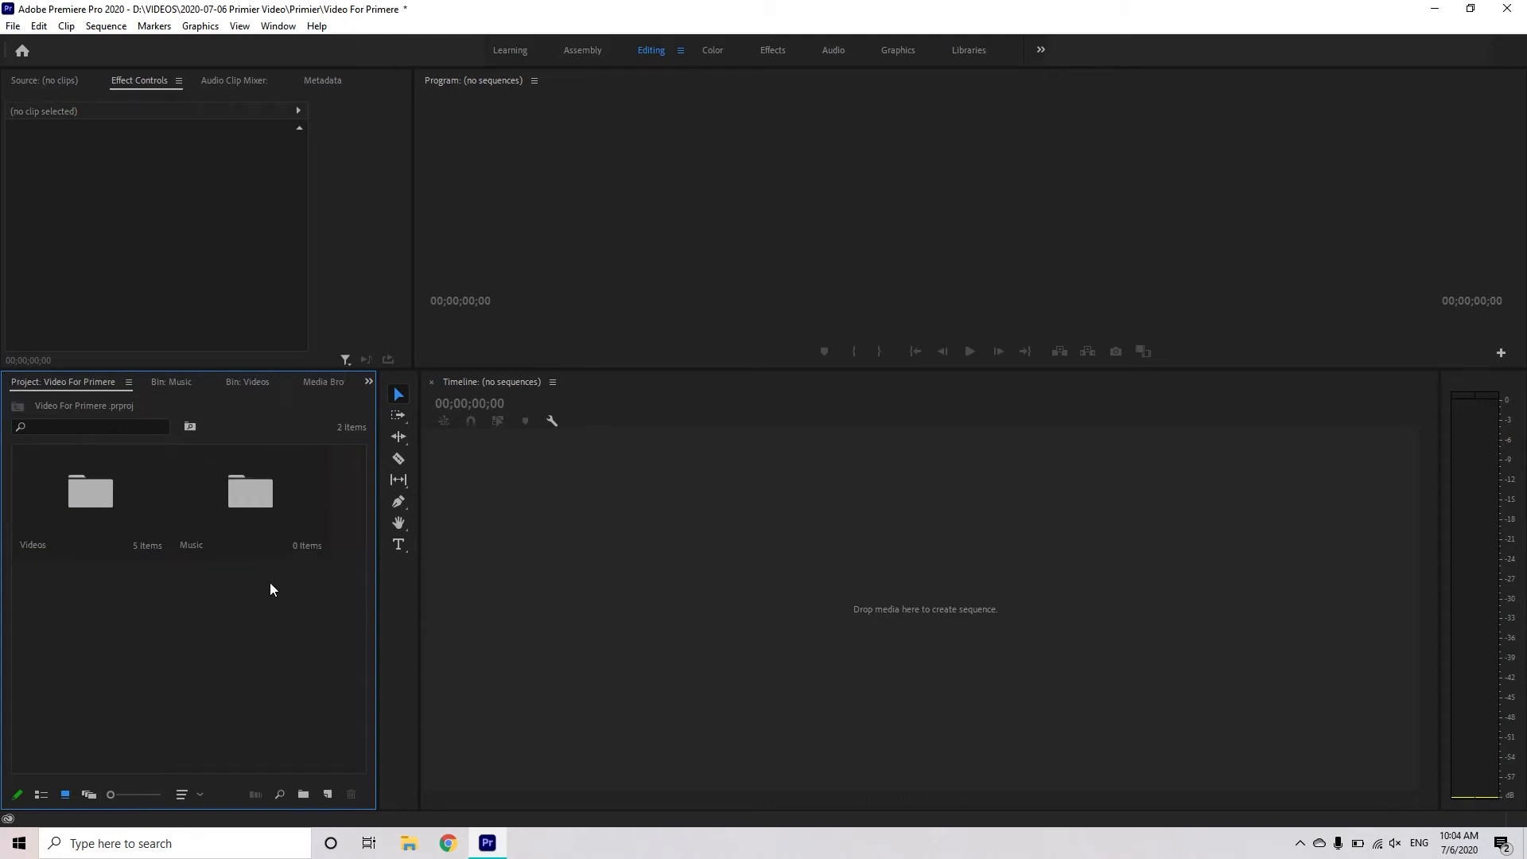
pyautogui.doubleClick(268, 500)
pyautogui.doubleClick(224, 505)
pyautogui.press('Escape')
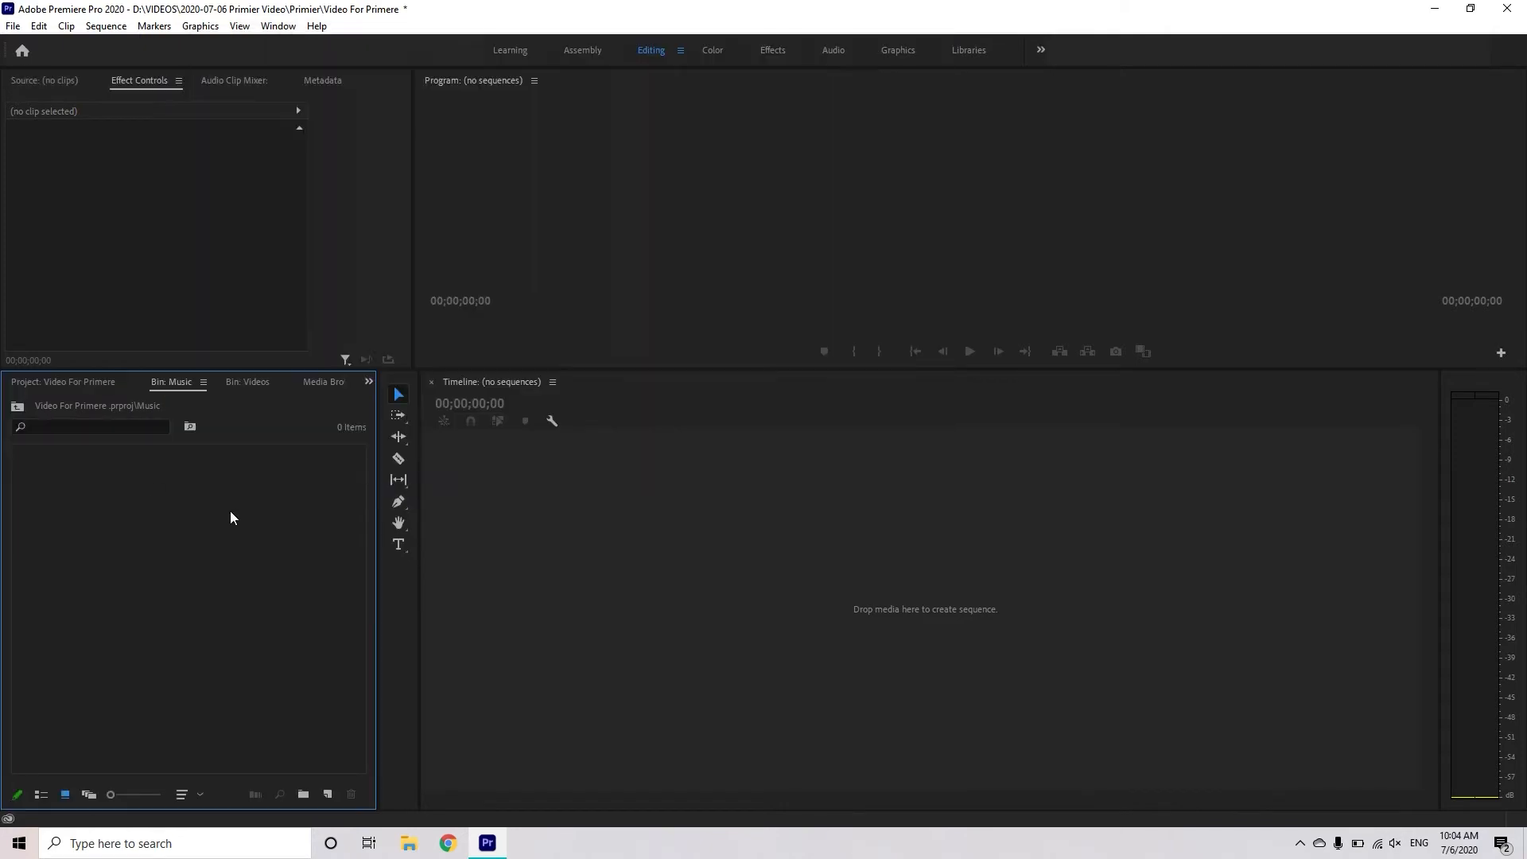
pyautogui.doubleClick(151, 543)
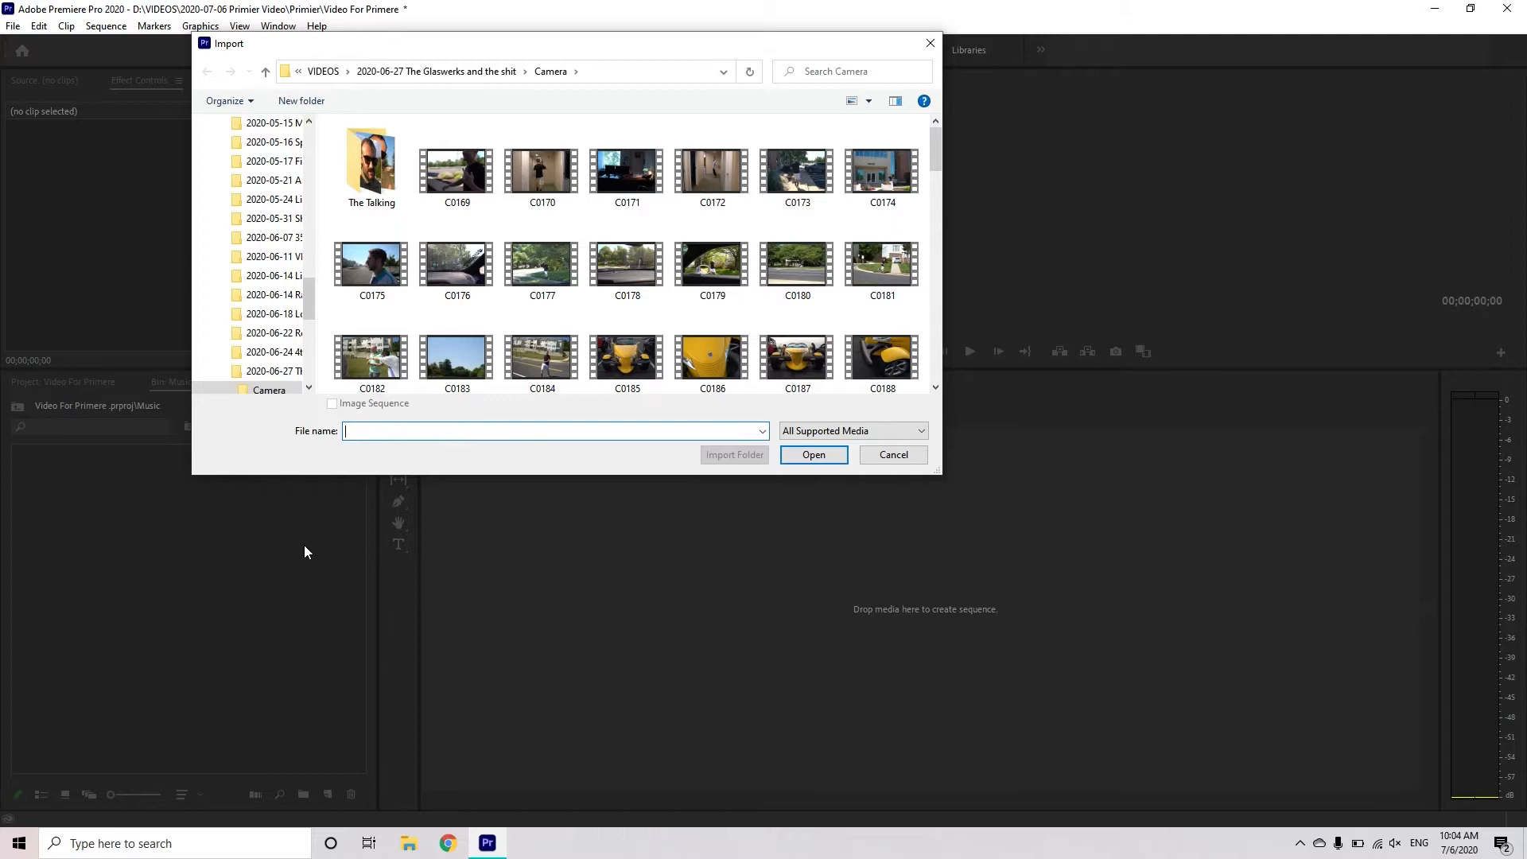
pyautogui.press('Escape')
# Step: Import the ES_Not Funny track into the Music bin through File Explorer, from the Music folder of 2020-07-06 Primier Video
pyautogui.click(421, 840)
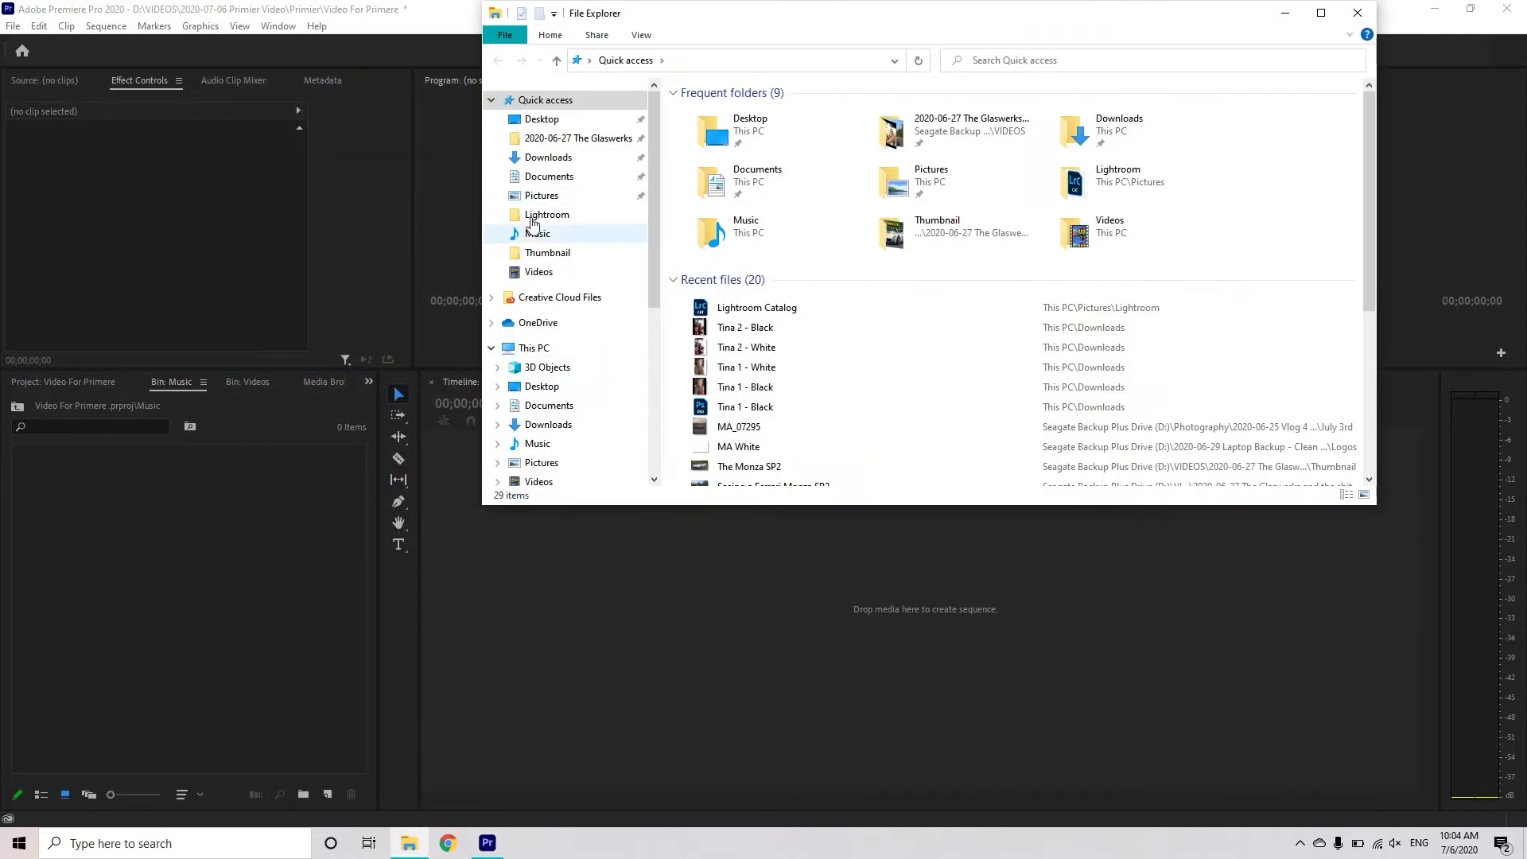
pyautogui.click(578, 138)
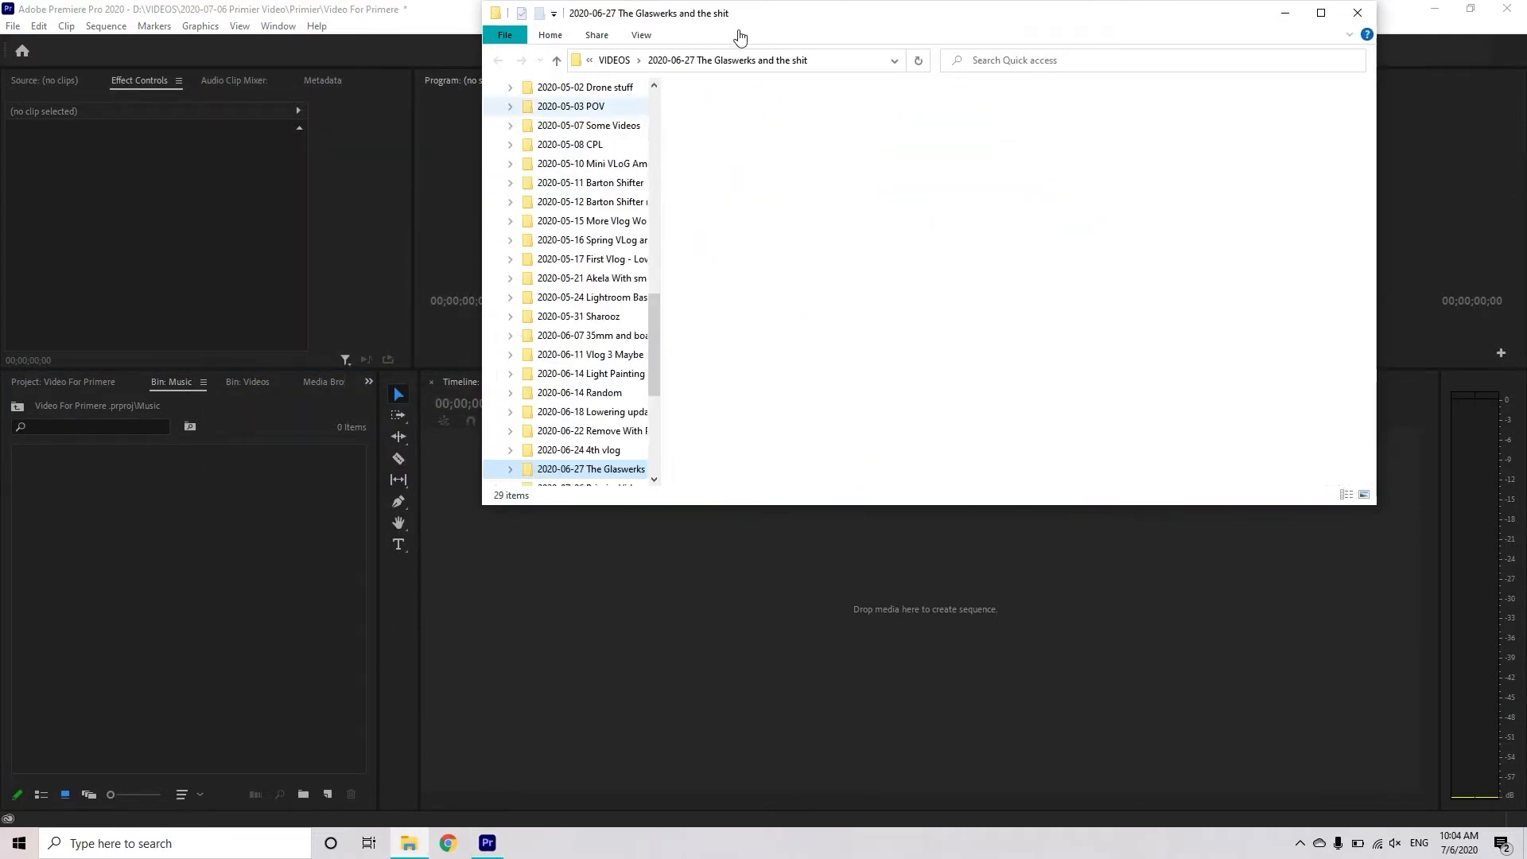
pyautogui.click(615, 59)
pyautogui.doubleClick(746, 110)
pyautogui.doubleClick(719, 113)
pyautogui.moveTo(715, 112); pyautogui.dragTo(218, 622)
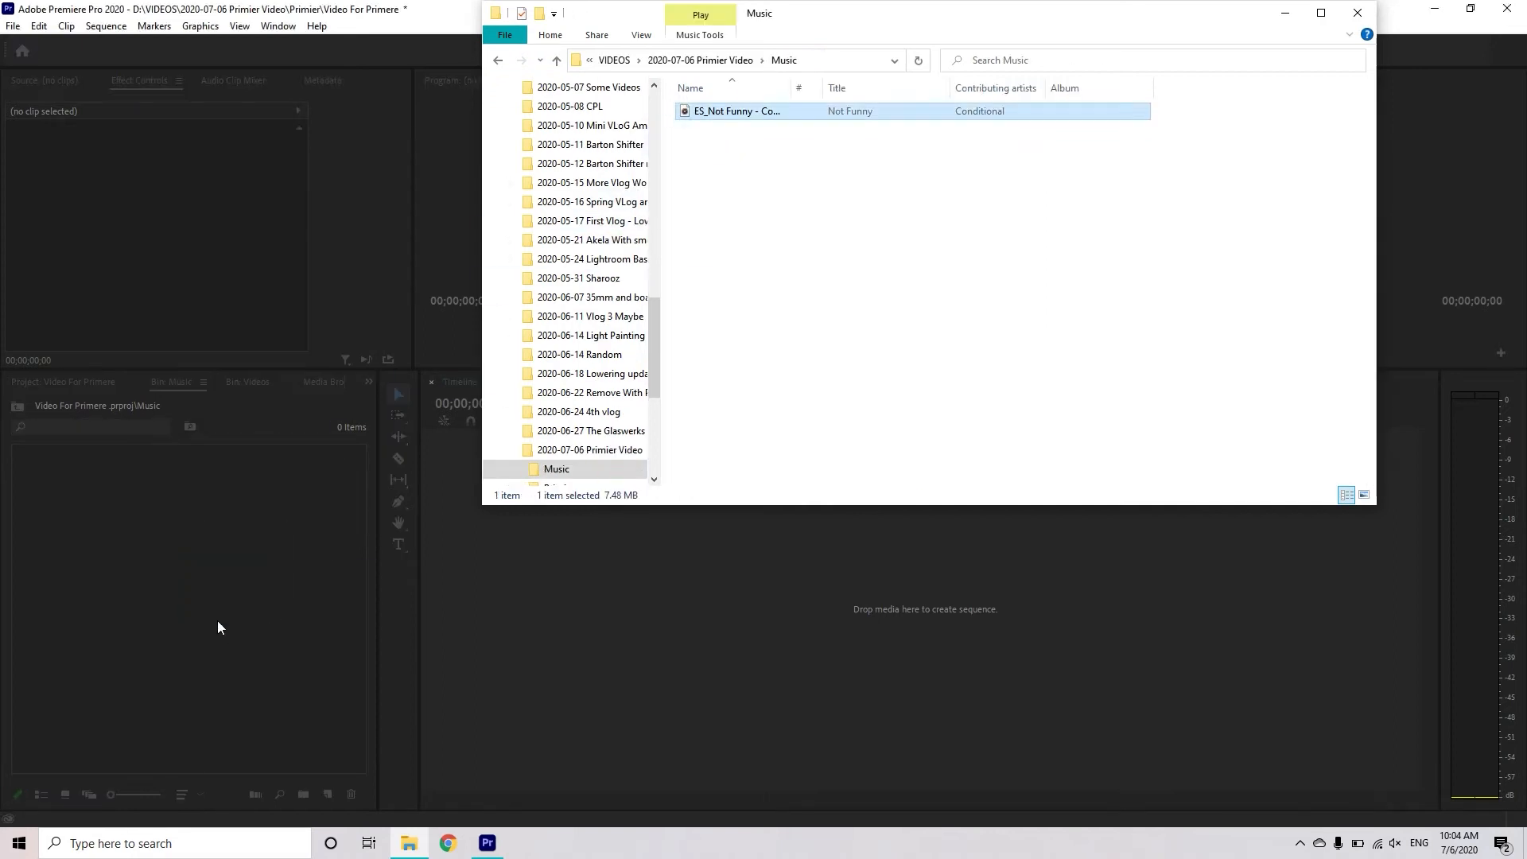
pyautogui.click(1284, 13)
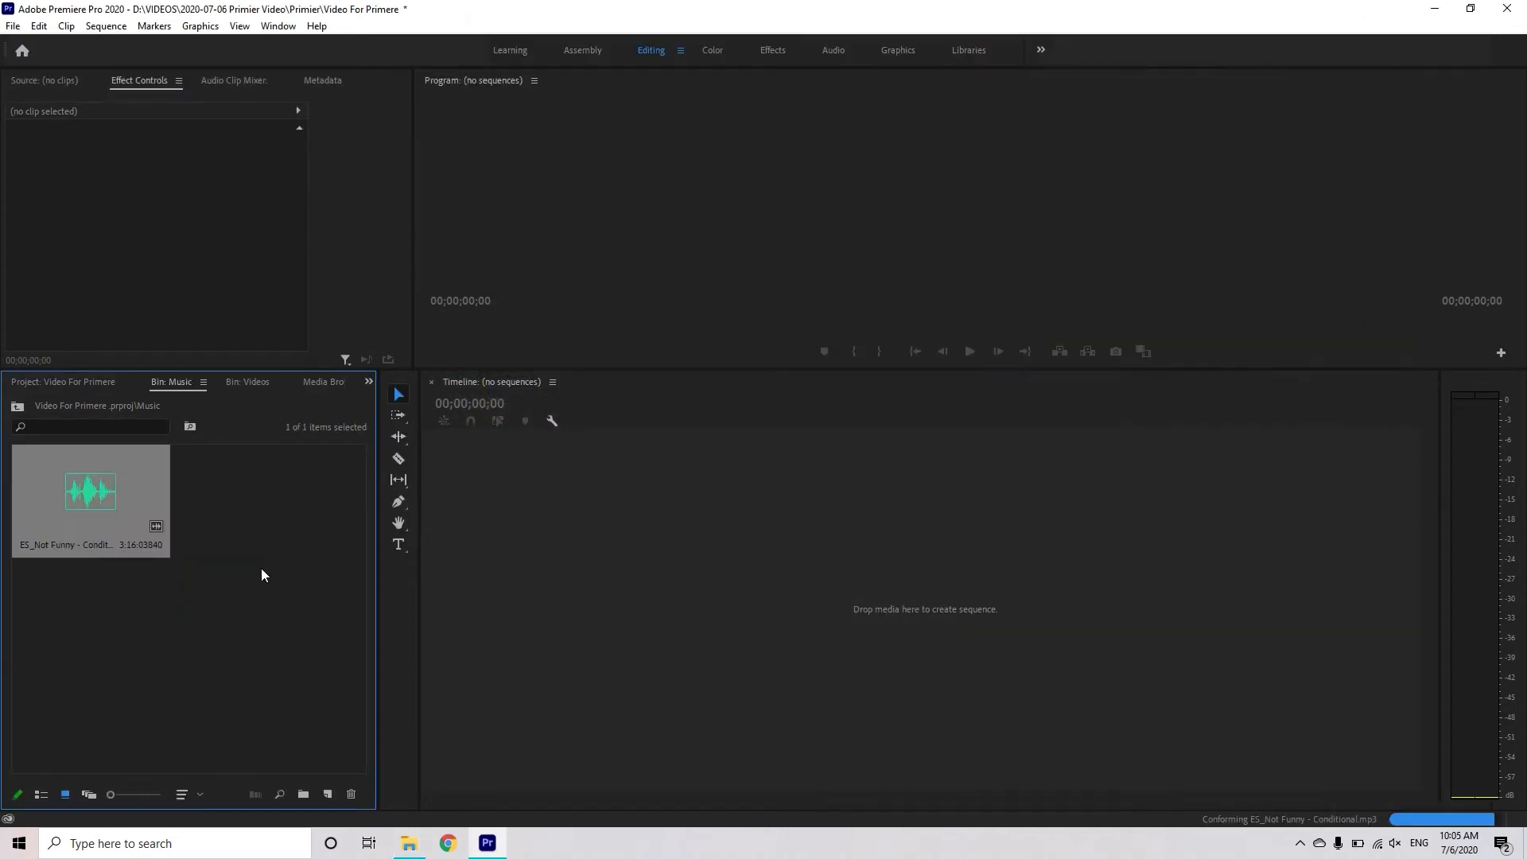
# Step: Check the contents of the Videos and Music bins from the project's top level
pyautogui.click(18, 406)
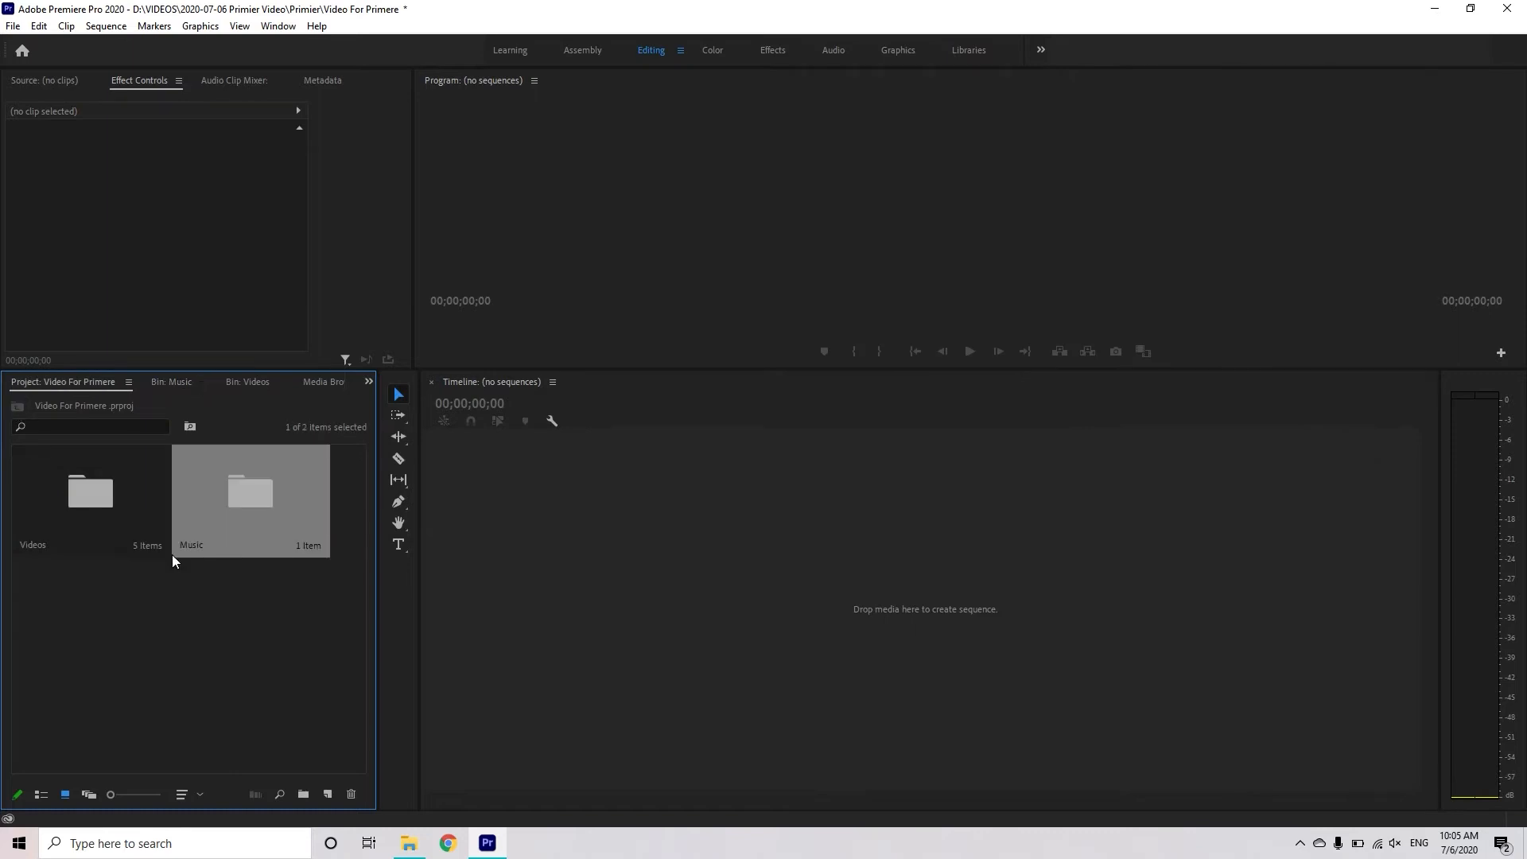
pyautogui.doubleClick(65, 492)
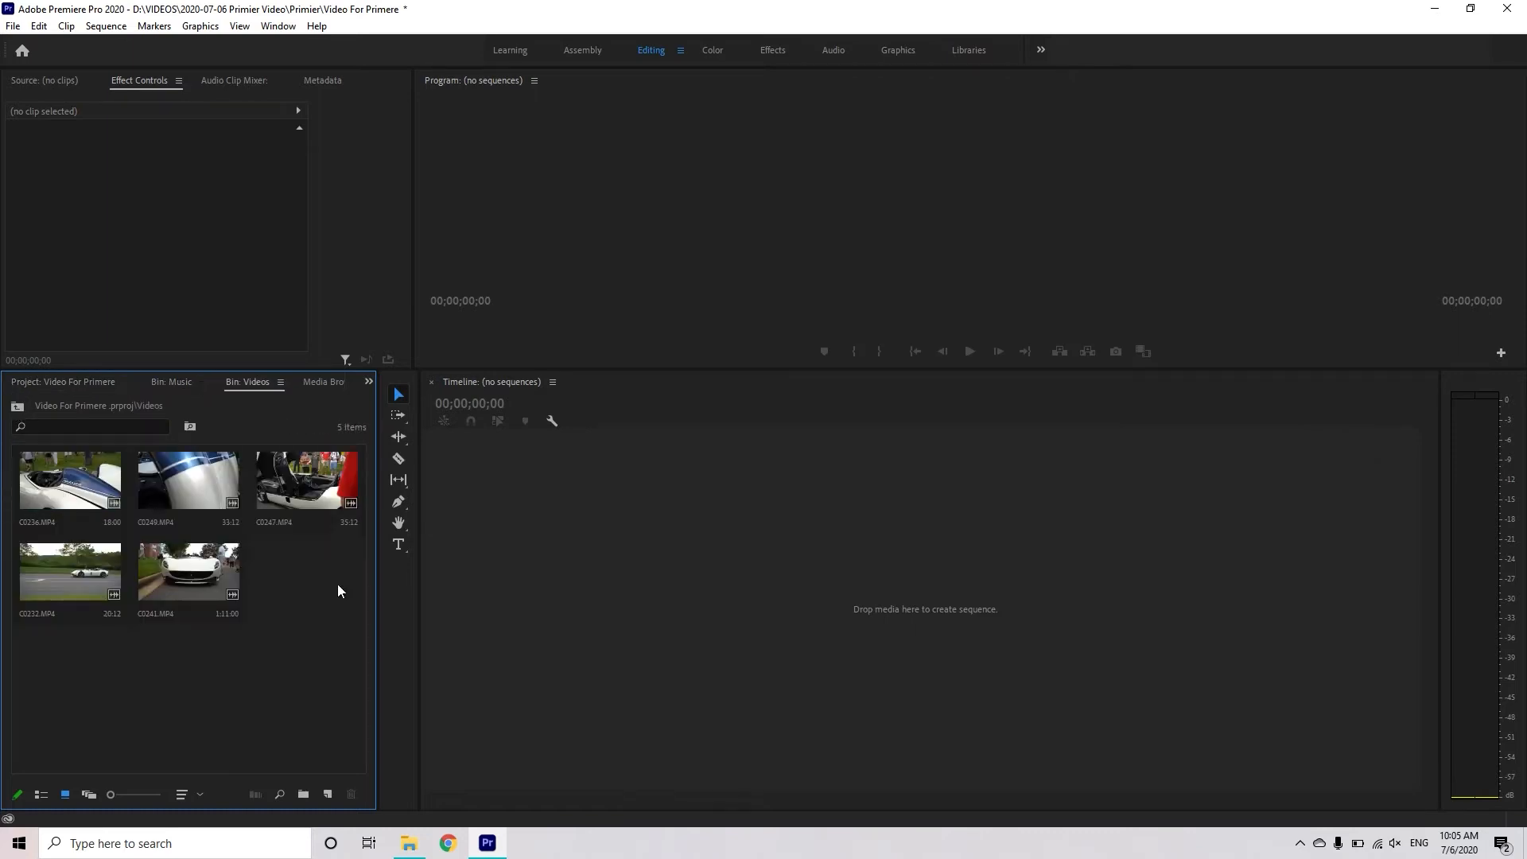
pyautogui.click(18, 406)
pyautogui.doubleClick(239, 493)
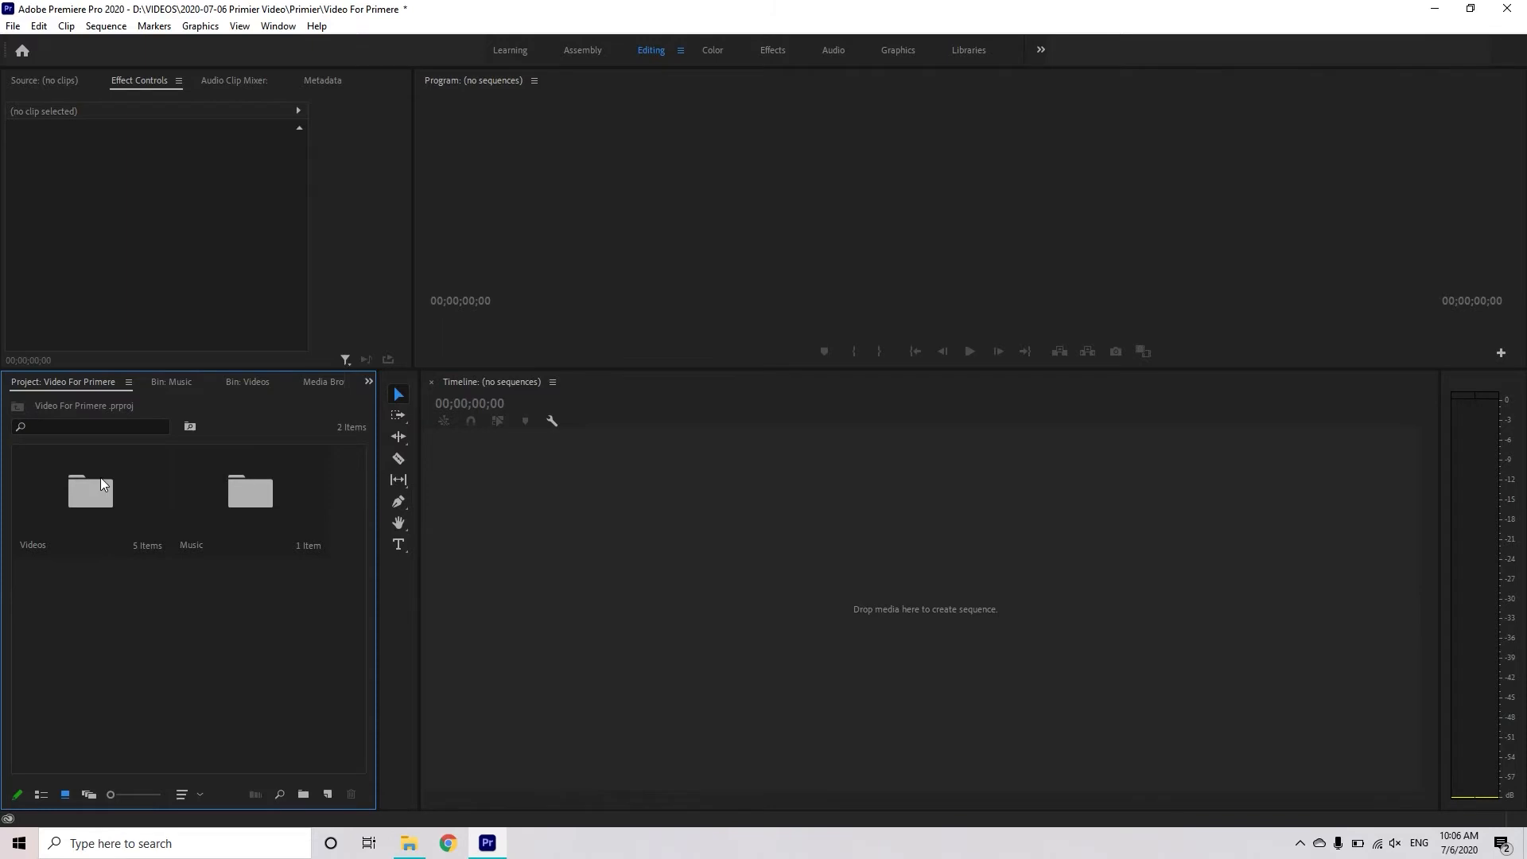
# Step: Create a sequence from the clip C0236.MP4 in the Videos bin by placing it on the empty timeline
pyautogui.doubleClick(102, 485)
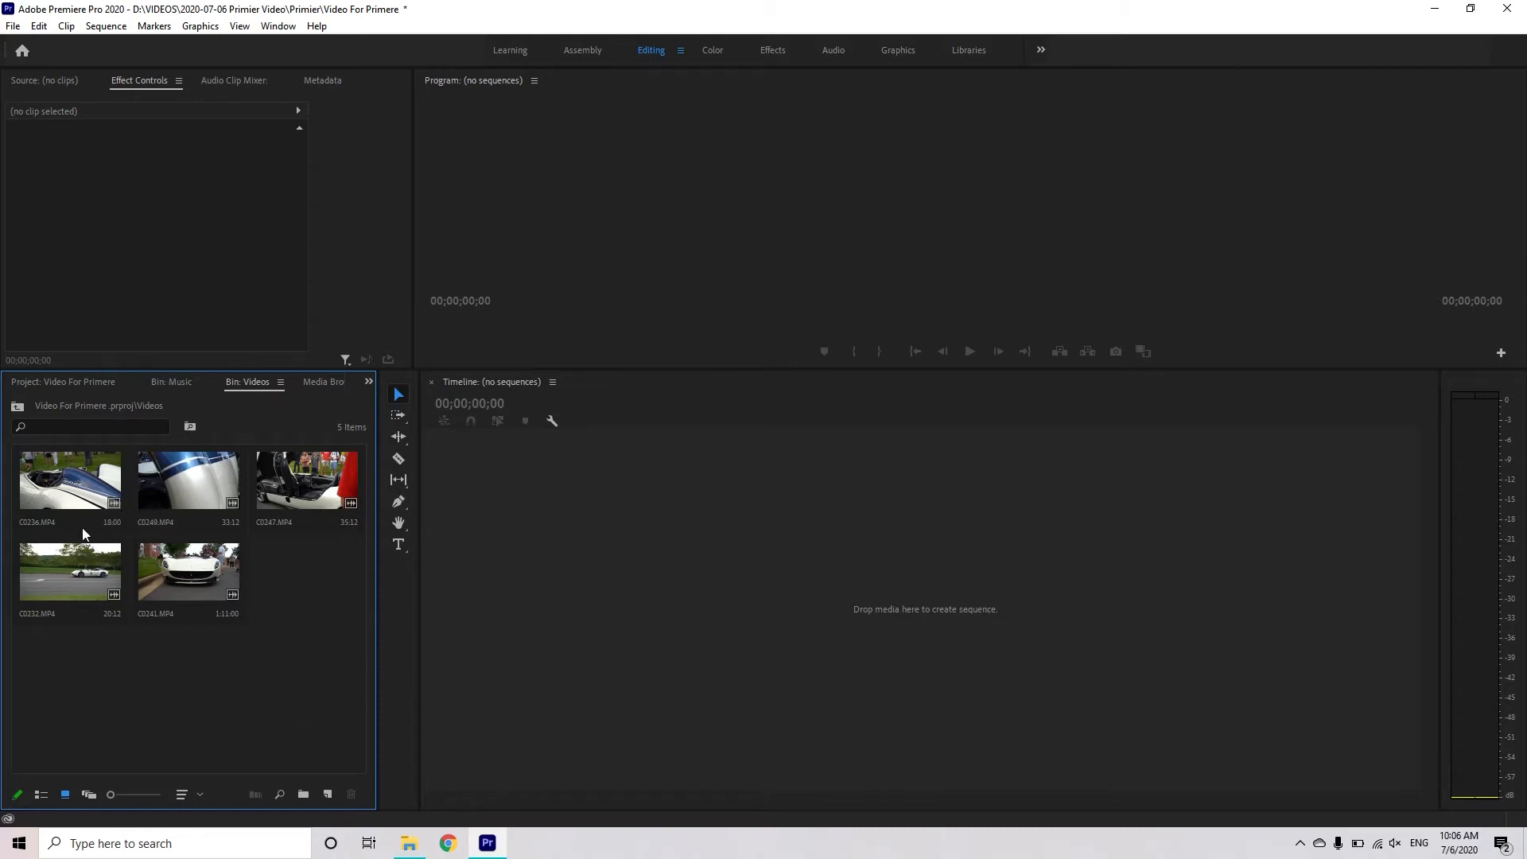
pyautogui.click(56, 475)
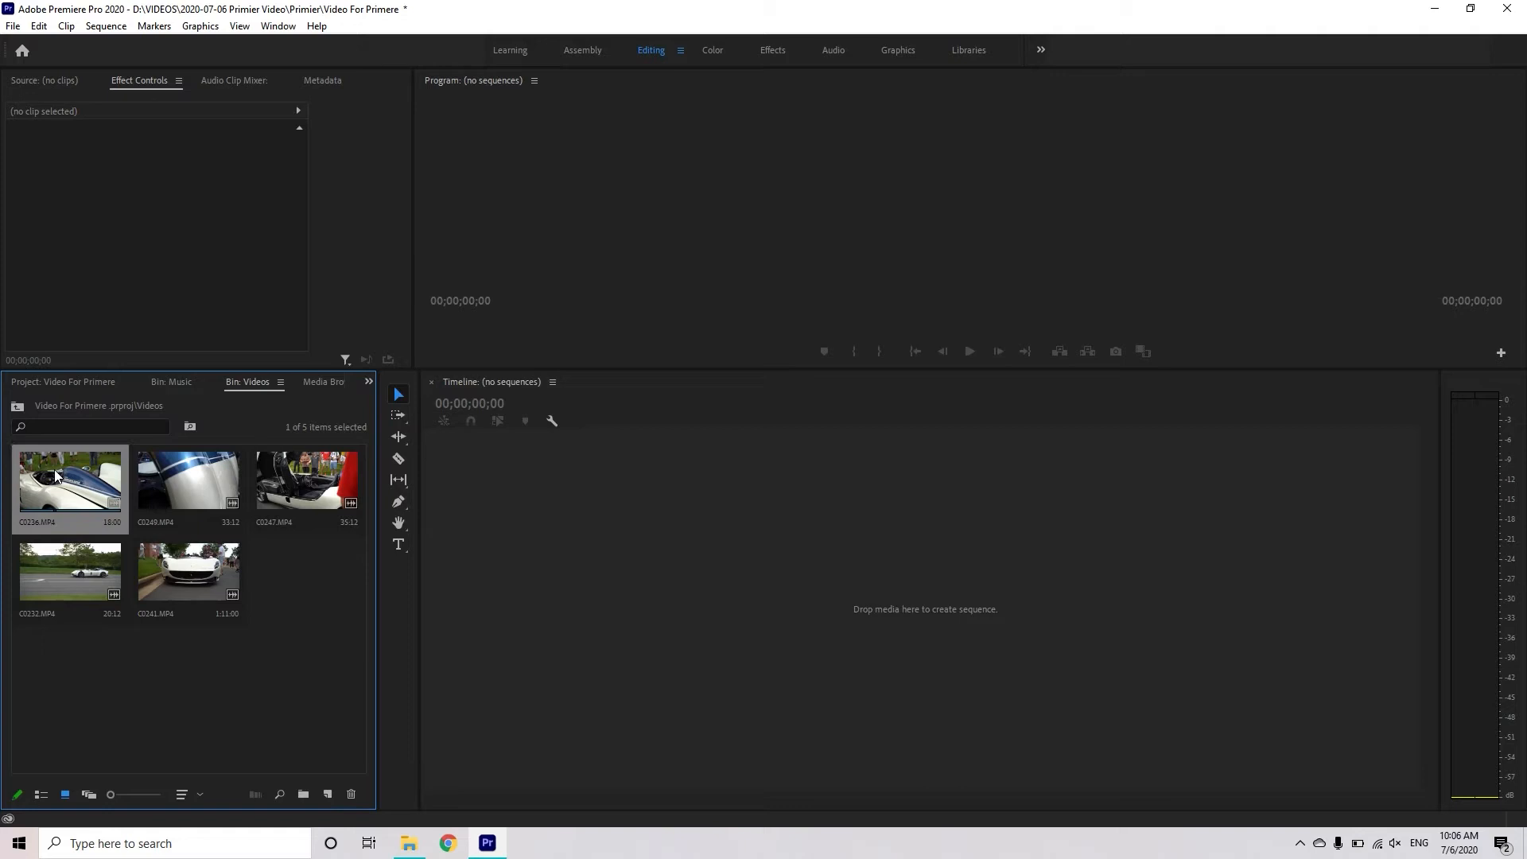
pyautogui.moveTo(55, 475); pyautogui.dragTo(621, 584)
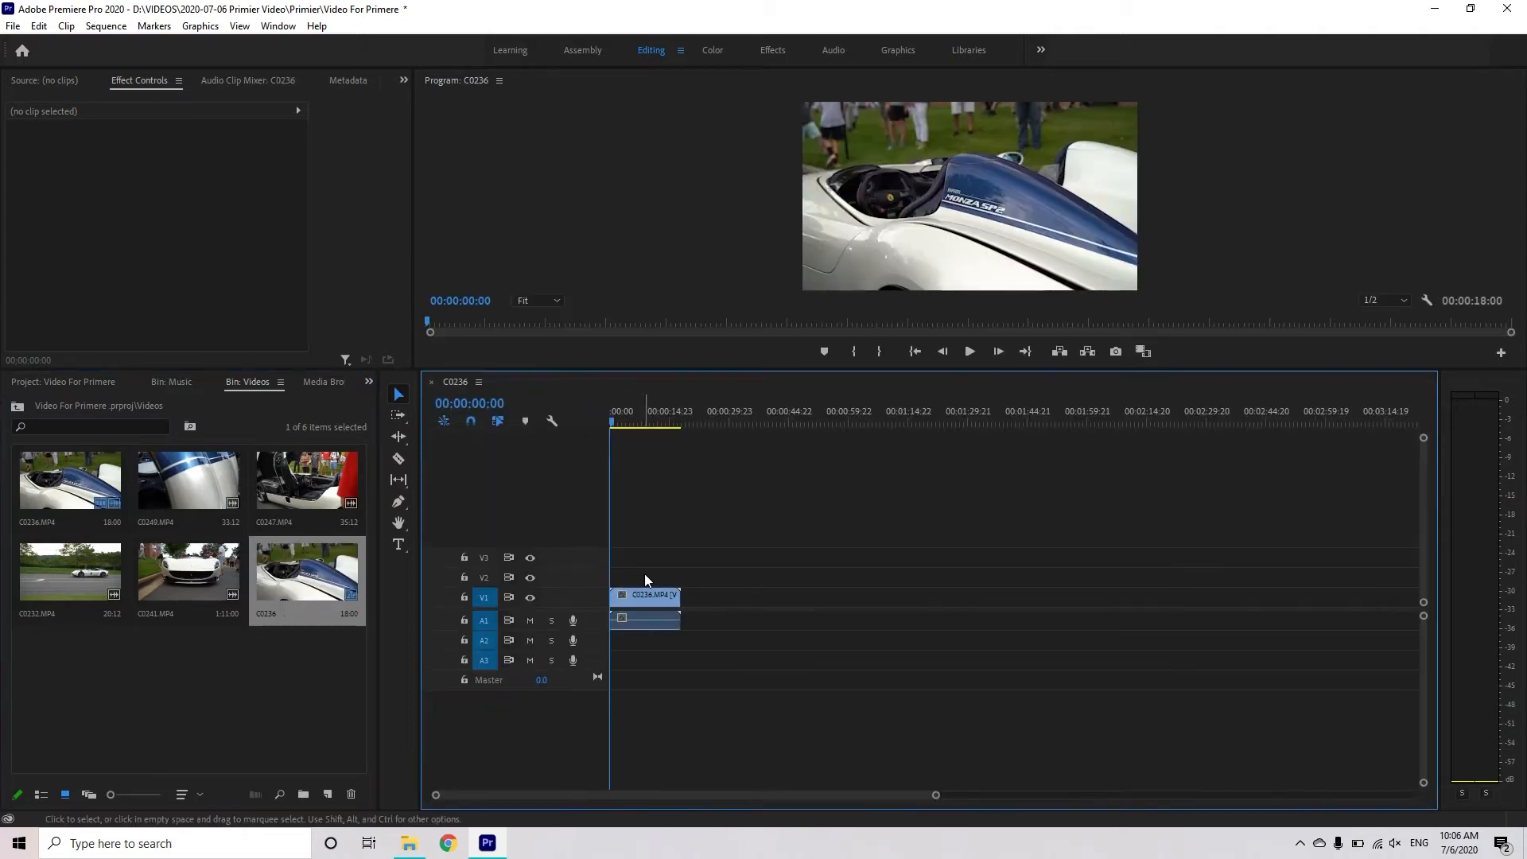
# Step: Look at the track options in the timeline, and select the C0236.MP4 clip on V1 to show its effect settings
pyautogui.click(637, 627)
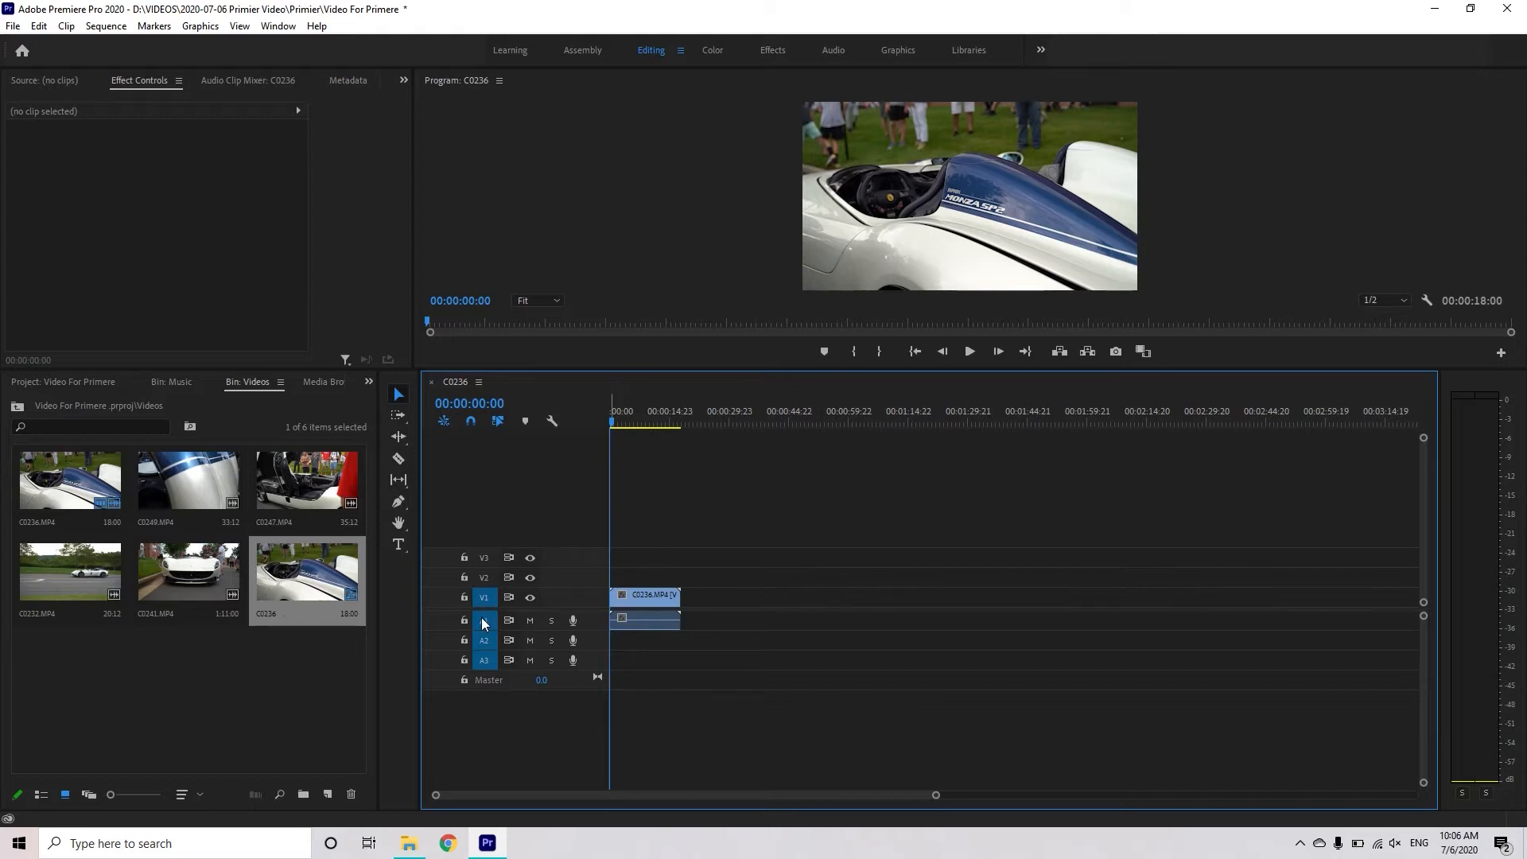
pyautogui.rightClick(578, 561)
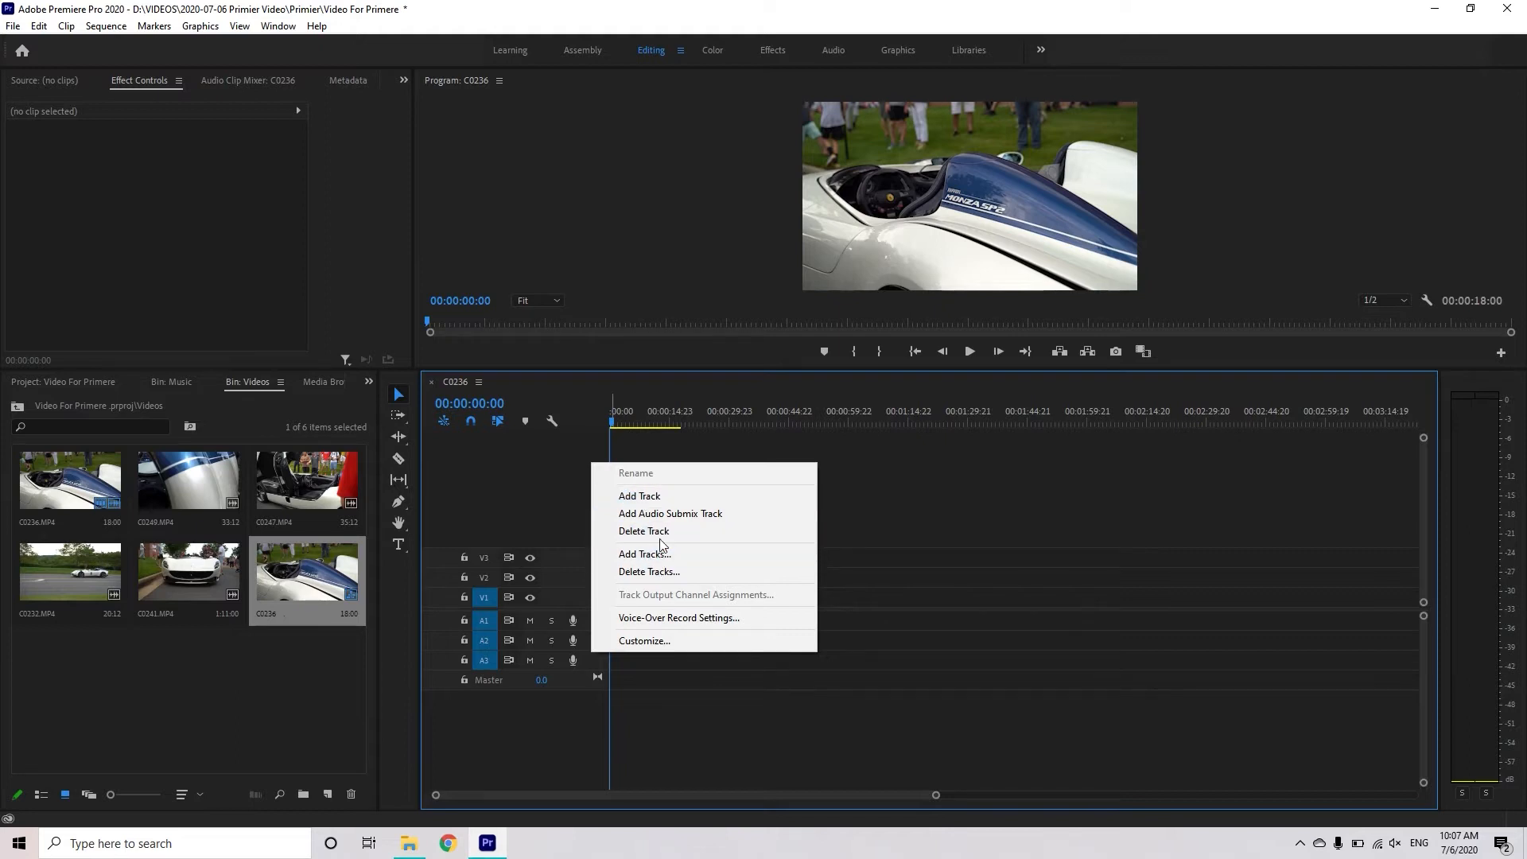
pyautogui.click(597, 666)
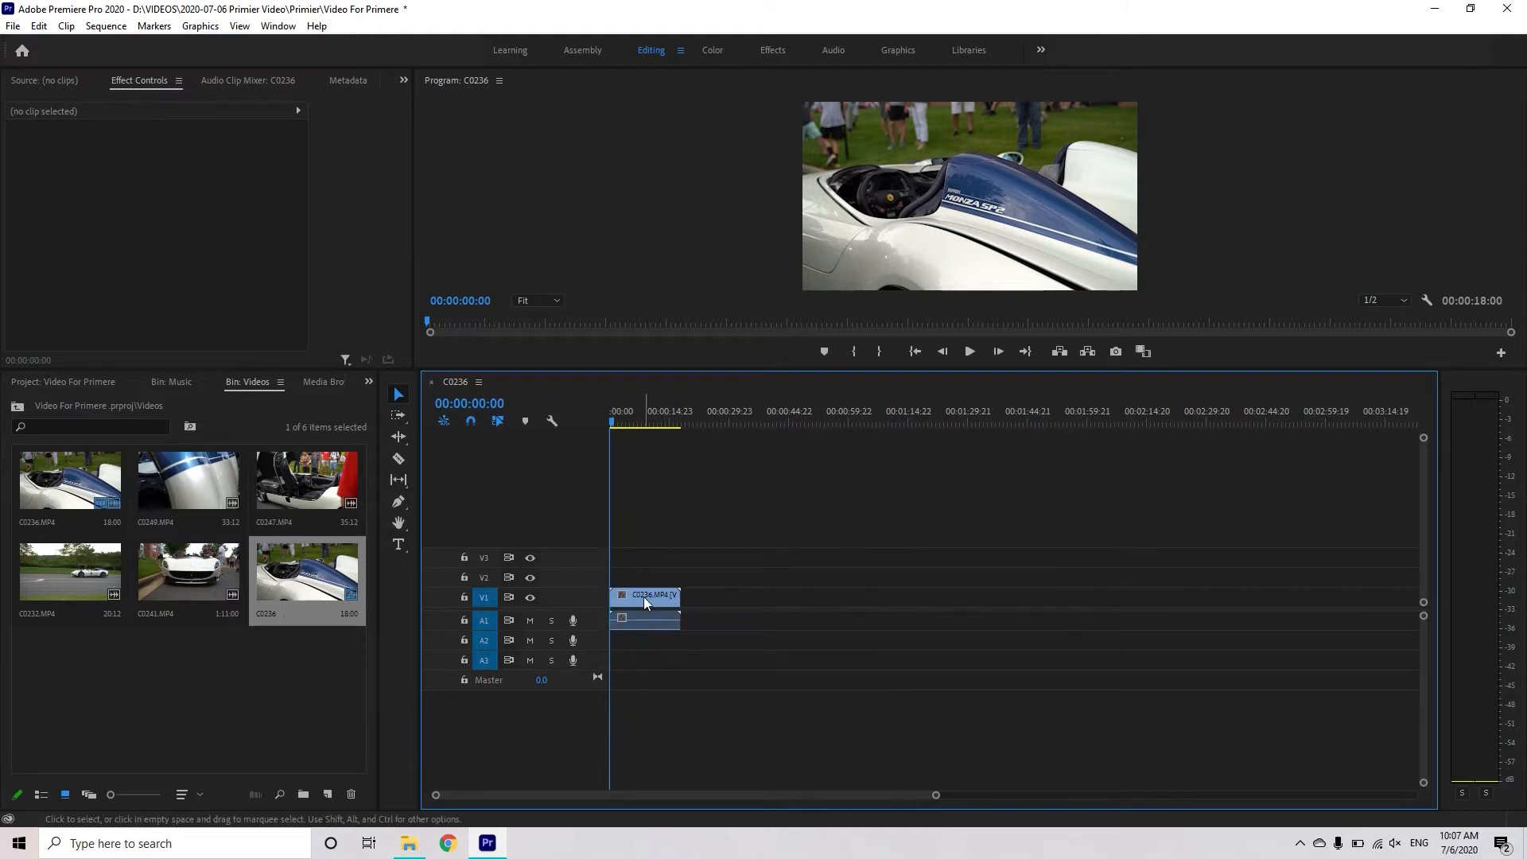
pyautogui.click(643, 596)
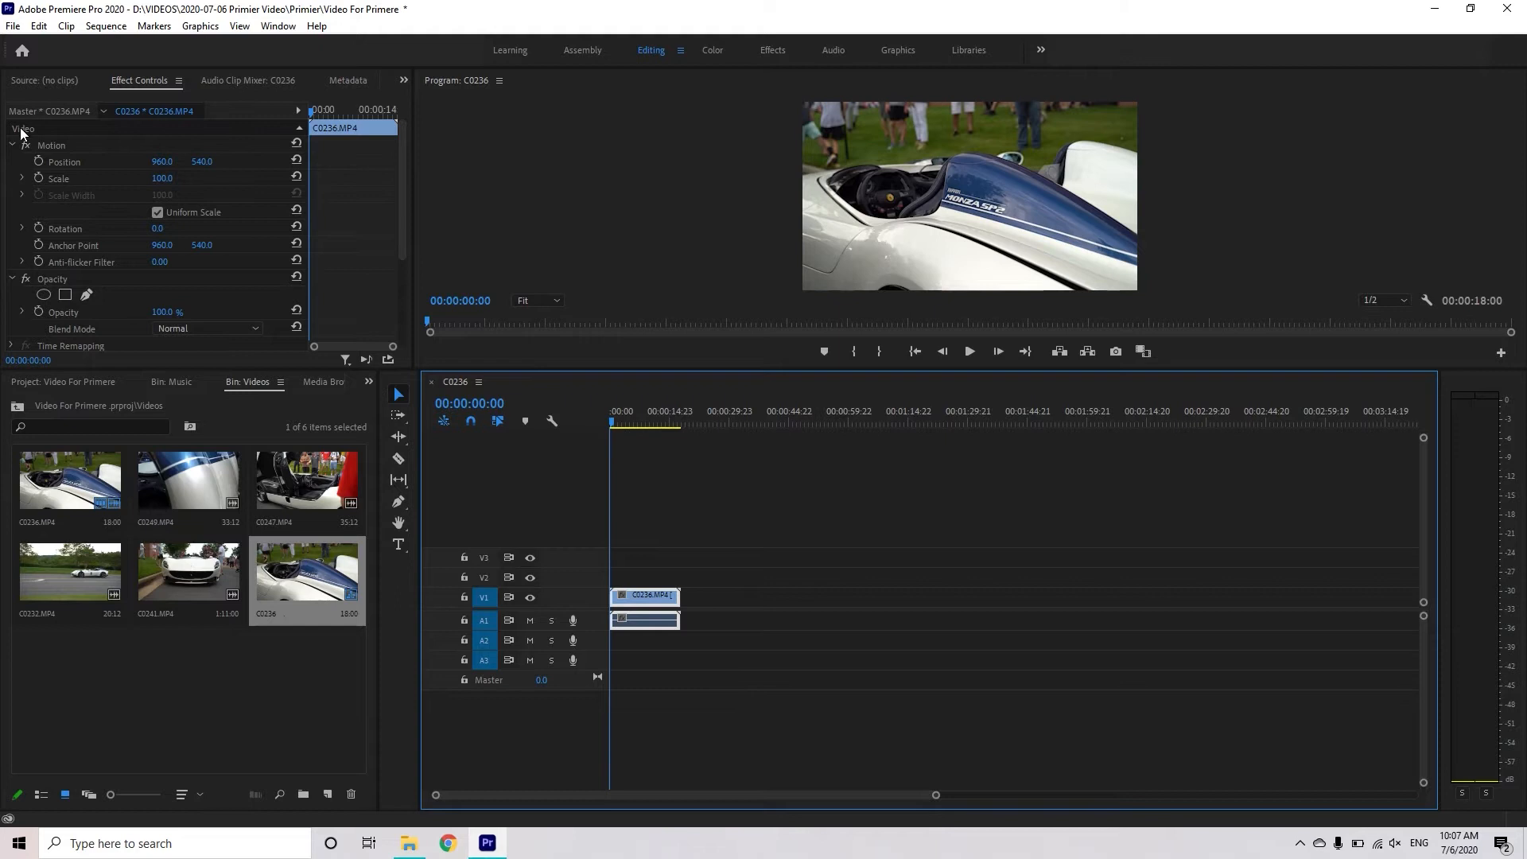
# Step: Review the C0236.MP4 clip's opacity and audio effect settings, and play the first seconds of the sequence
pyautogui.scroll(-3, 120, 239)
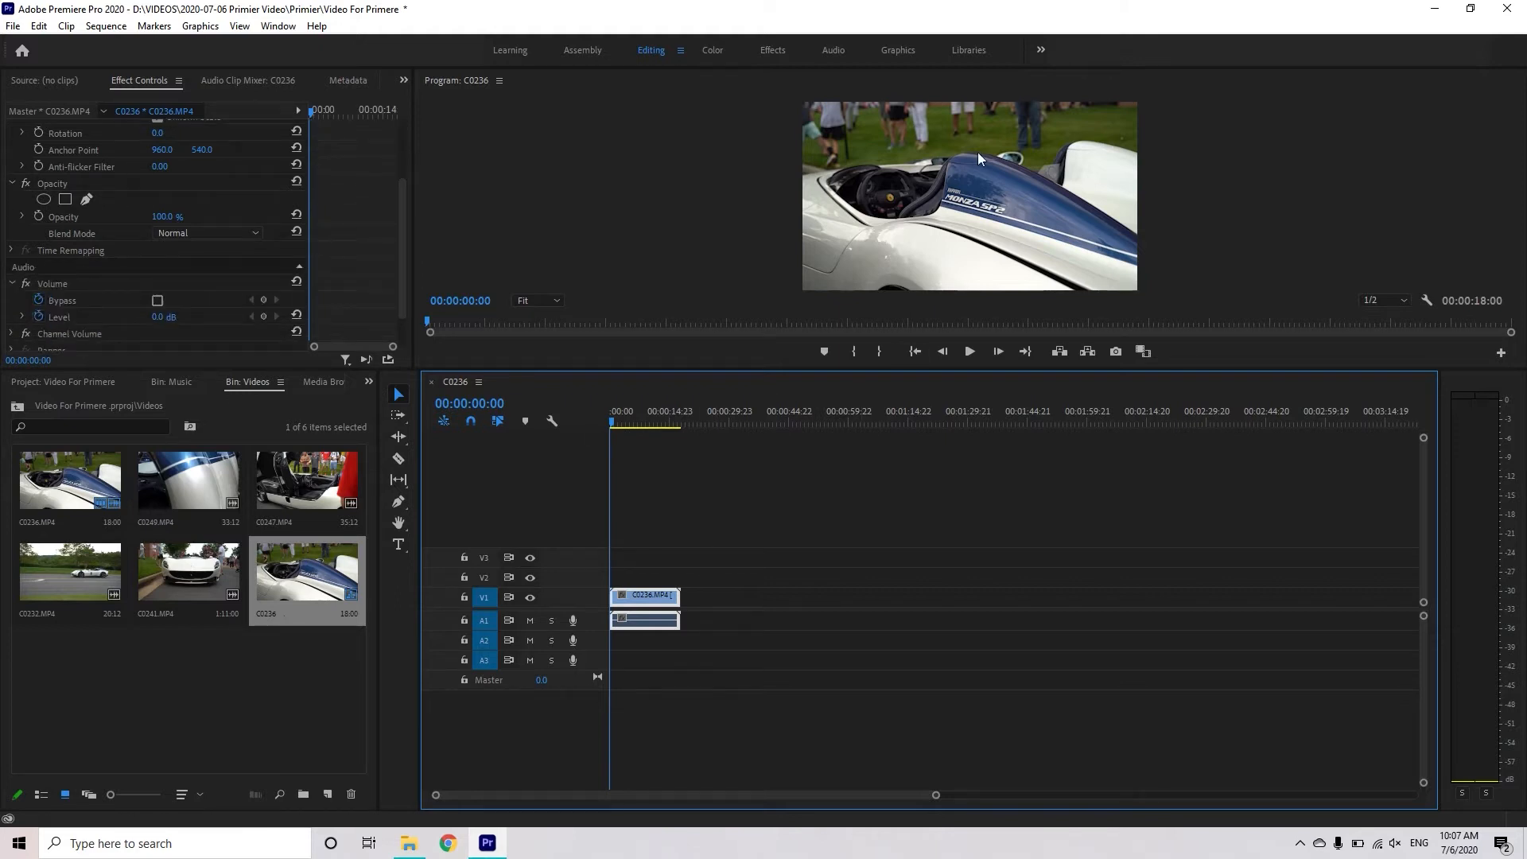
pyautogui.click(668, 221)
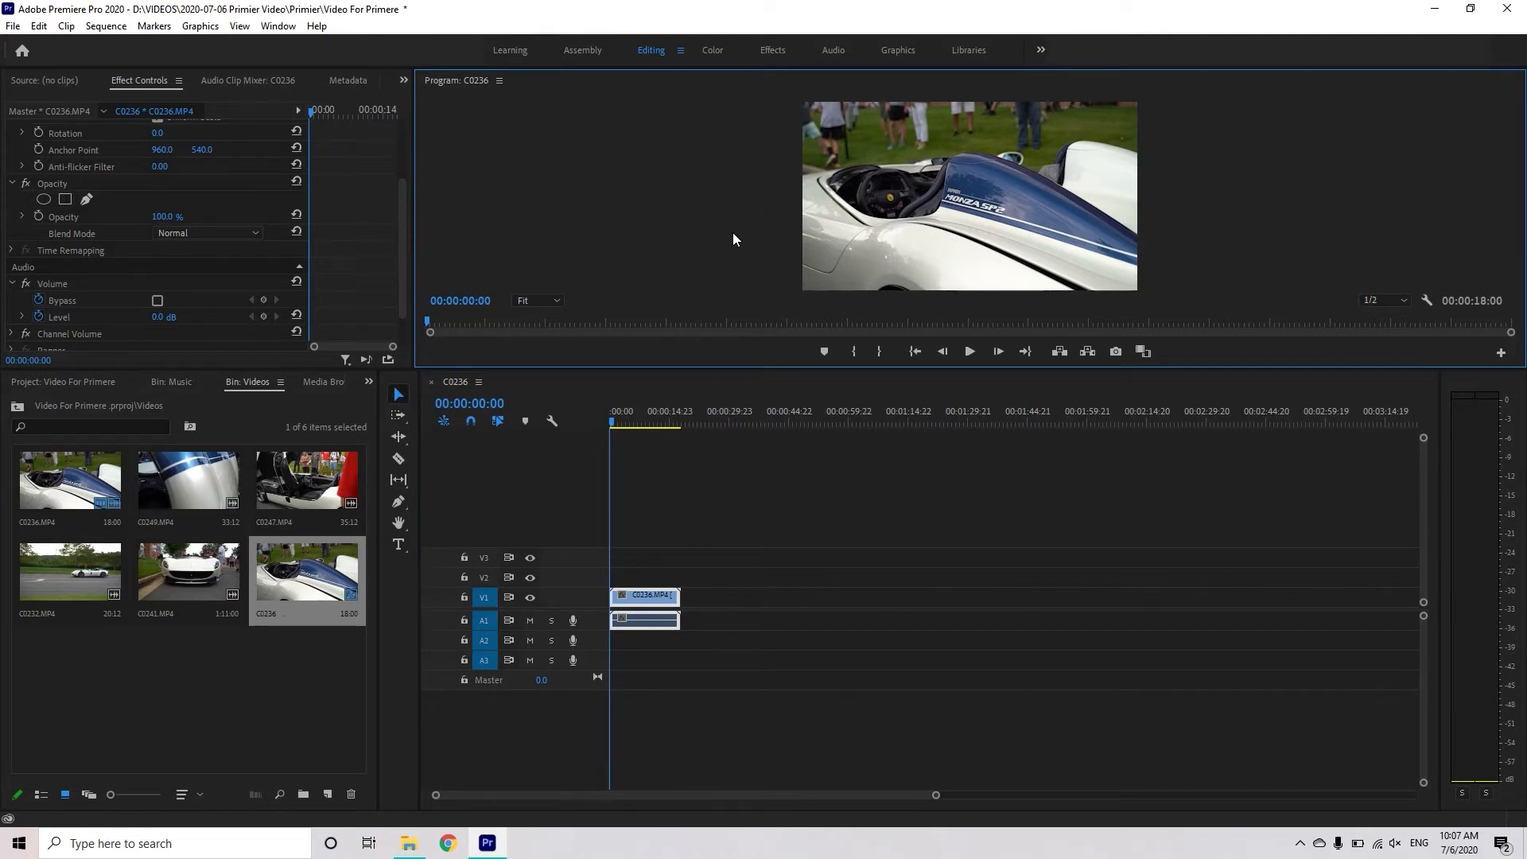
pyautogui.press('space')
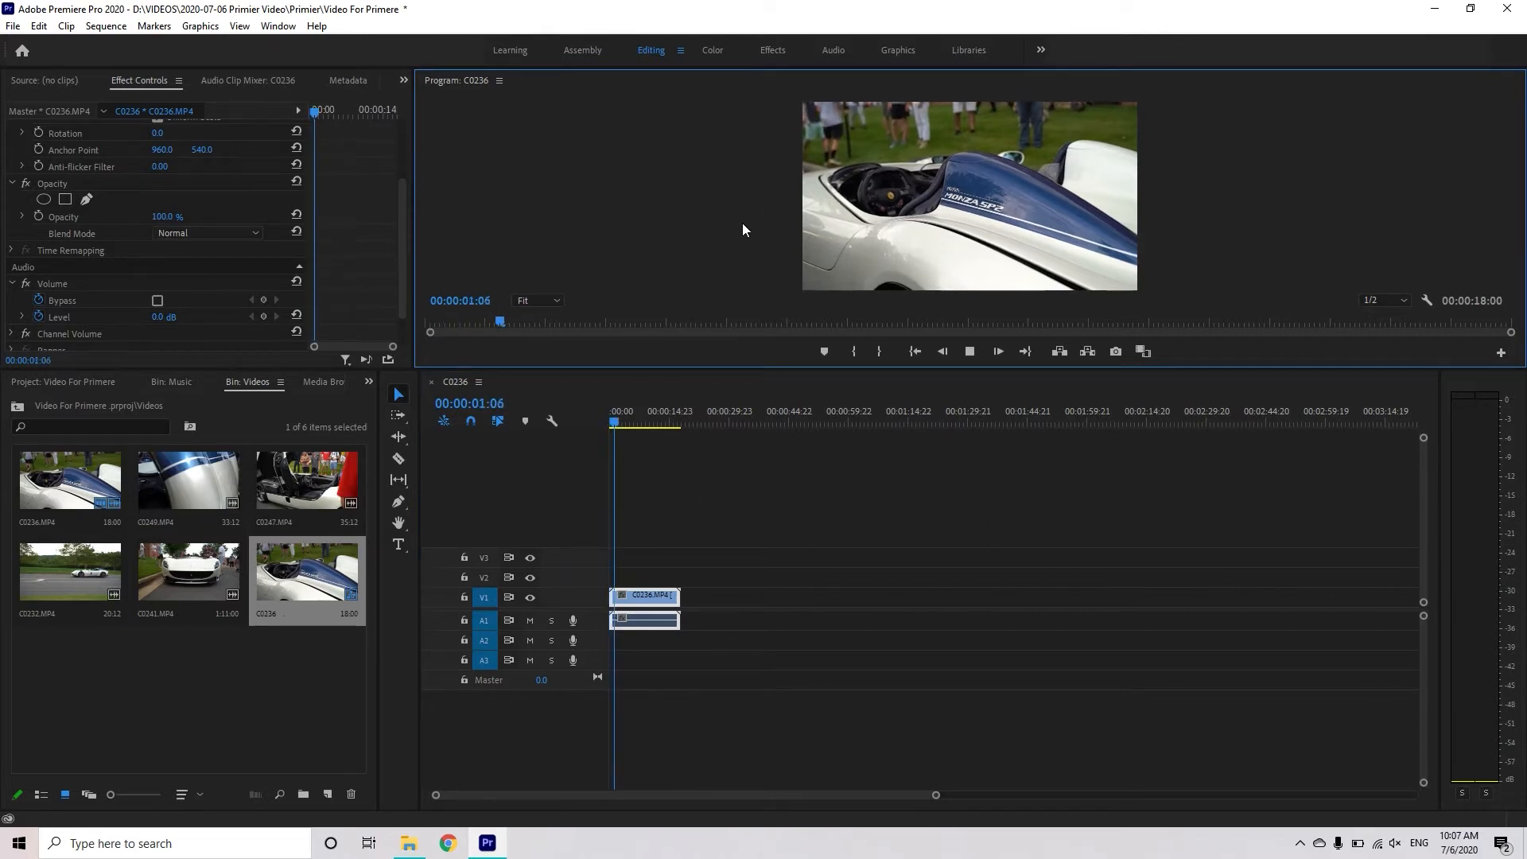
pyautogui.press('space')
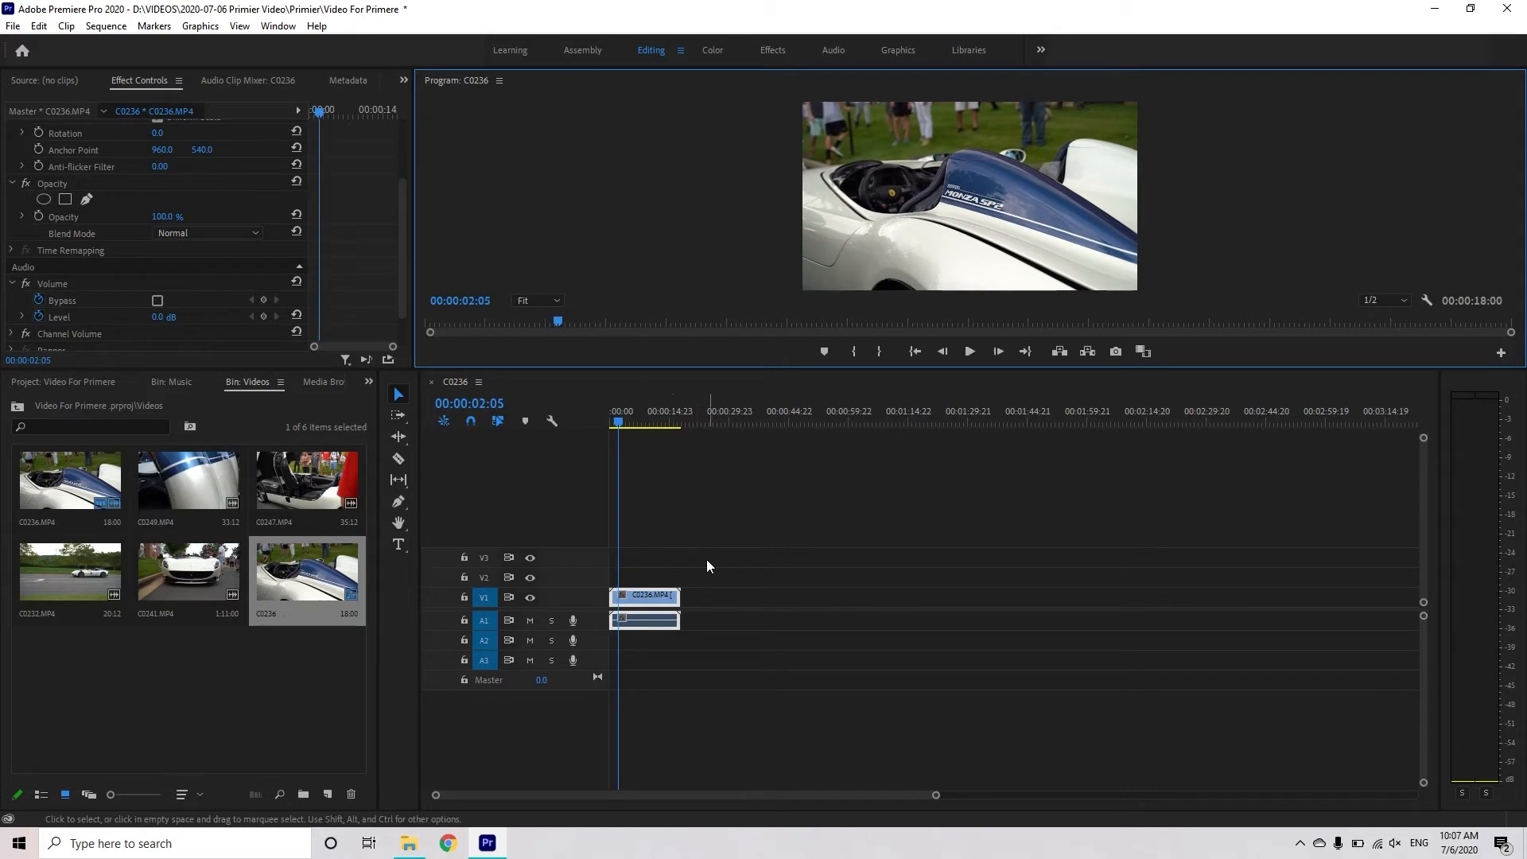
# Step: Unlink the audio of C0236.MP4 from its video and delete the audio clip from A1
pyautogui.click(649, 619)
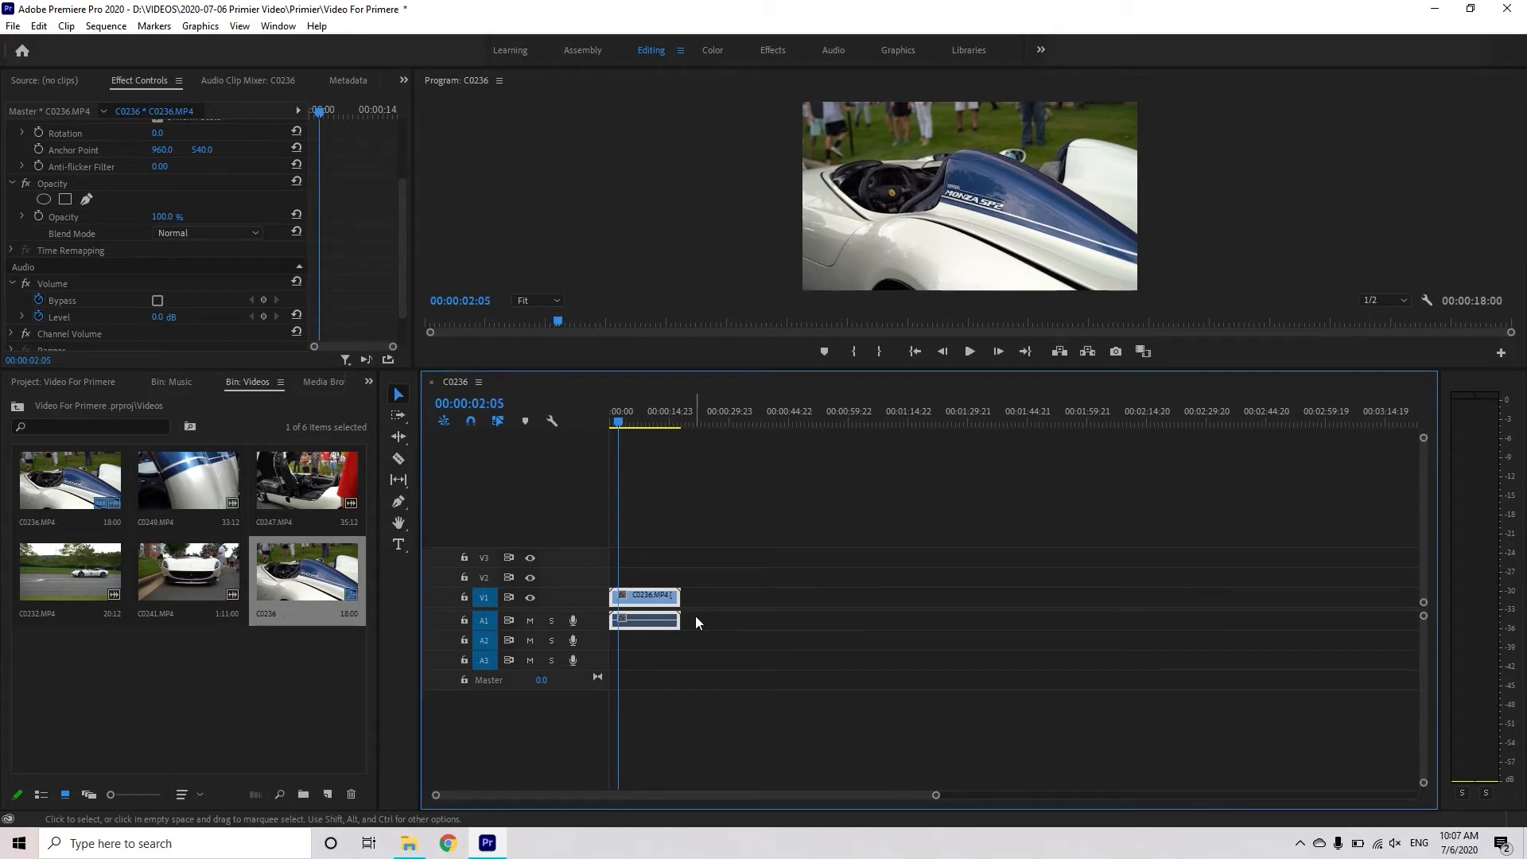
pyautogui.rightClick(643, 604)
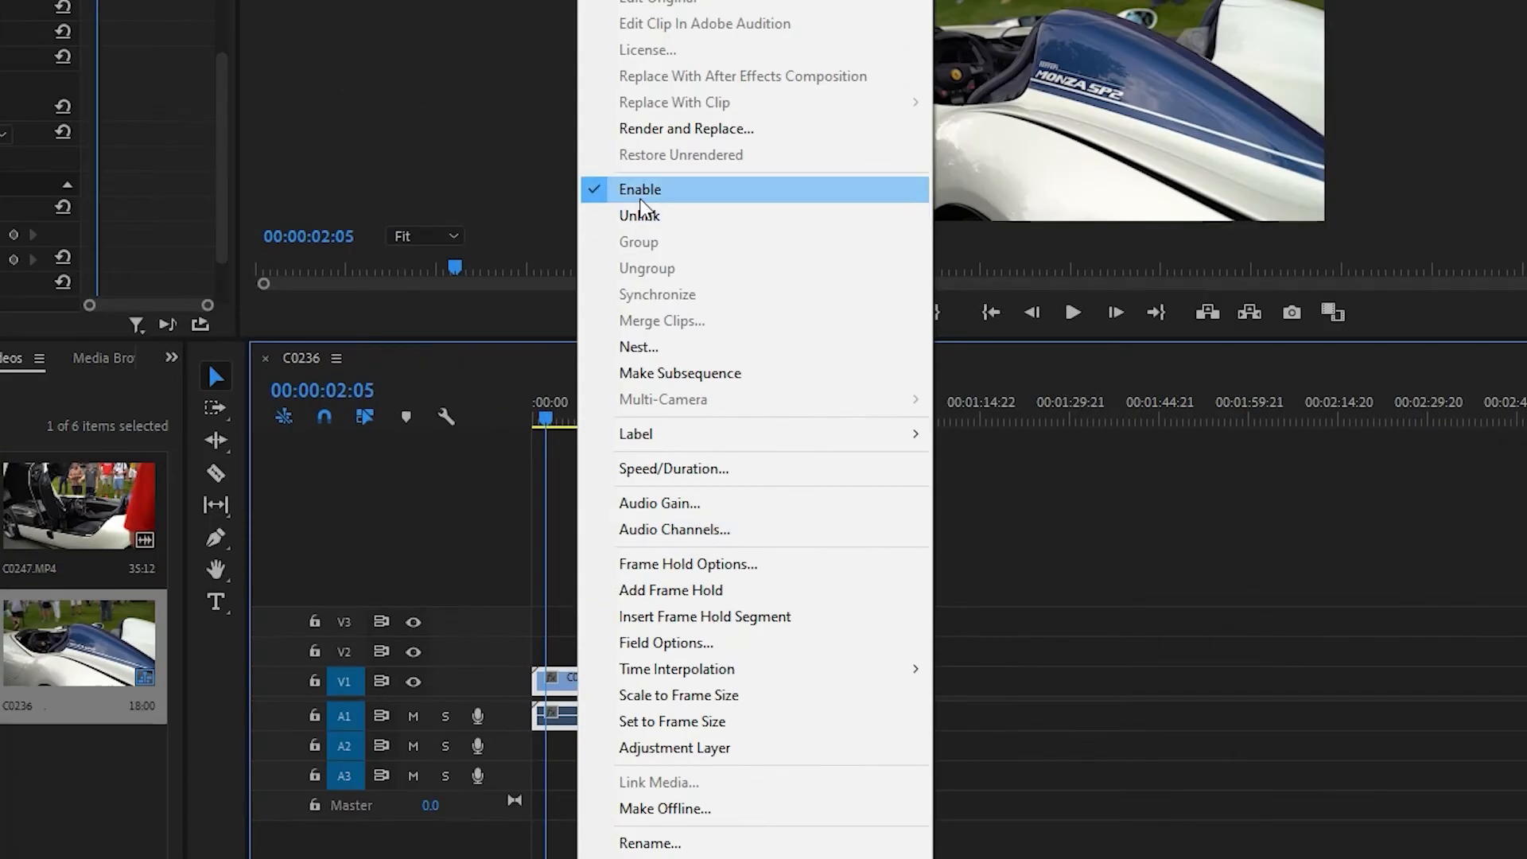
pyautogui.click(650, 222)
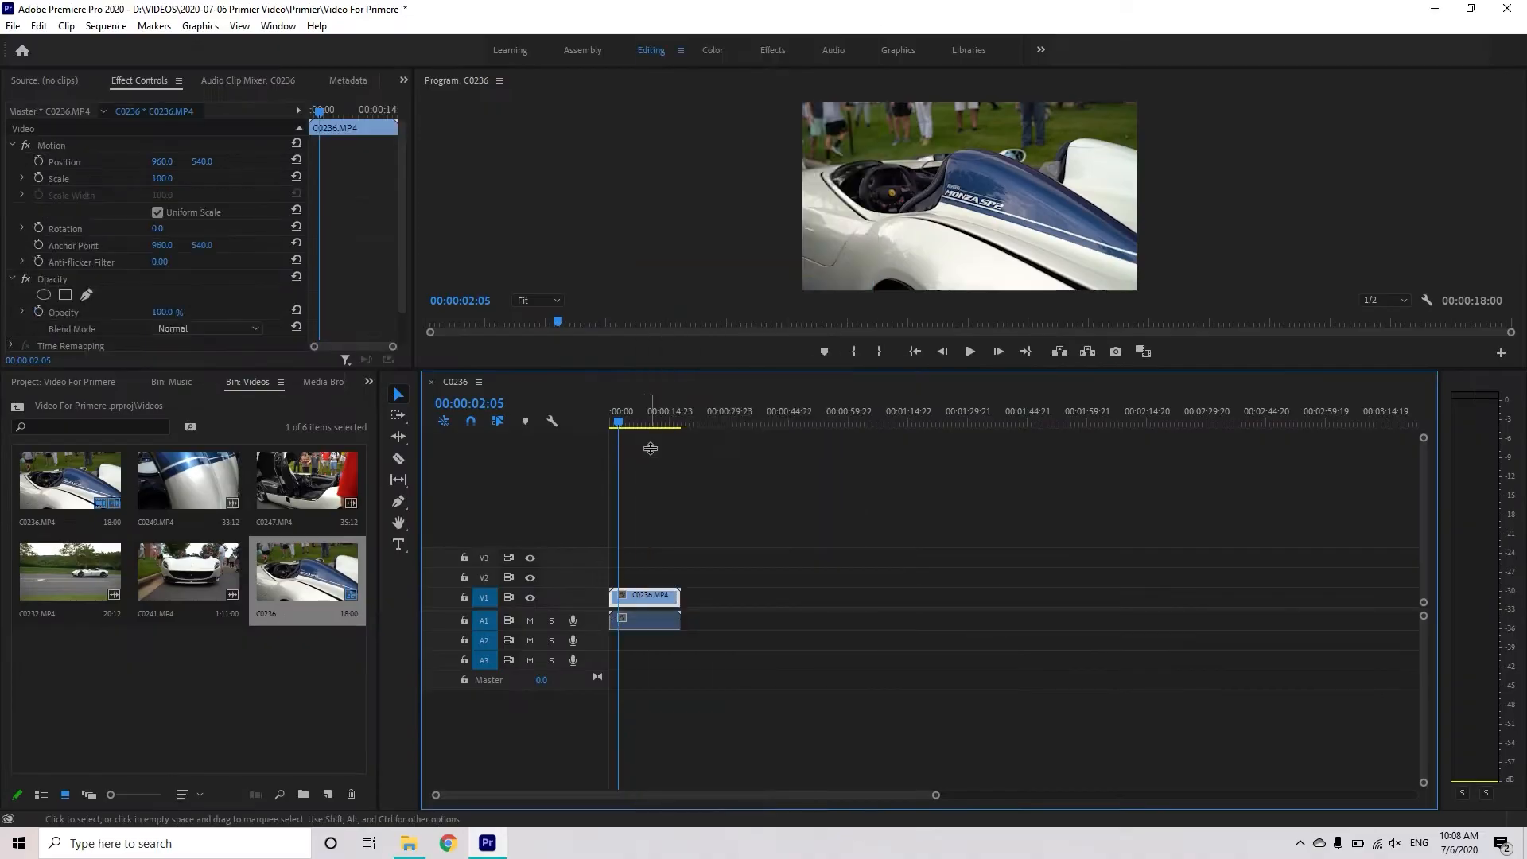
pyautogui.click(655, 625)
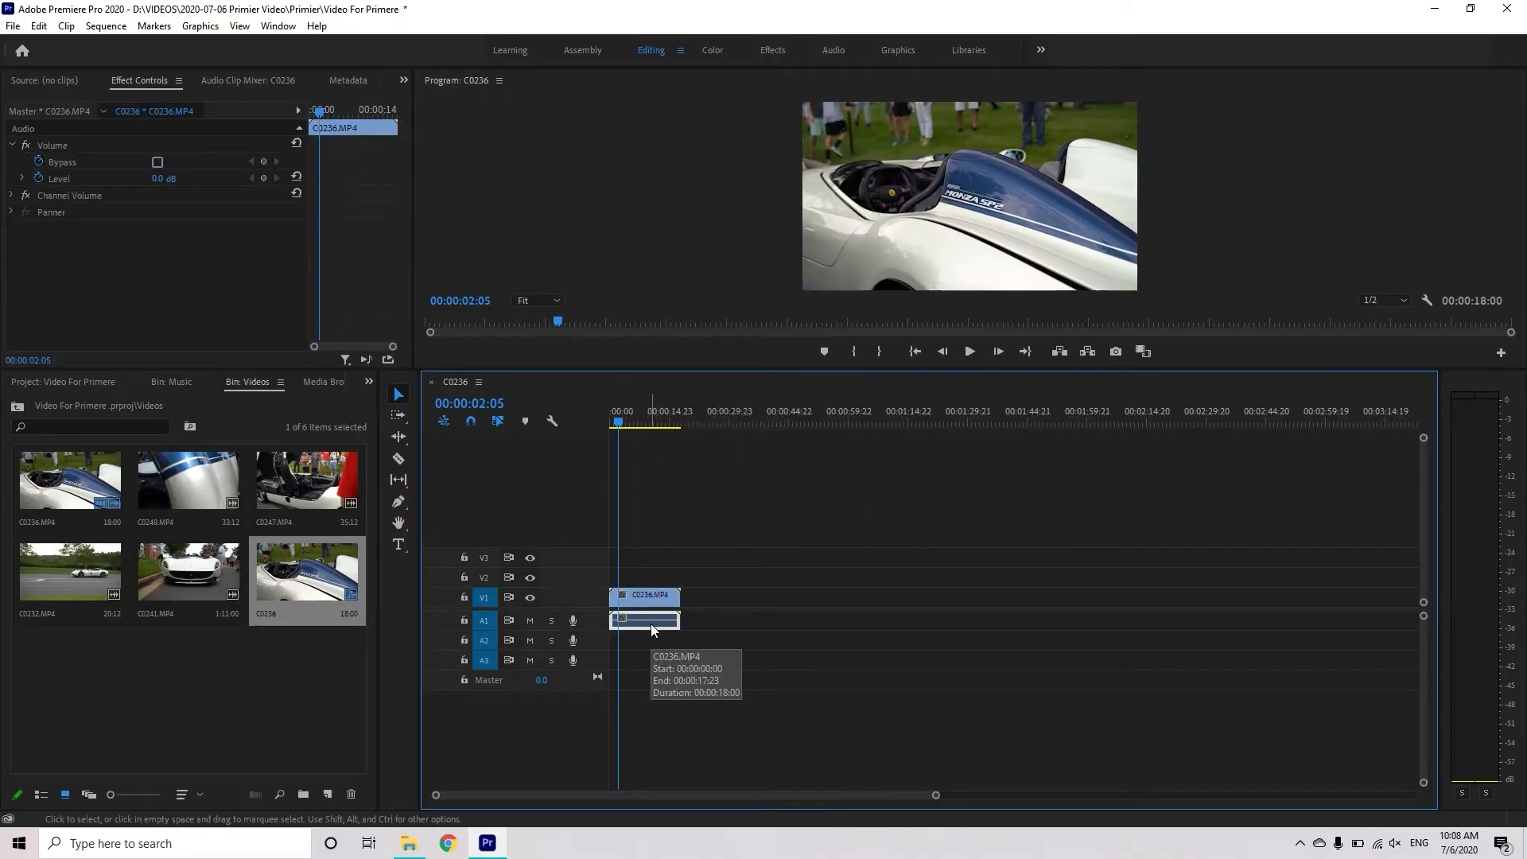
pyautogui.press('Delete')
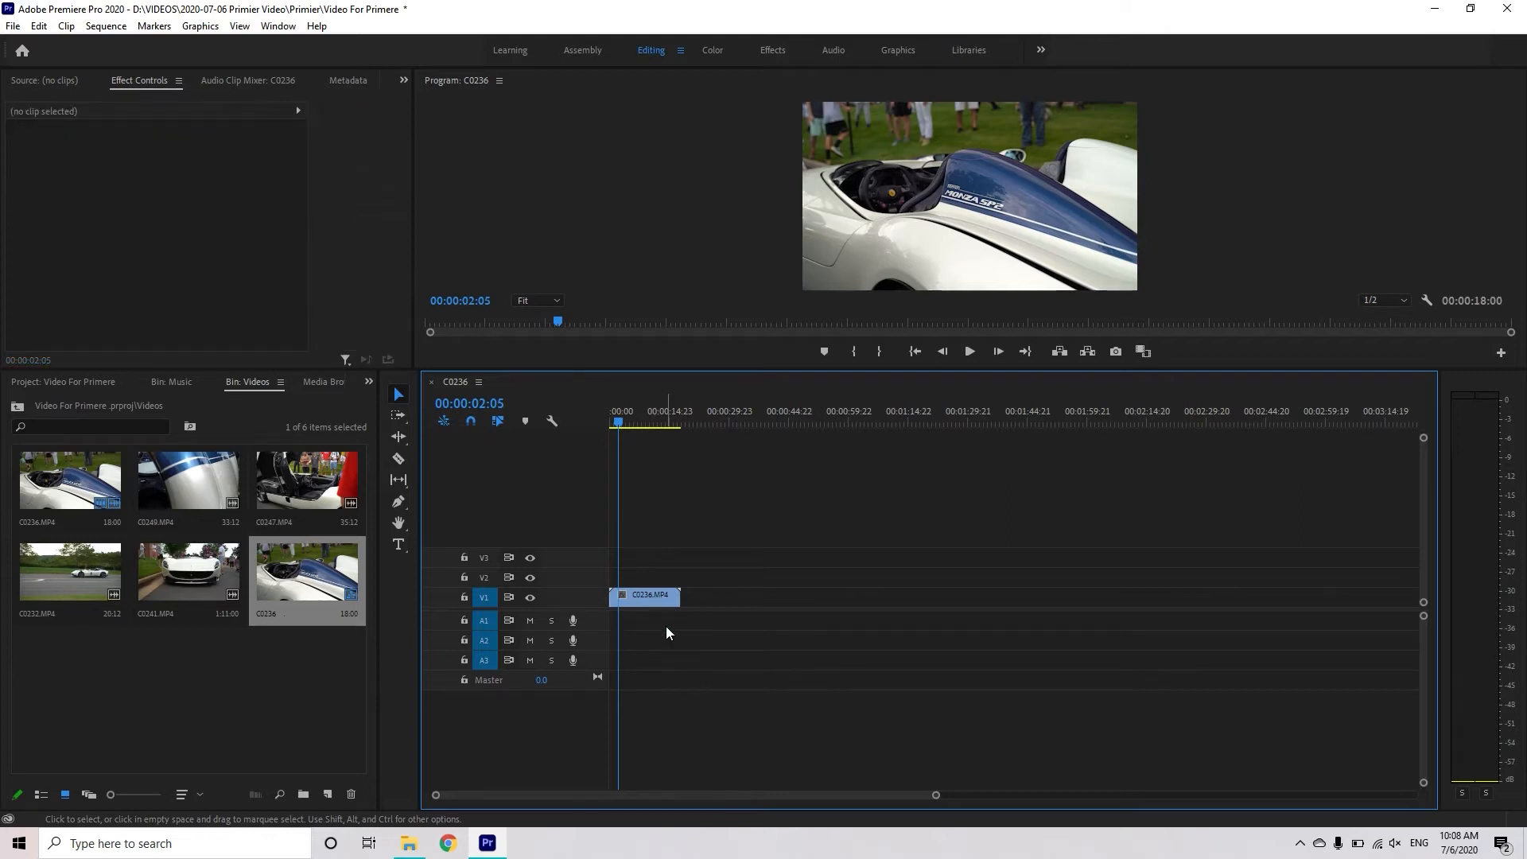
# Step: Play the sequence from its beginning to check the video-only clip
pyautogui.click(619, 419)
pyautogui.moveTo(619, 418); pyautogui.dragTo(608, 420)
pyautogui.press('space')
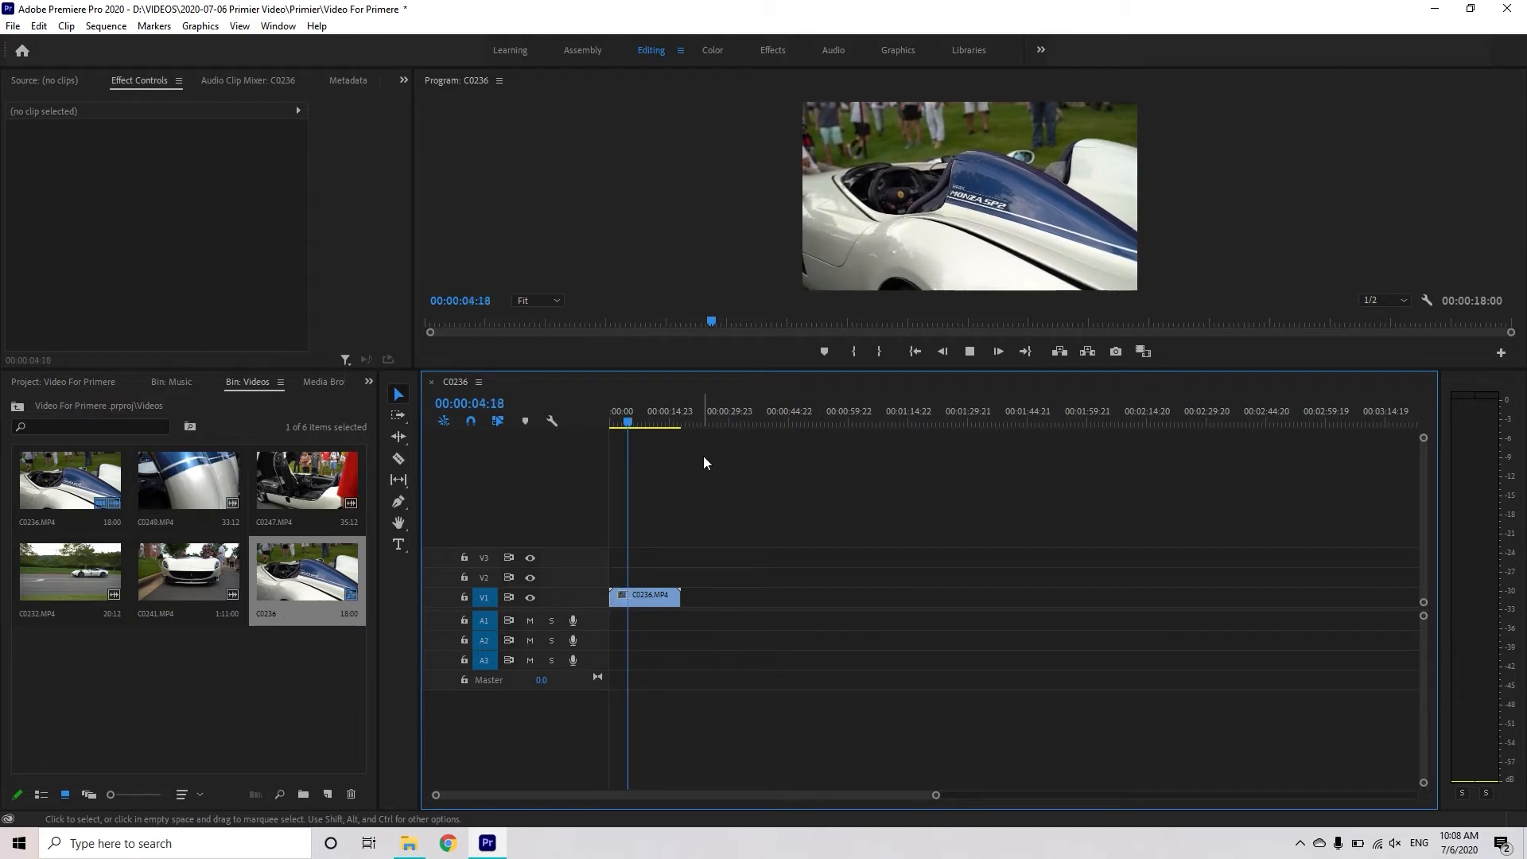
pyautogui.press('space')
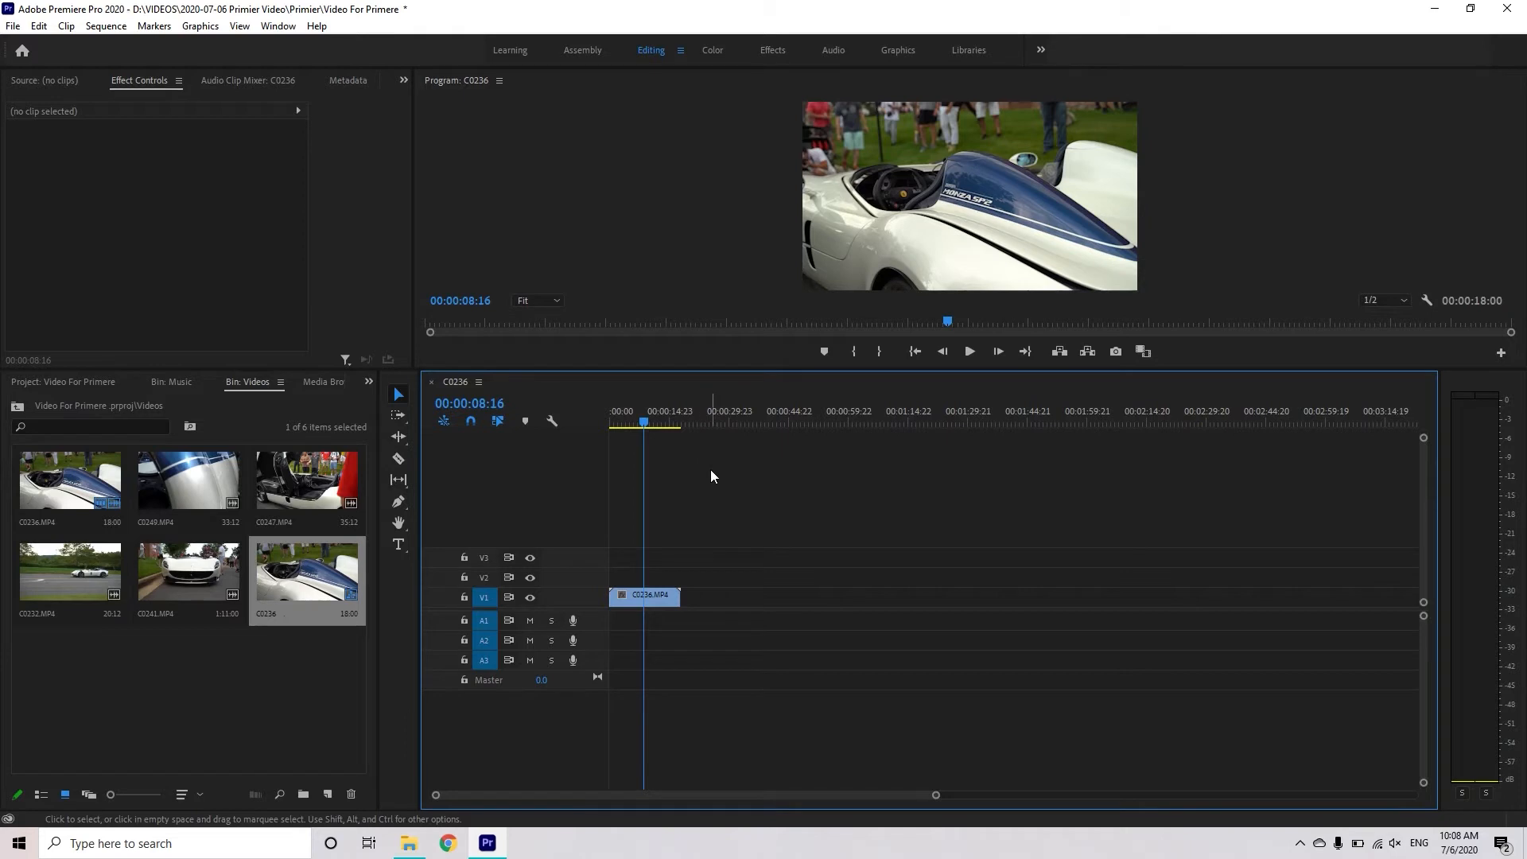
# Step: Split the C0236.MP4 clip on V1 at 00:00:03:05 and 00:00:07:22 with the Razor tool
pyautogui.moveTo(642, 420); pyautogui.dragTo(628, 427)
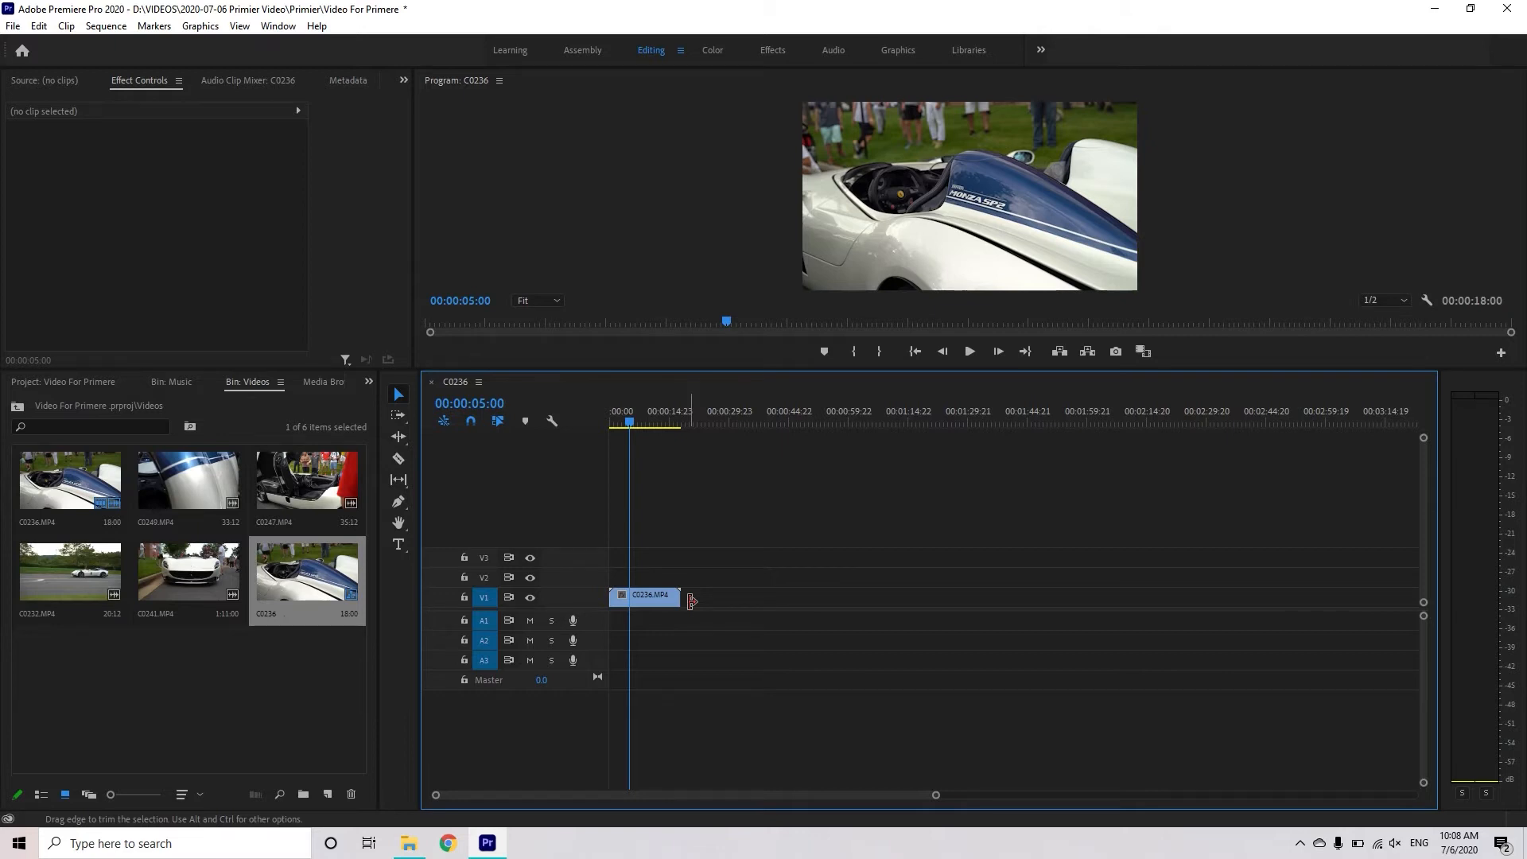
pyautogui.moveTo(624, 422)
pyautogui.mouseDown()
pyautogui.moveTo(660, 422)
pyautogui.moveTo(633, 422)
pyautogui.mouseUp()
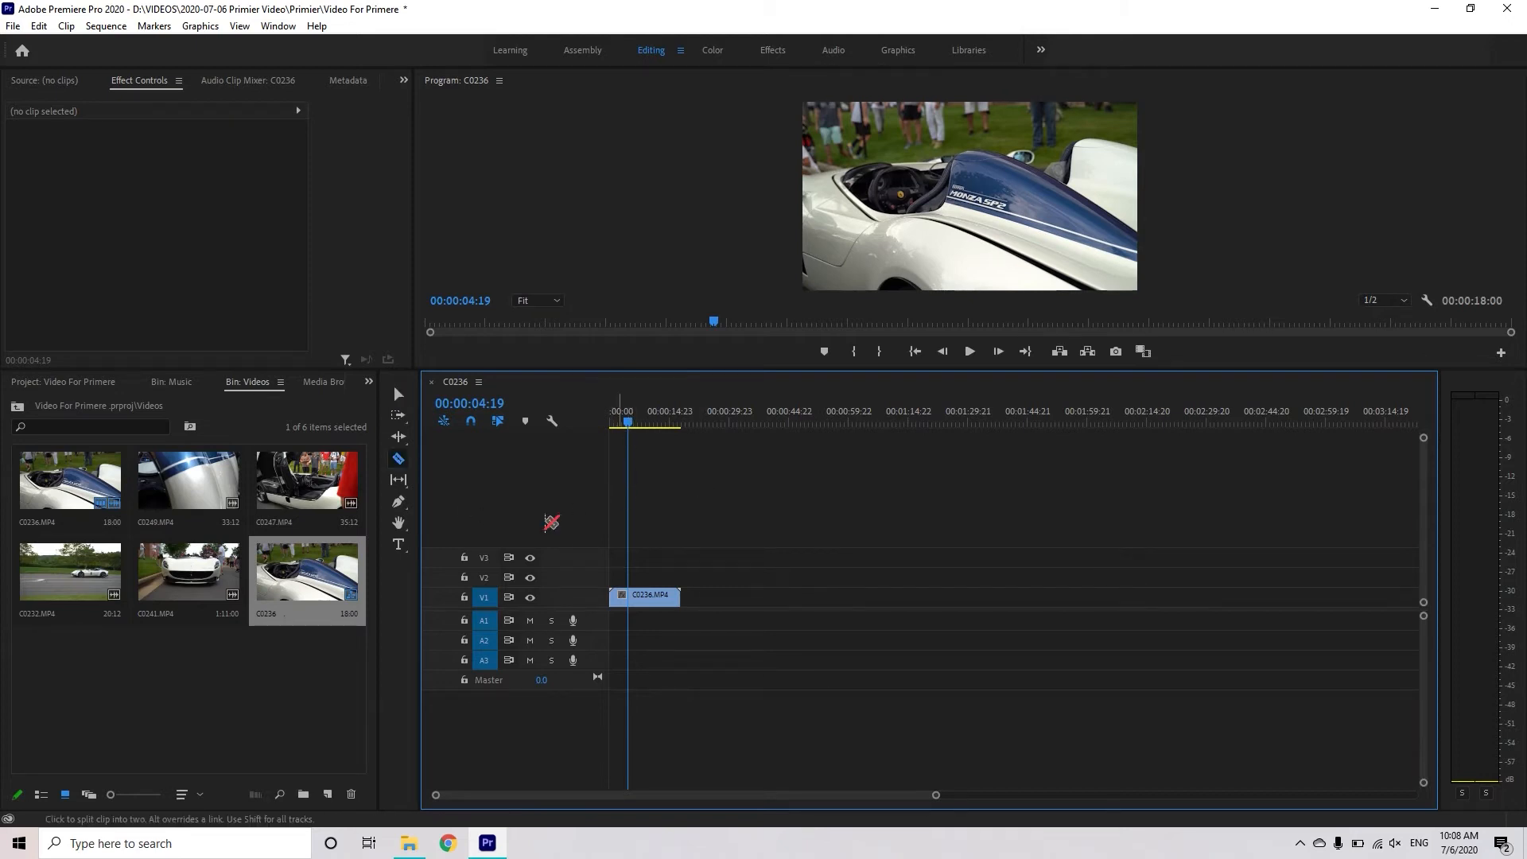
pyautogui.click(400, 460)
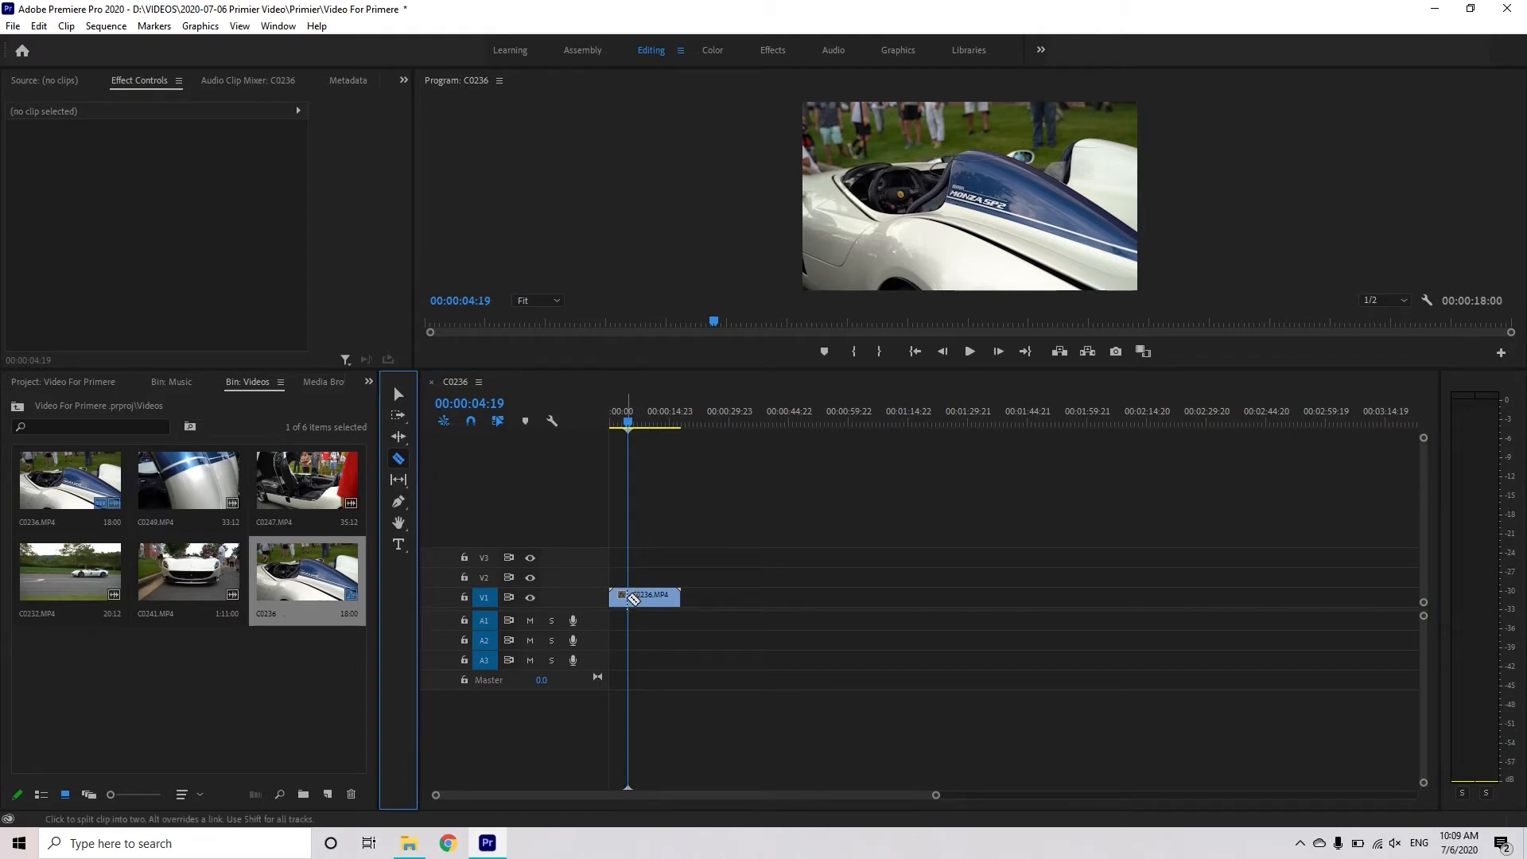
pyautogui.moveTo(628, 424); pyautogui.dragTo(622, 427)
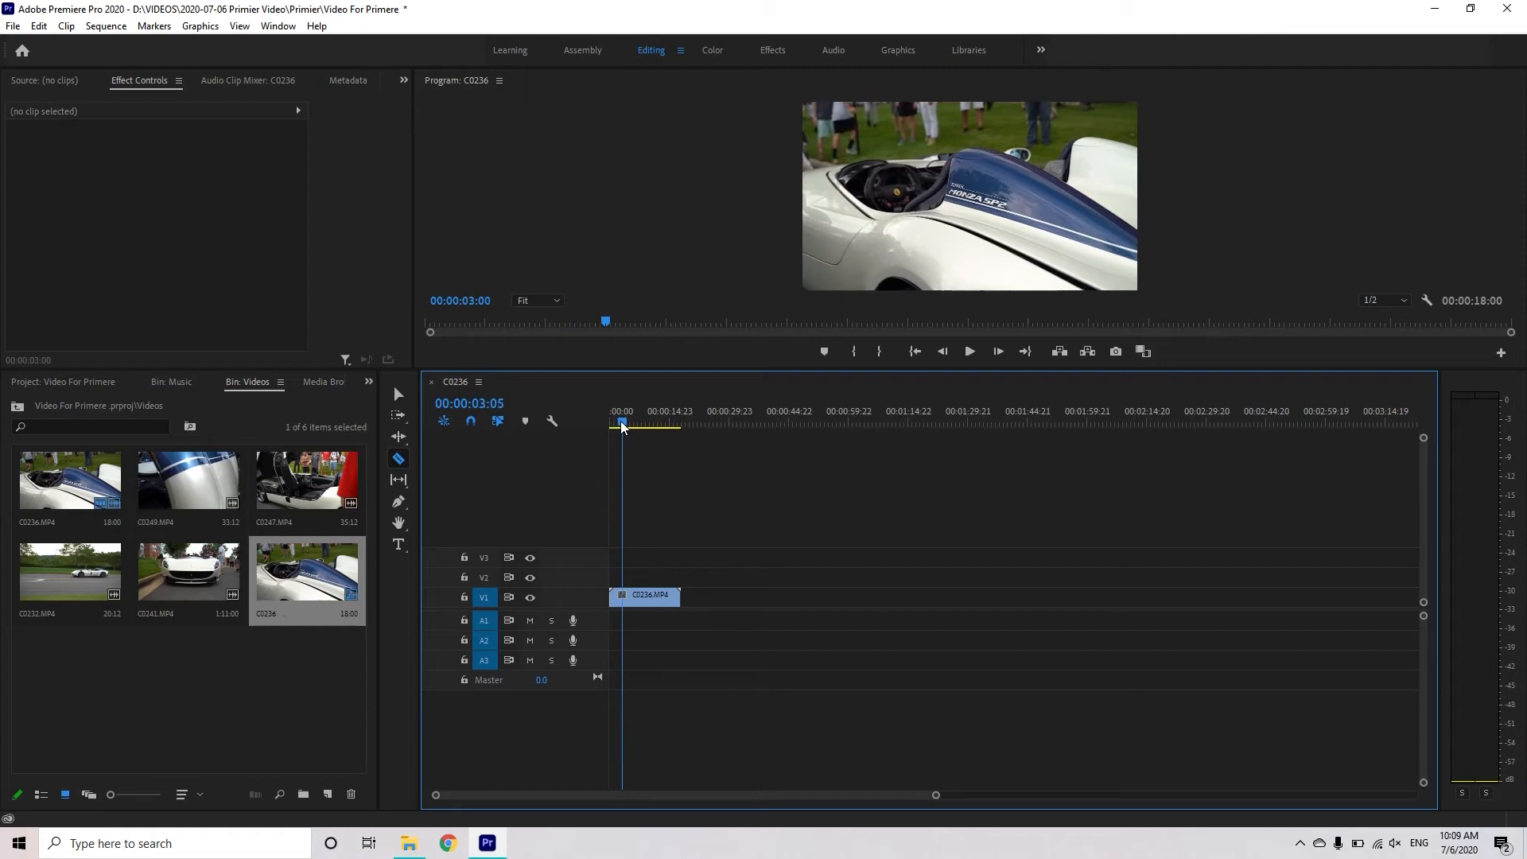
pyautogui.press('space')
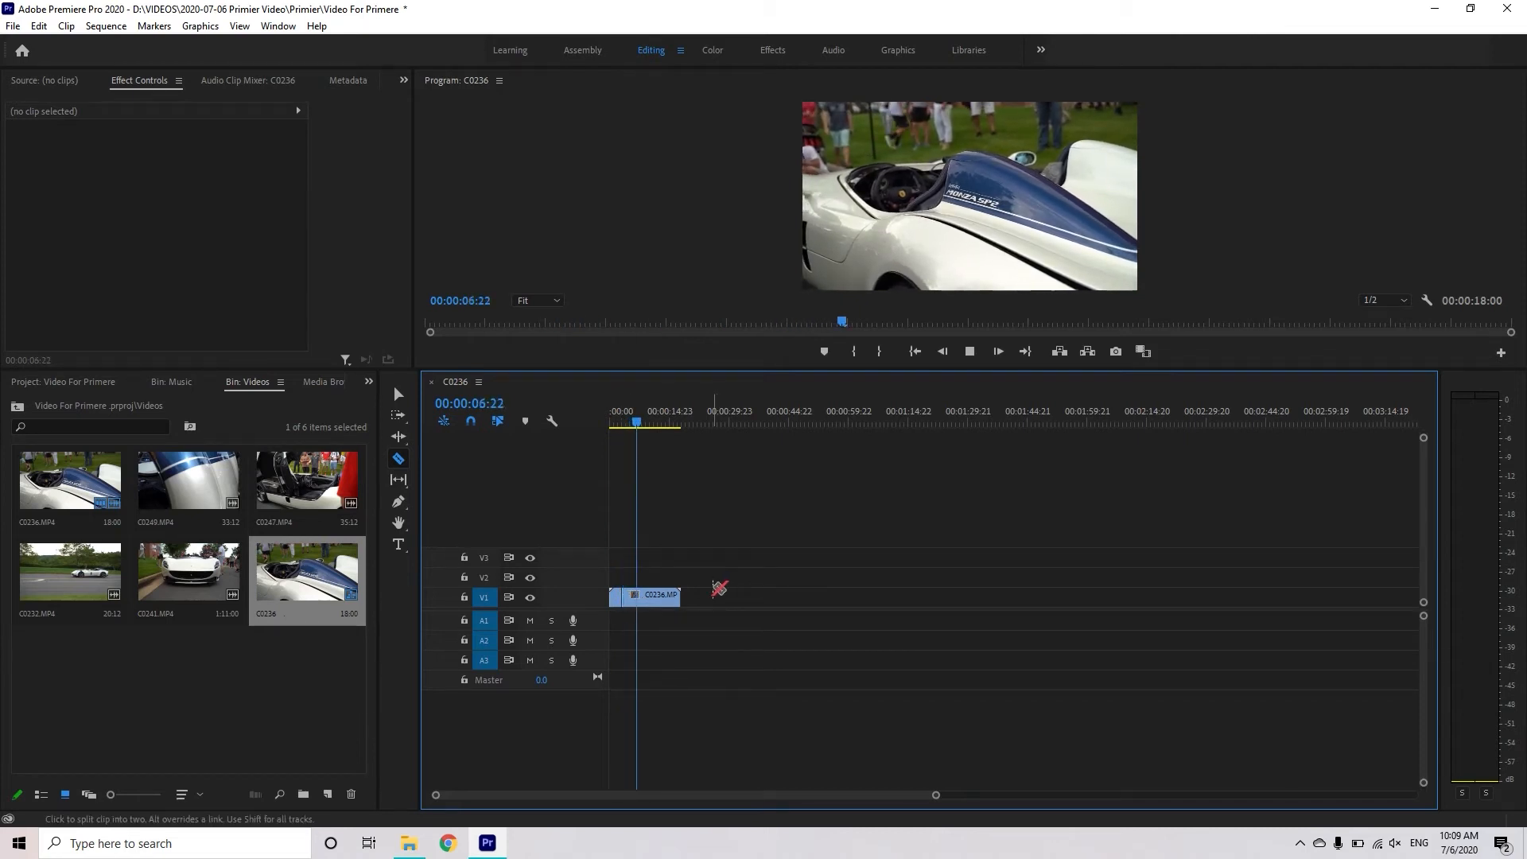
pyautogui.press('space')
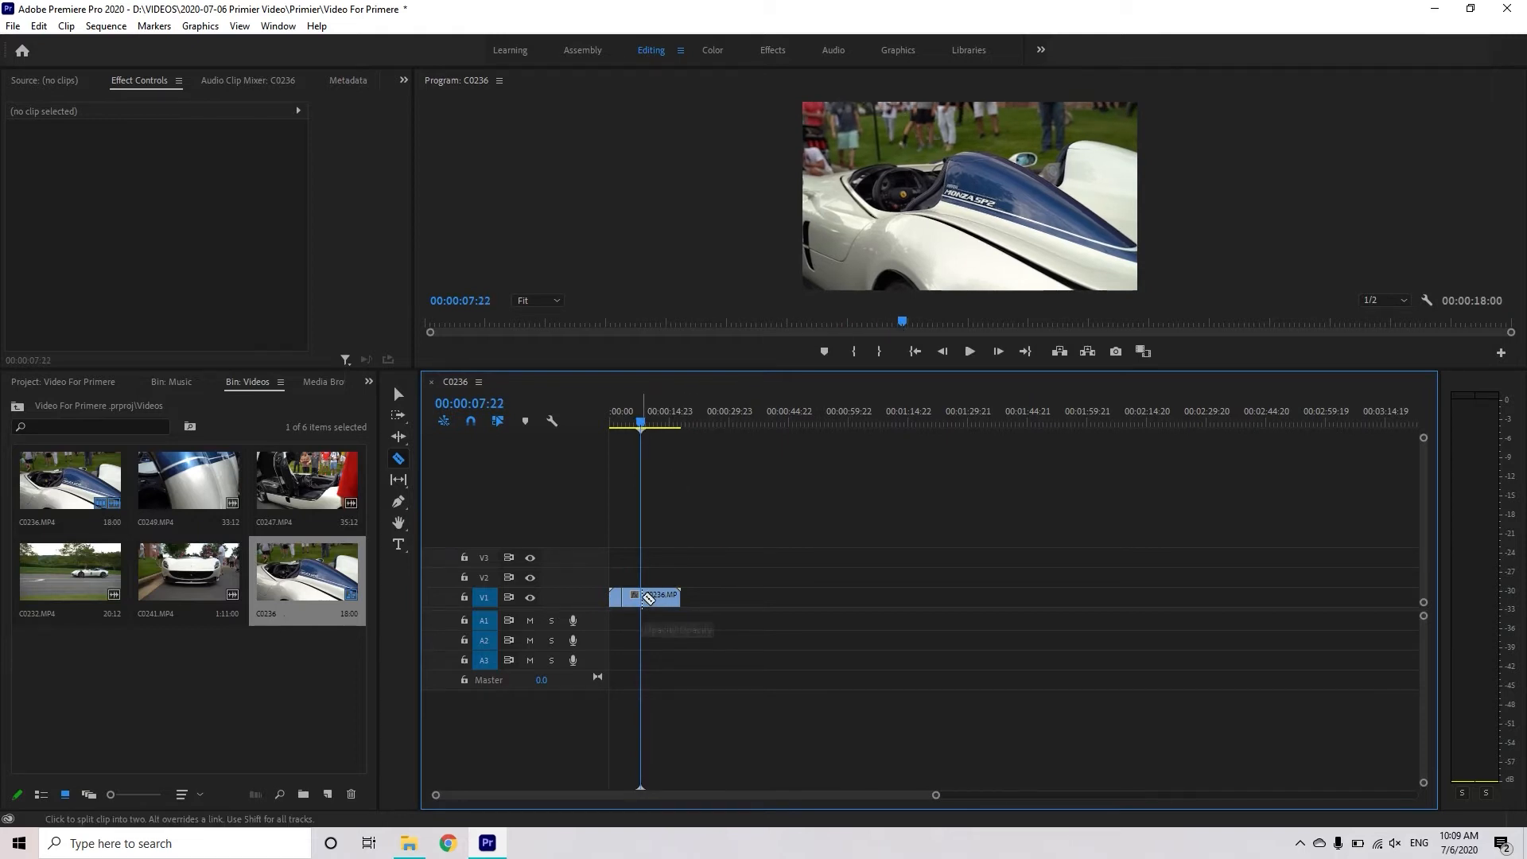
pyautogui.click(646, 598)
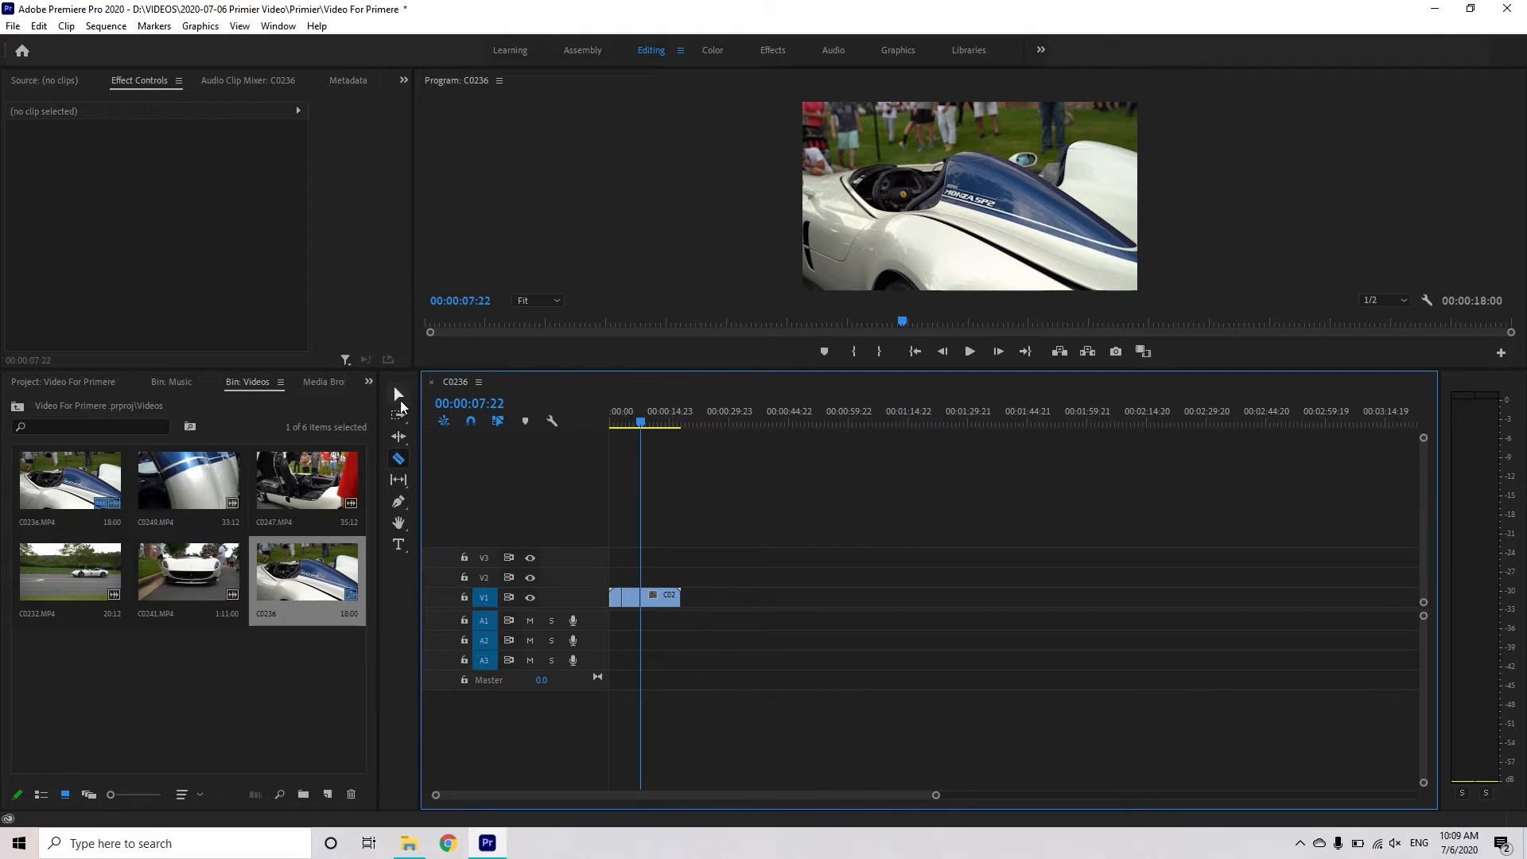
# Step: Remove the first and last pieces of C0236.MP4 from V1, keeping the middle segment, and play it
pyautogui.click(399, 393)
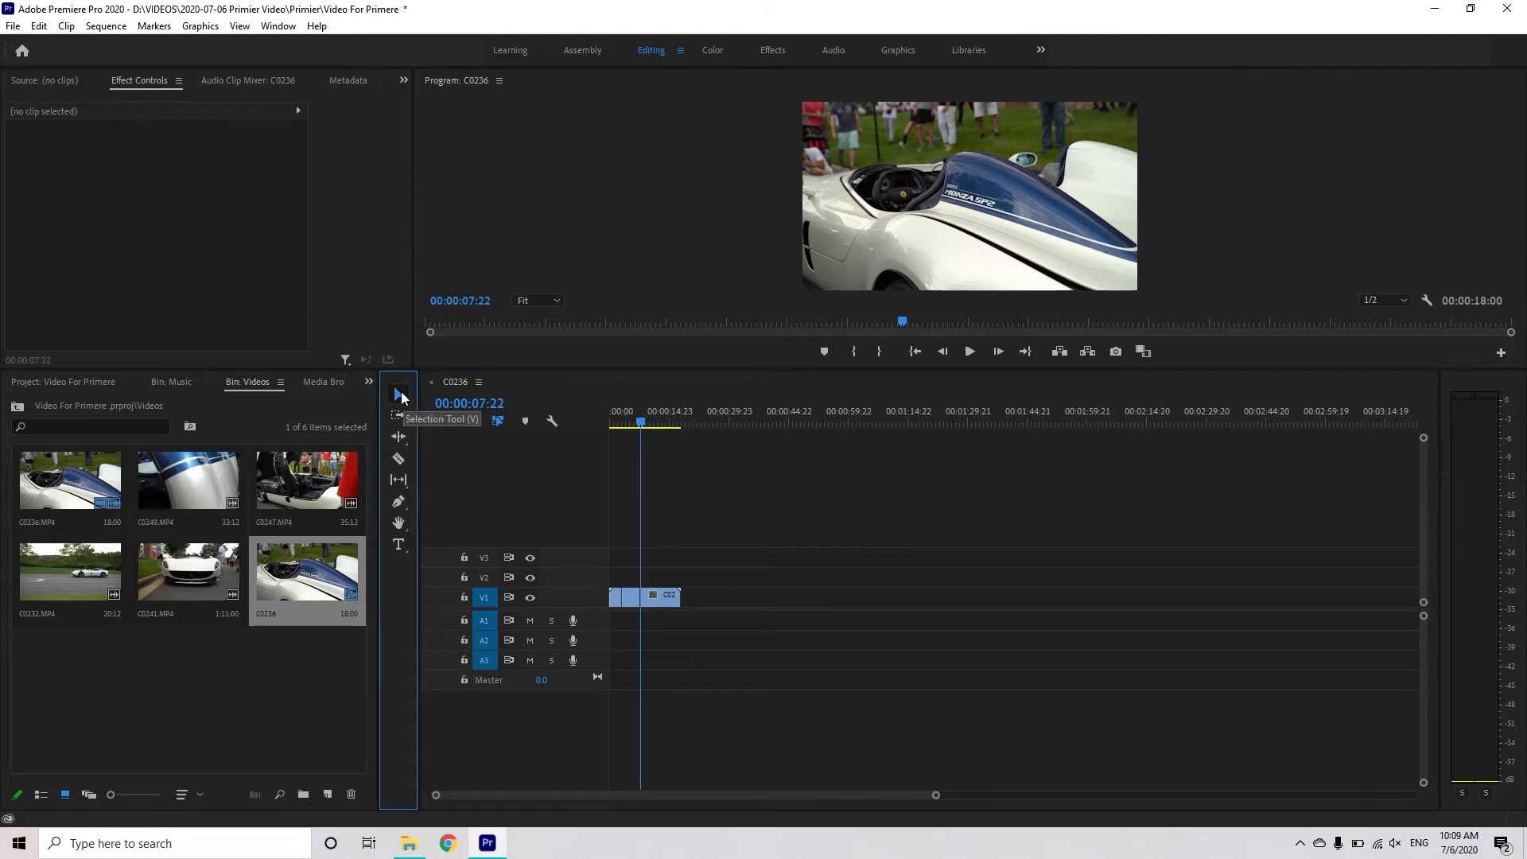
pyautogui.moveTo(673, 600); pyautogui.dragTo(621, 597)
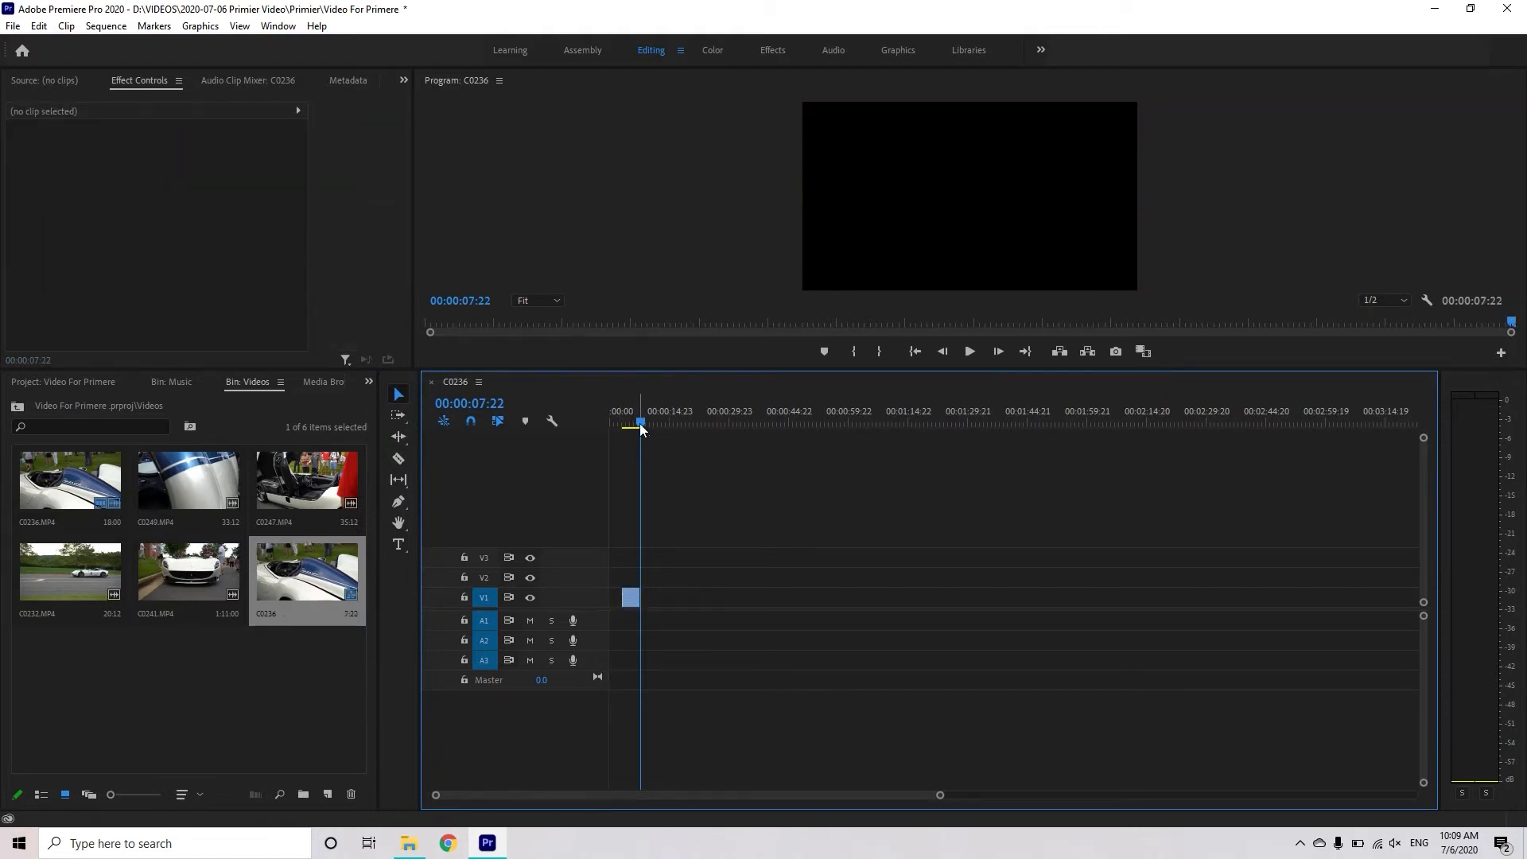
pyautogui.moveTo(642, 428); pyautogui.dragTo(618, 417)
pyautogui.press('space')
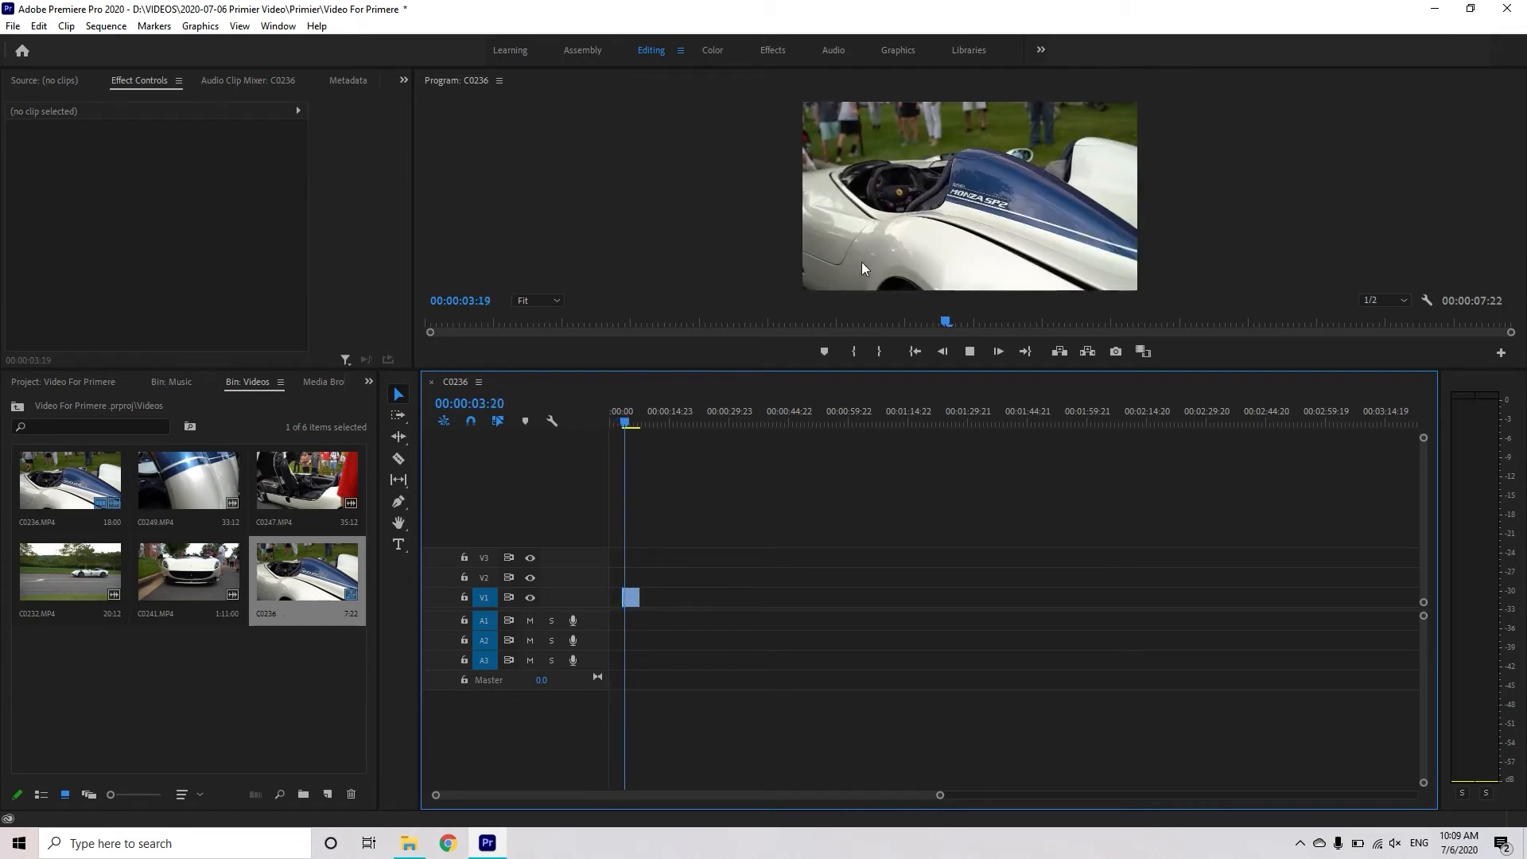
pyautogui.press('space')
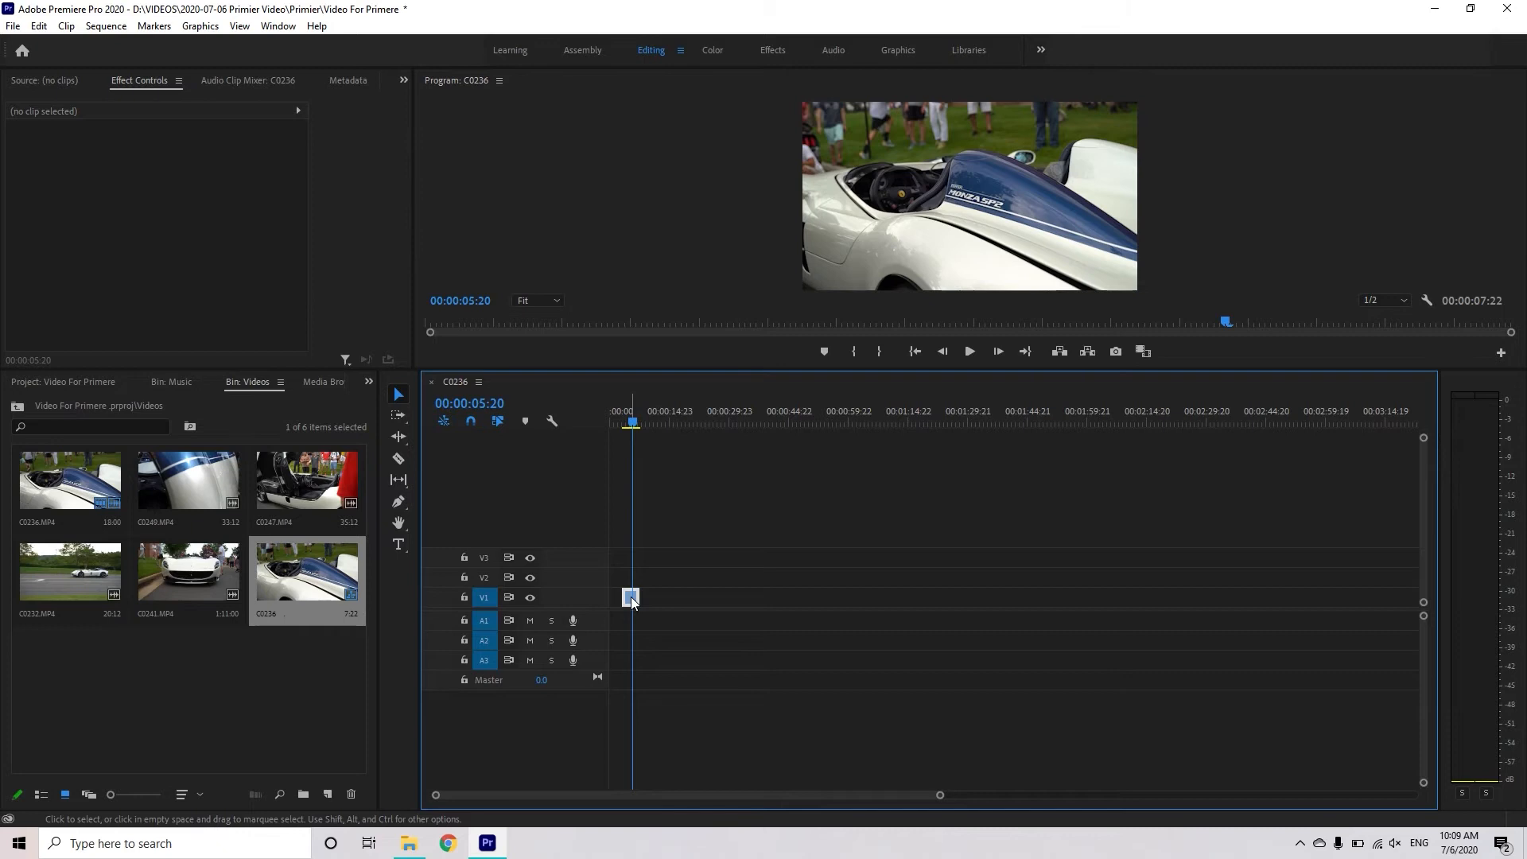
# Step: Move the remaining C0236.MP4 segment on V1 to the beginning of the sequence and play it
pyautogui.click(630, 598)
pyautogui.moveTo(636, 602)
pyautogui.mouseDown()
pyautogui.moveTo(858, 580)
pyautogui.moveTo(662, 609)
pyautogui.moveTo(658, 581)
pyautogui.moveTo(903, 561)
pyautogui.moveTo(672, 601)
pyautogui.moveTo(1038, 590)
pyautogui.moveTo(723, 630)
pyautogui.moveTo(698, 598)
pyautogui.moveTo(621, 606)
pyautogui.mouseUp()
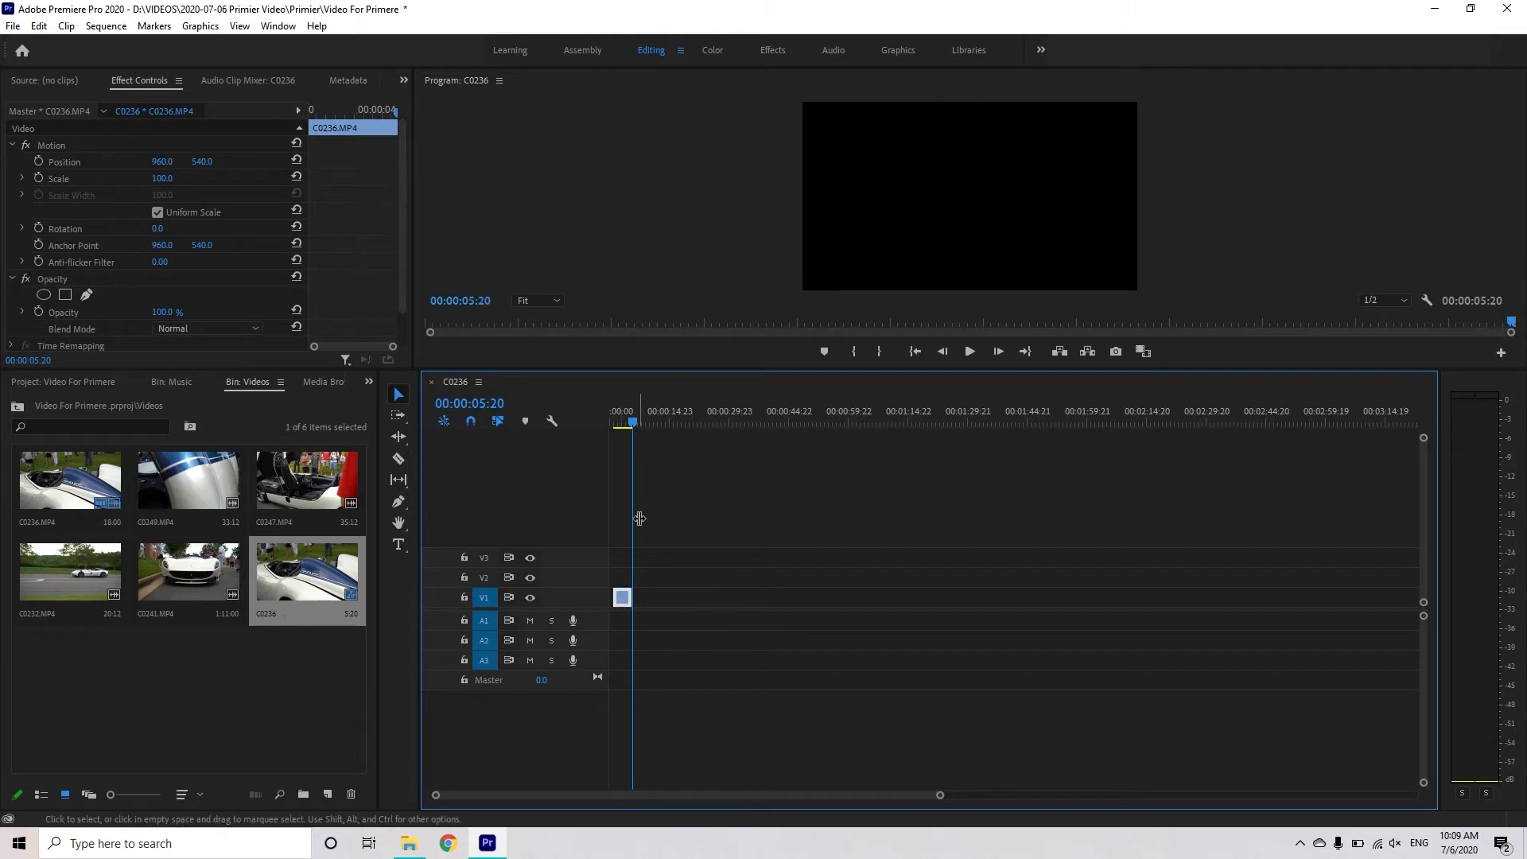
pyautogui.moveTo(627, 422); pyautogui.dragTo(609, 422)
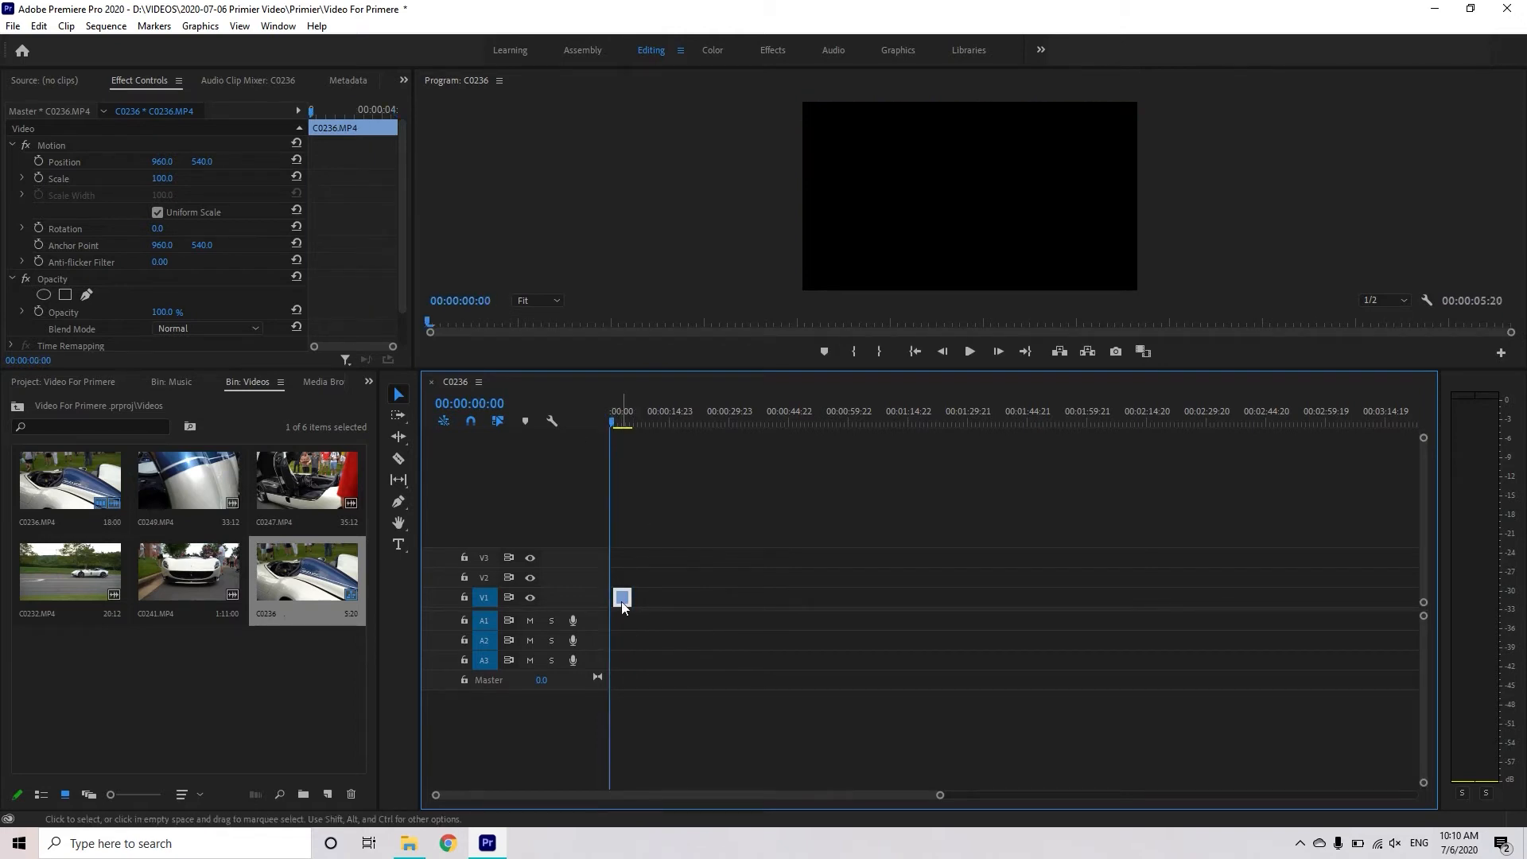
pyautogui.press('space')
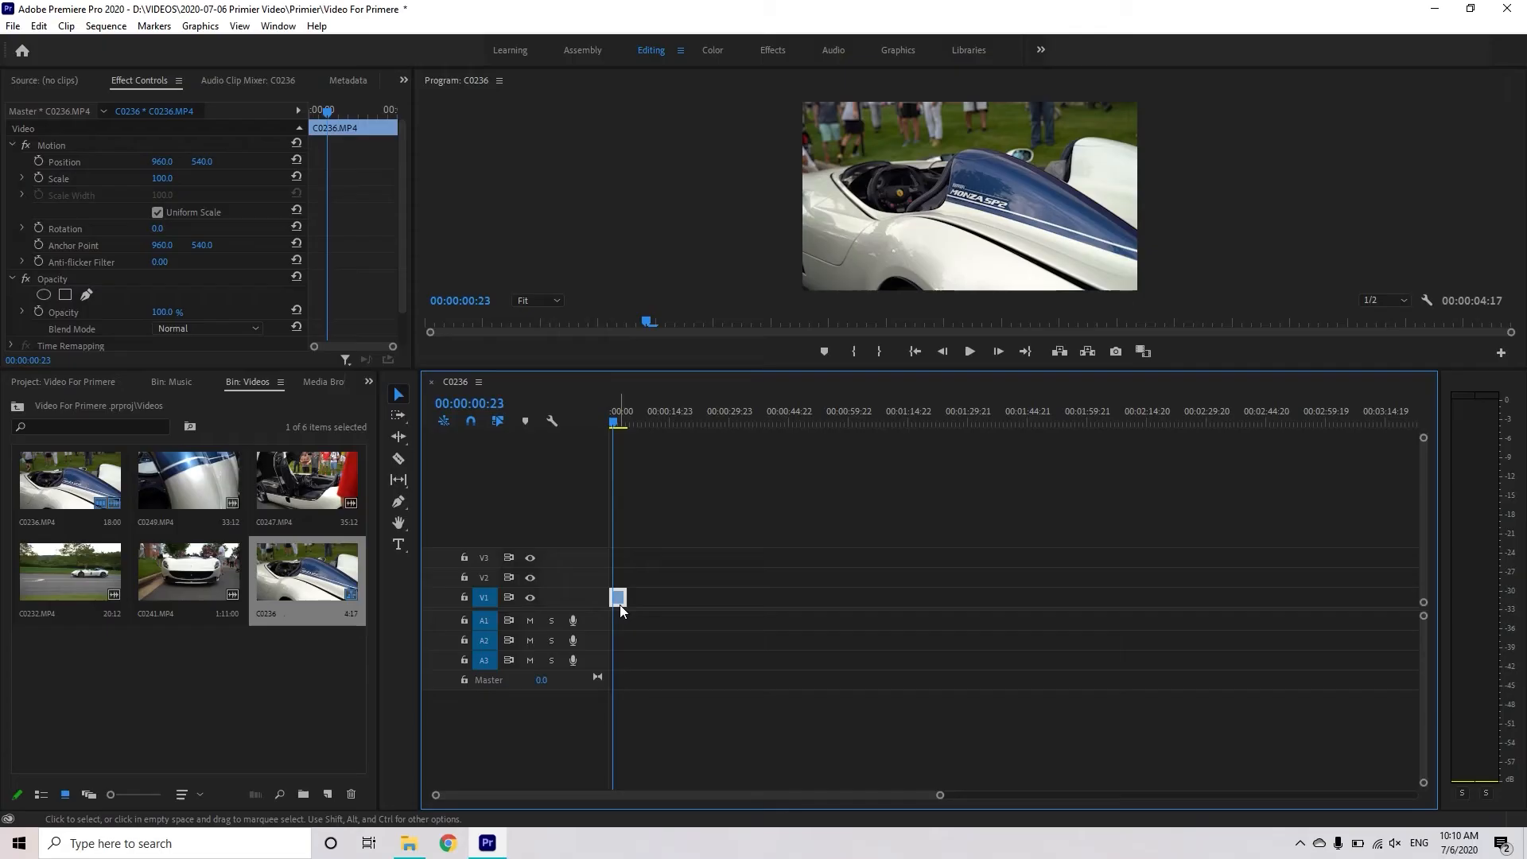
# Step: Delete the remaining segment from V1, and open C0236.MP4 from the Videos bin in the Source monitor to skim through it
pyautogui.press('Delete')
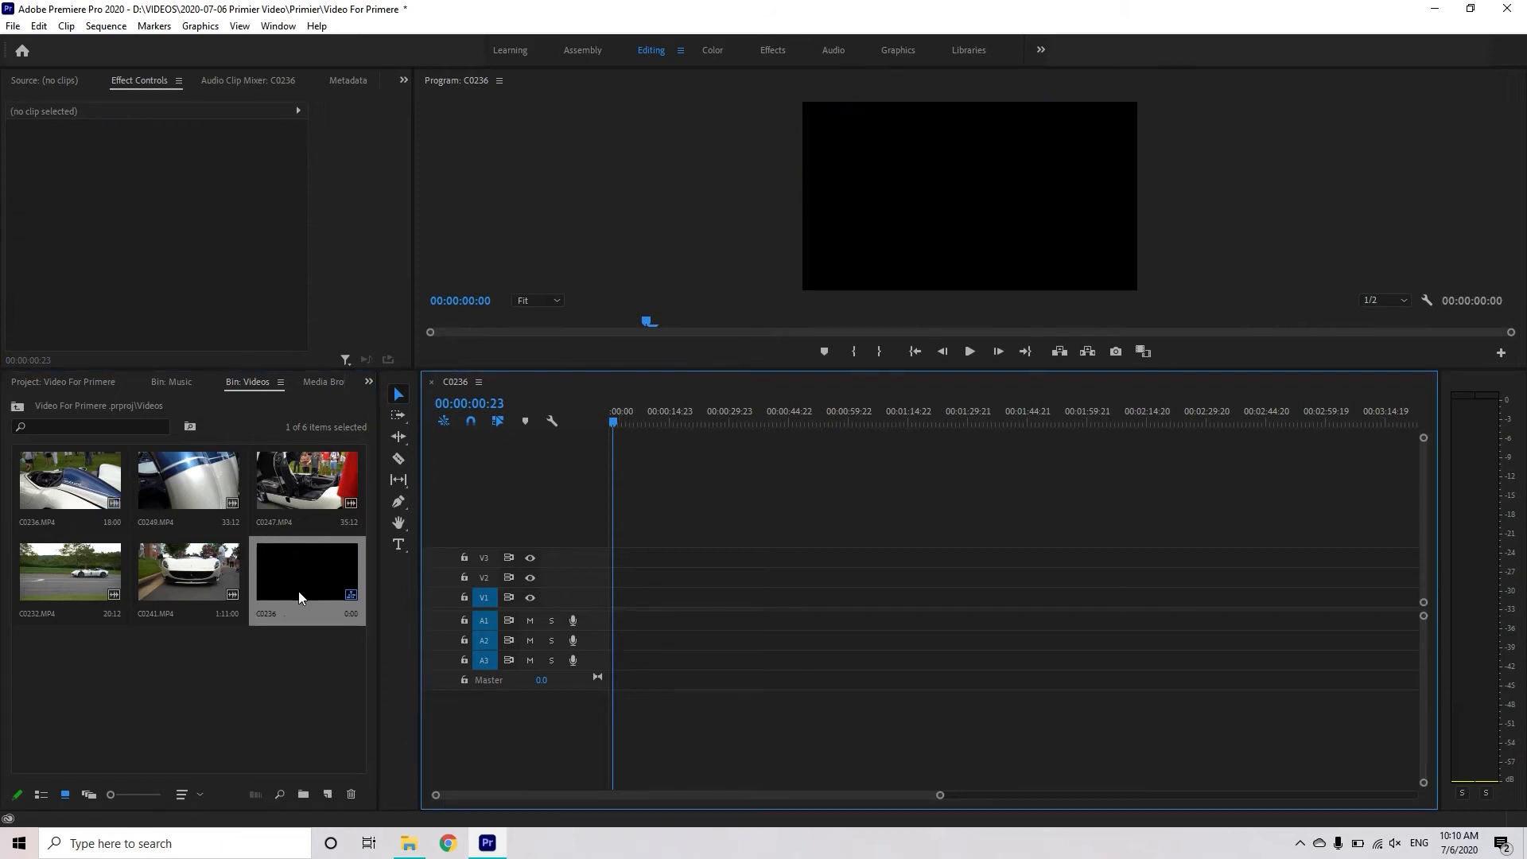
pyautogui.doubleClick(70, 481)
pyautogui.moveTo(101, 334); pyautogui.dragTo(175, 330)
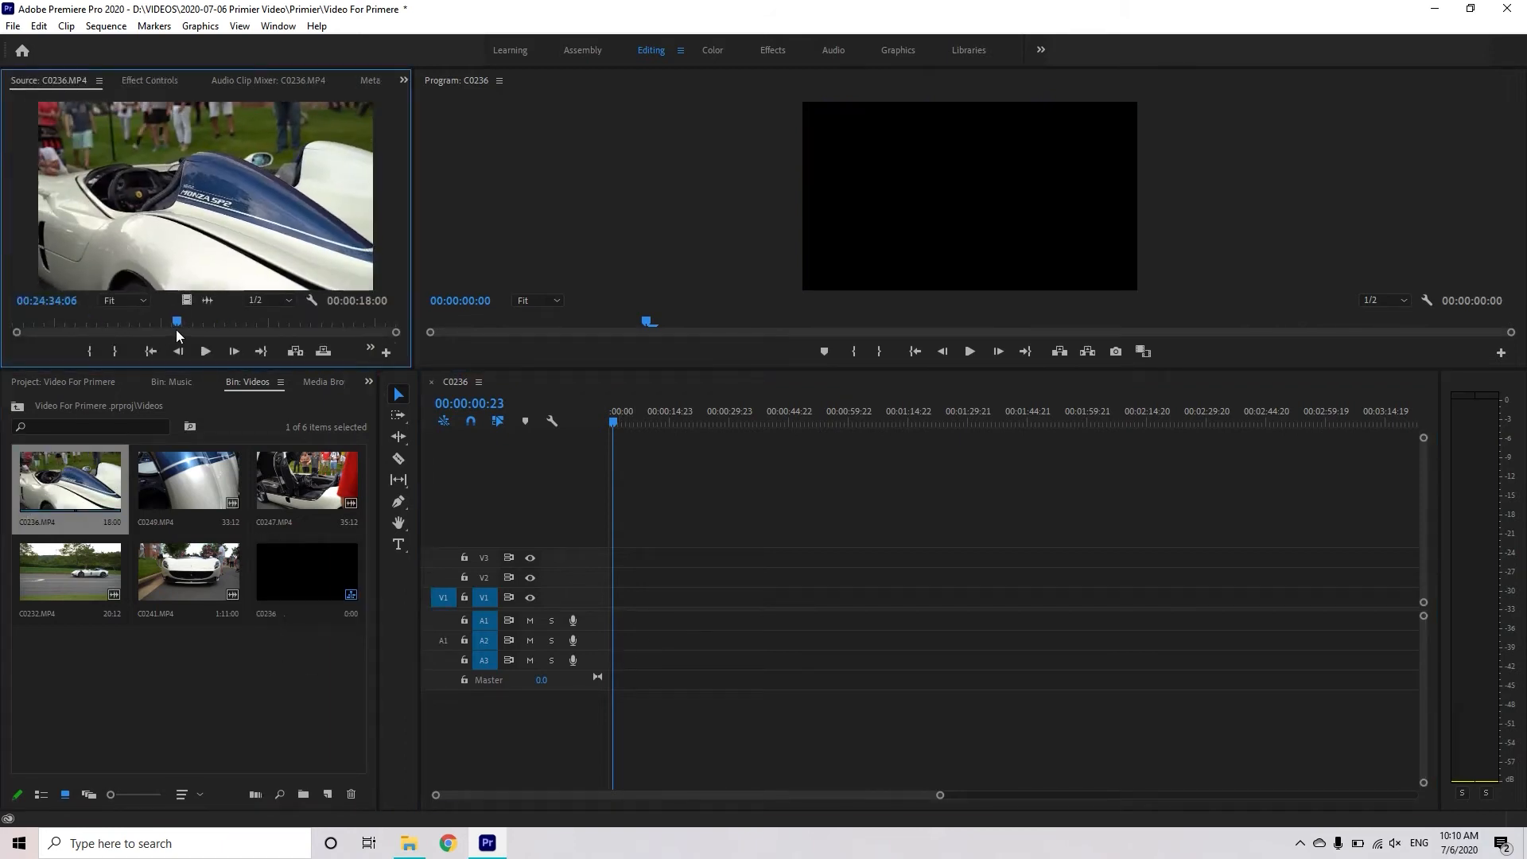
pyautogui.click(106, 510)
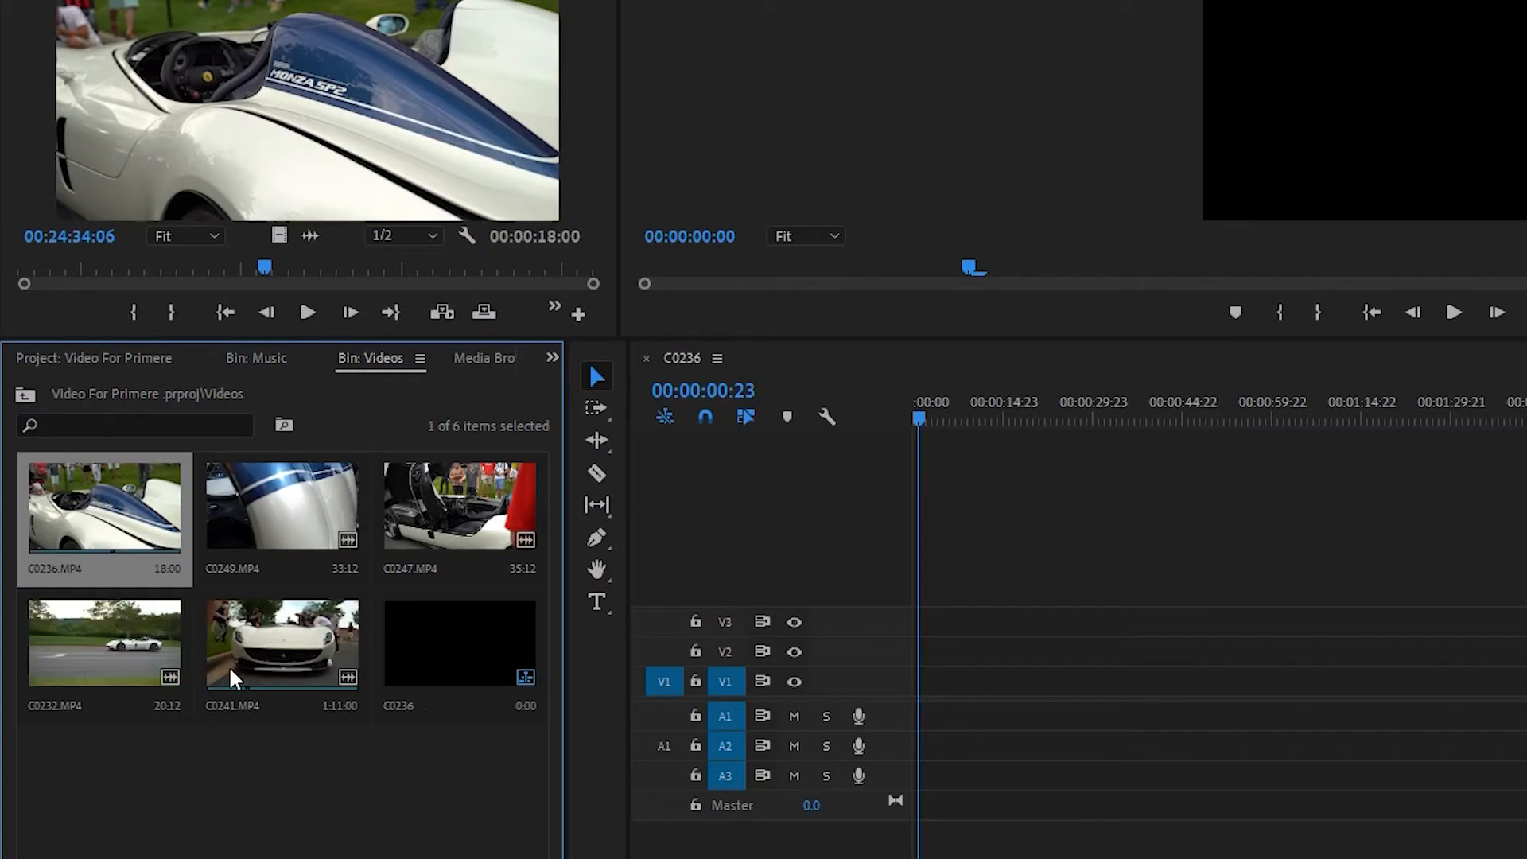
# Step: Open C0232.MP4 in the Source monitor, and play and scrub through its opening seconds to examine the shot of the passing car
pyautogui.doubleClick(71, 700)
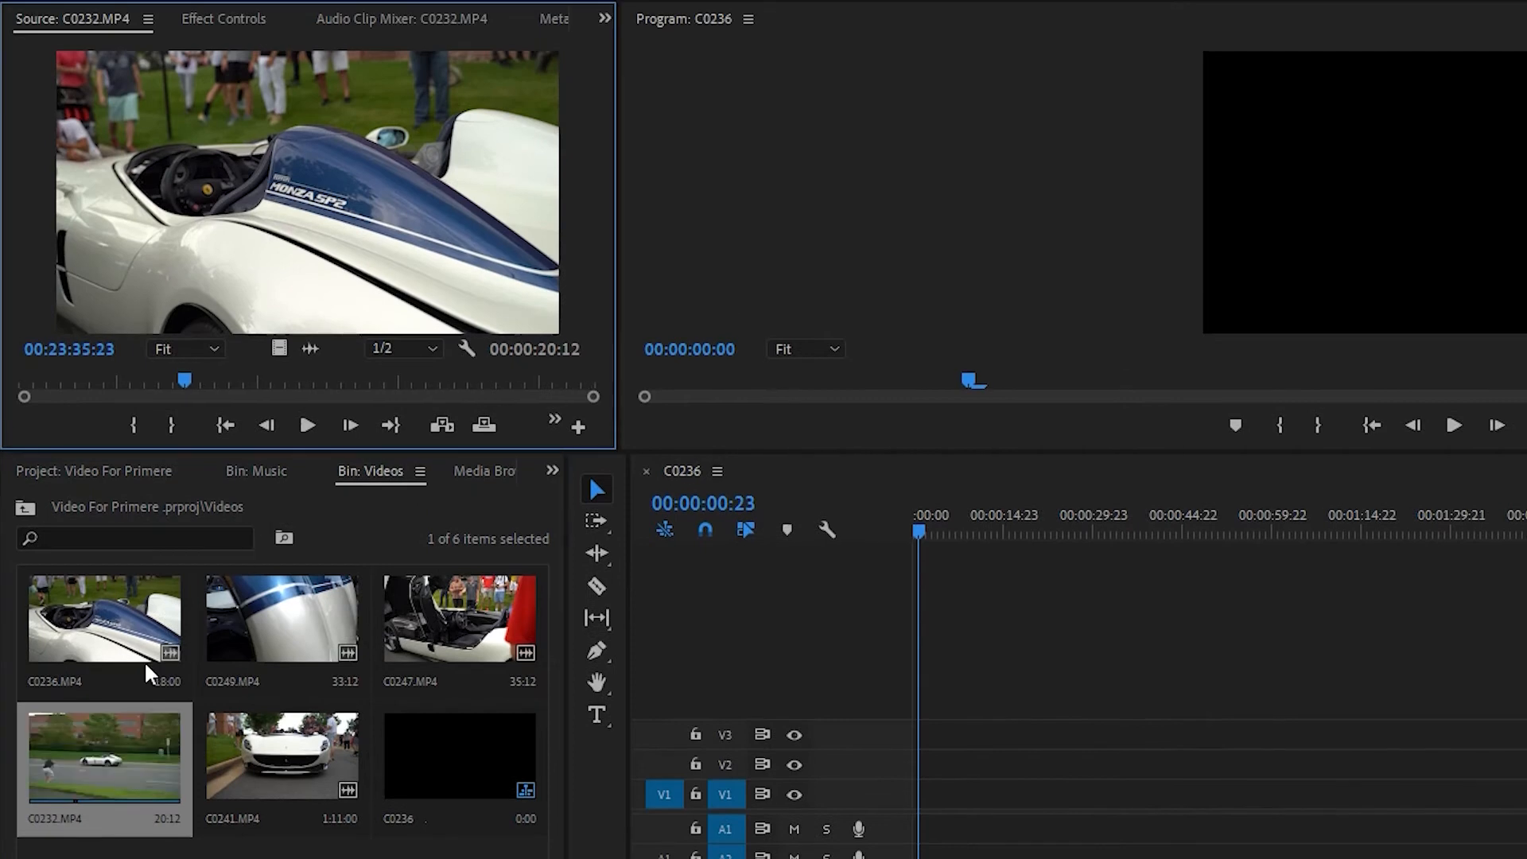
pyautogui.moveTo(191, 380); pyautogui.dragTo(60, 382)
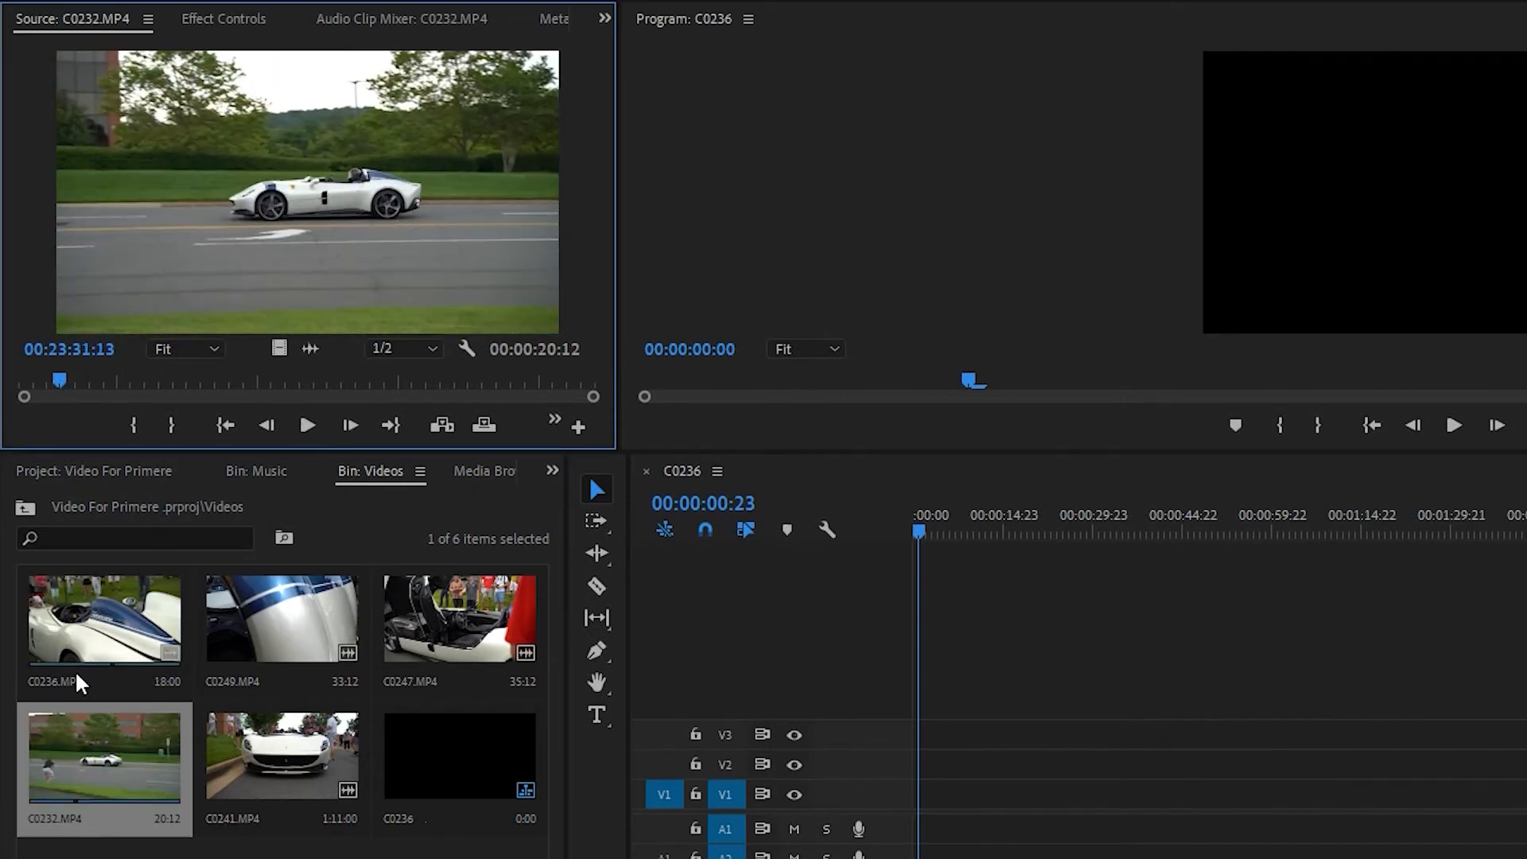
pyautogui.click(307, 425)
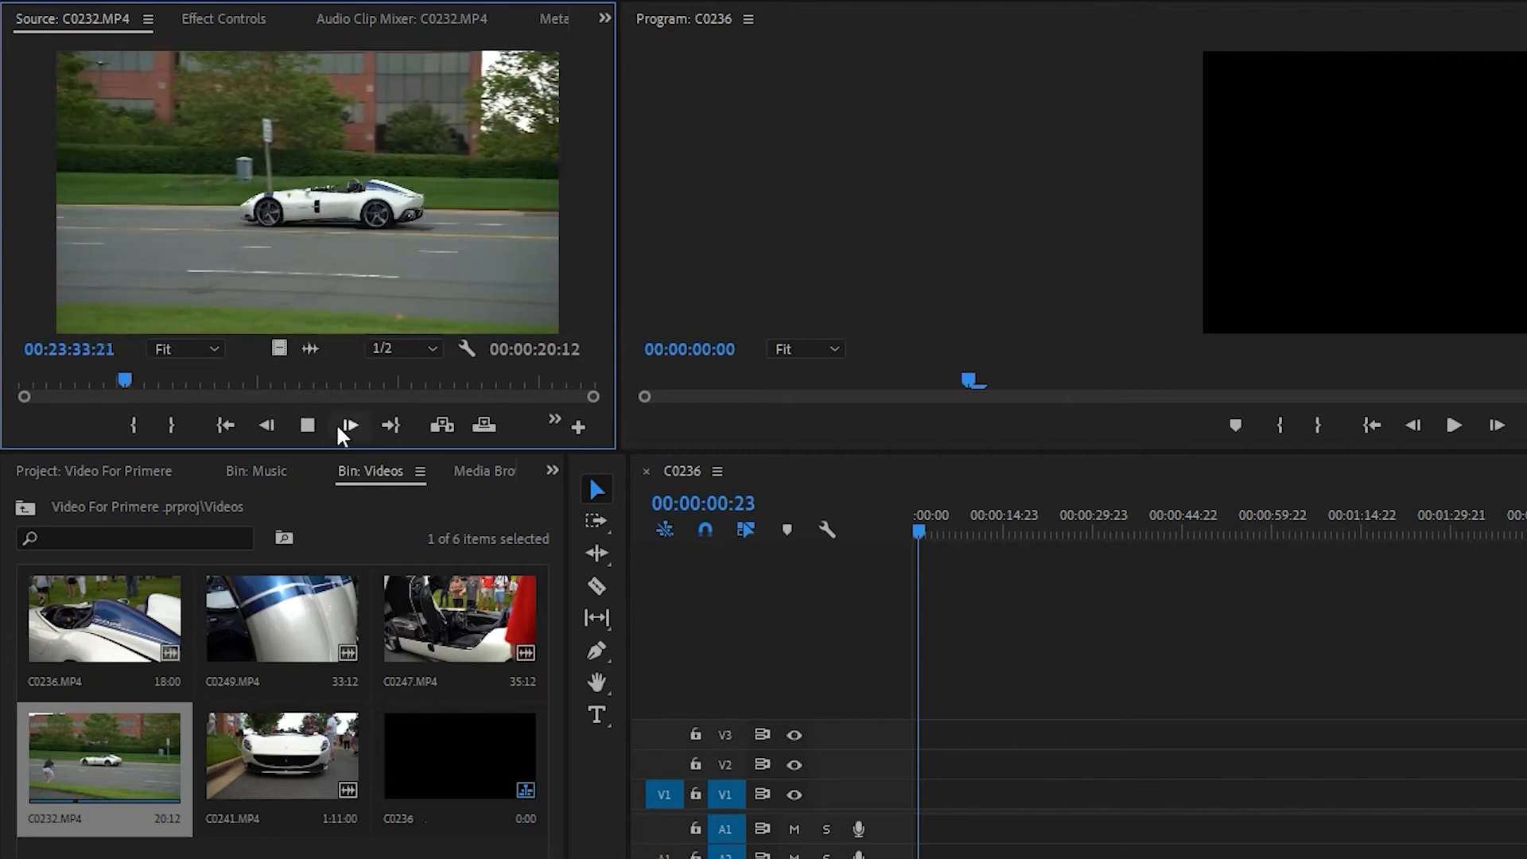
pyautogui.click(309, 426)
pyautogui.moveTo(147, 388); pyautogui.dragTo(43, 383)
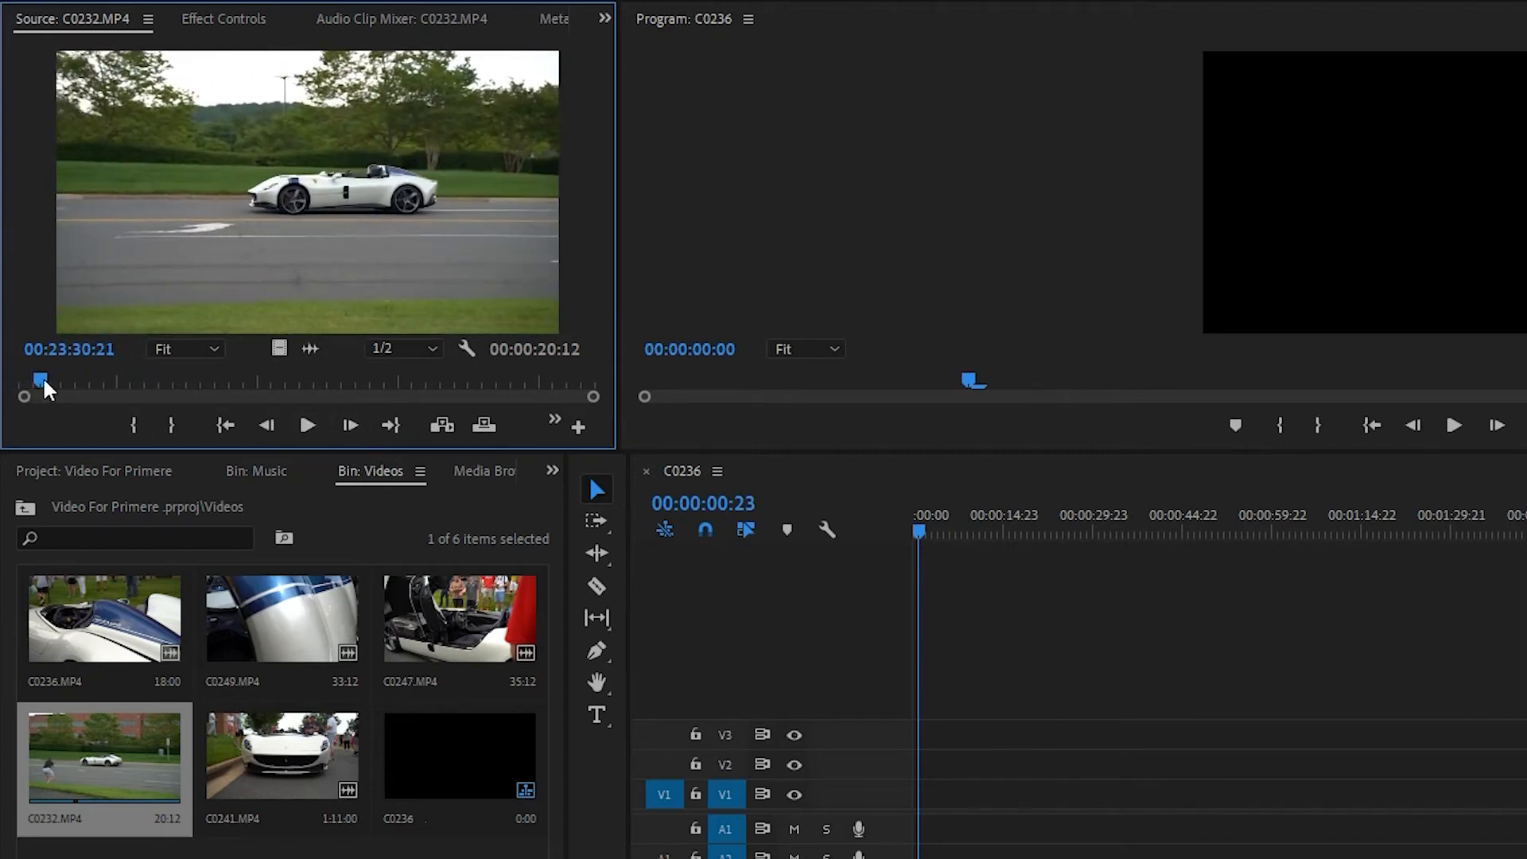
pyautogui.click(312, 426)
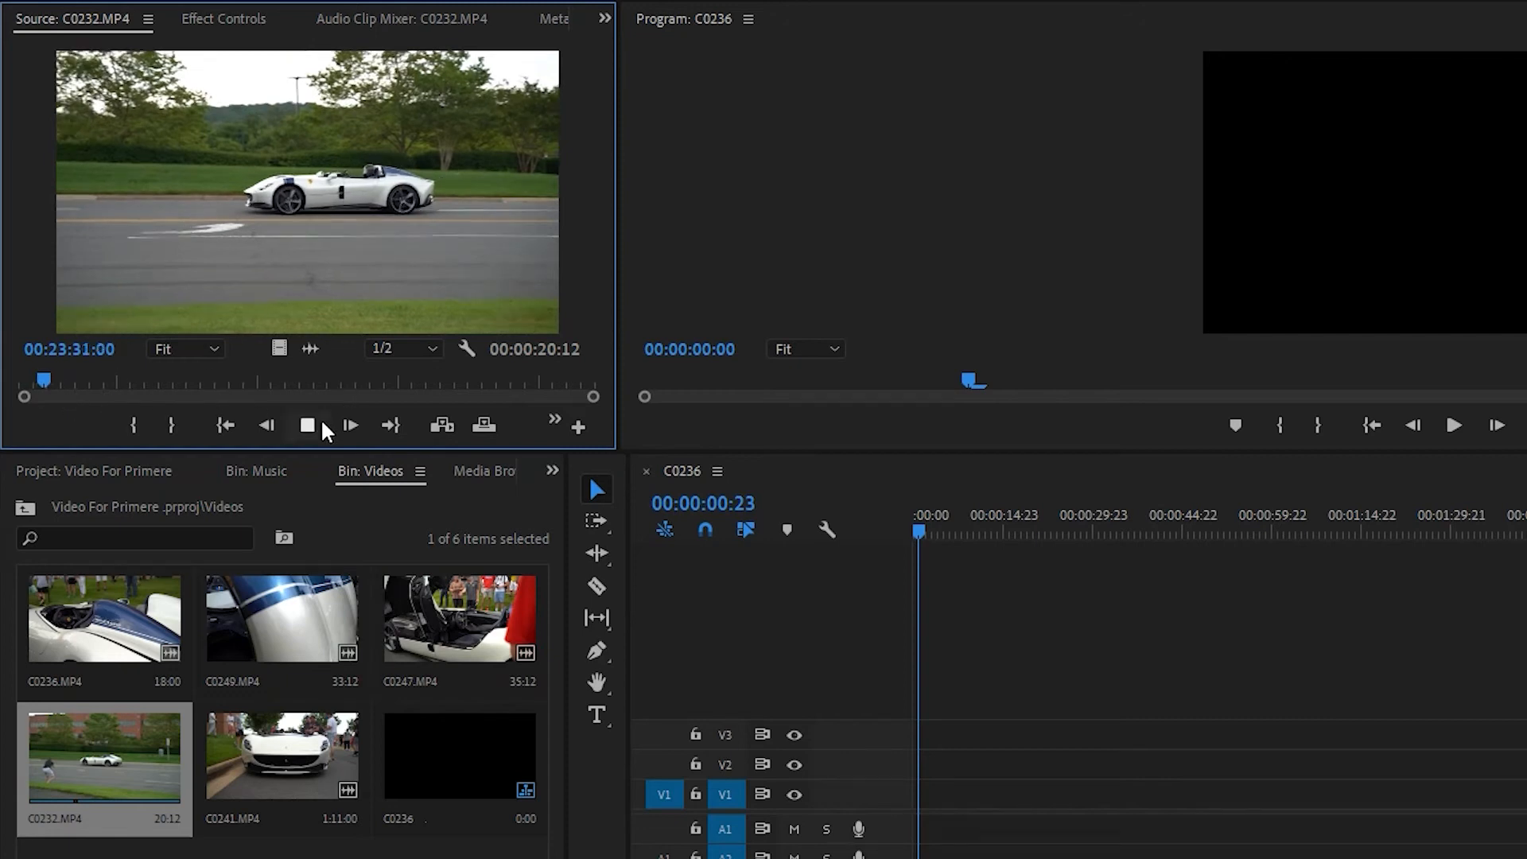
pyautogui.click(314, 427)
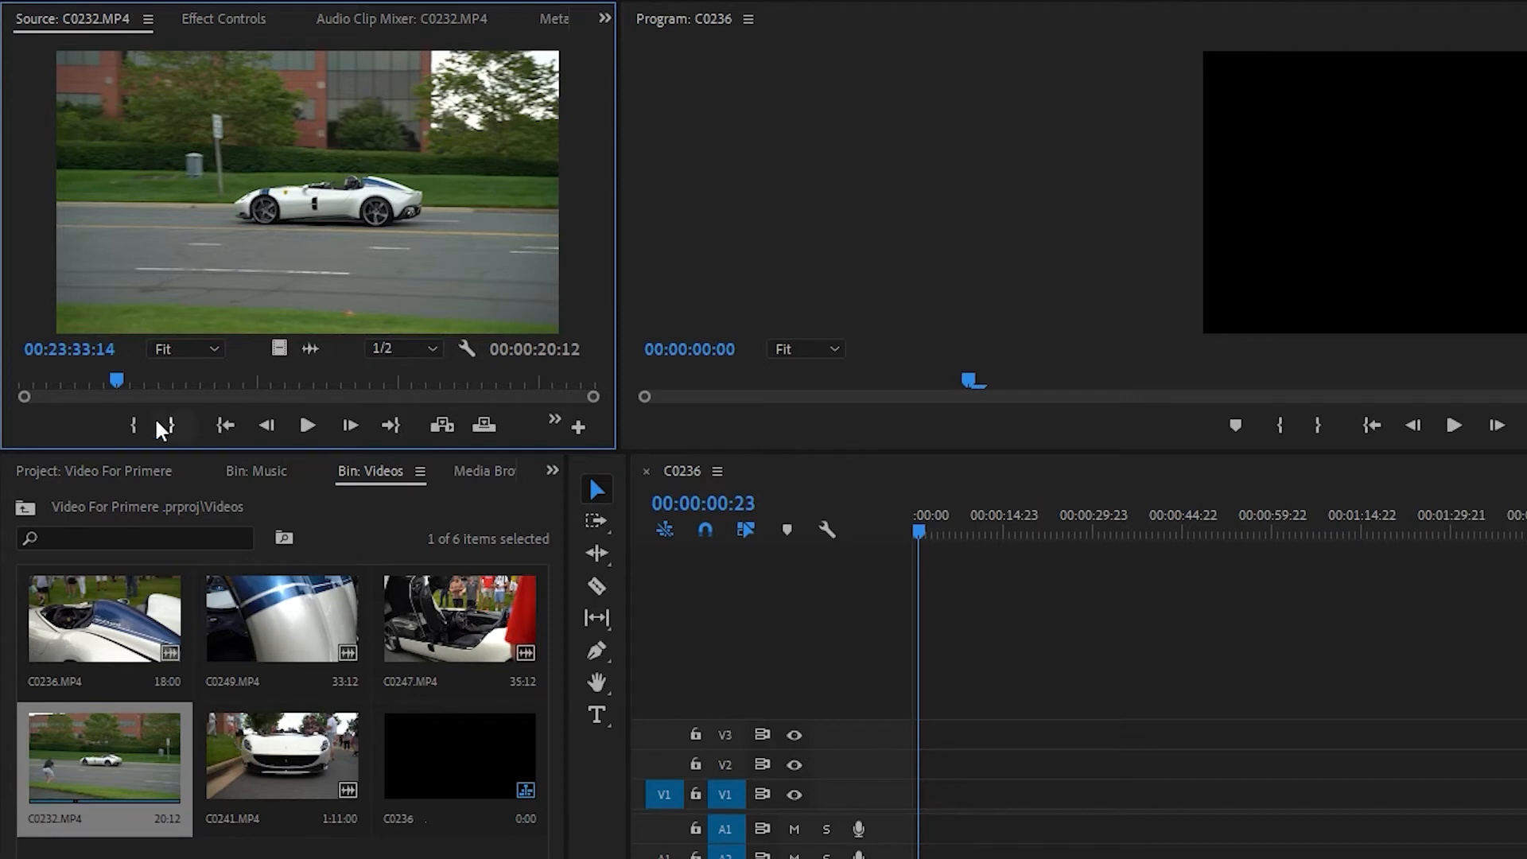
pyautogui.moveTo(120, 379); pyautogui.dragTo(77, 375)
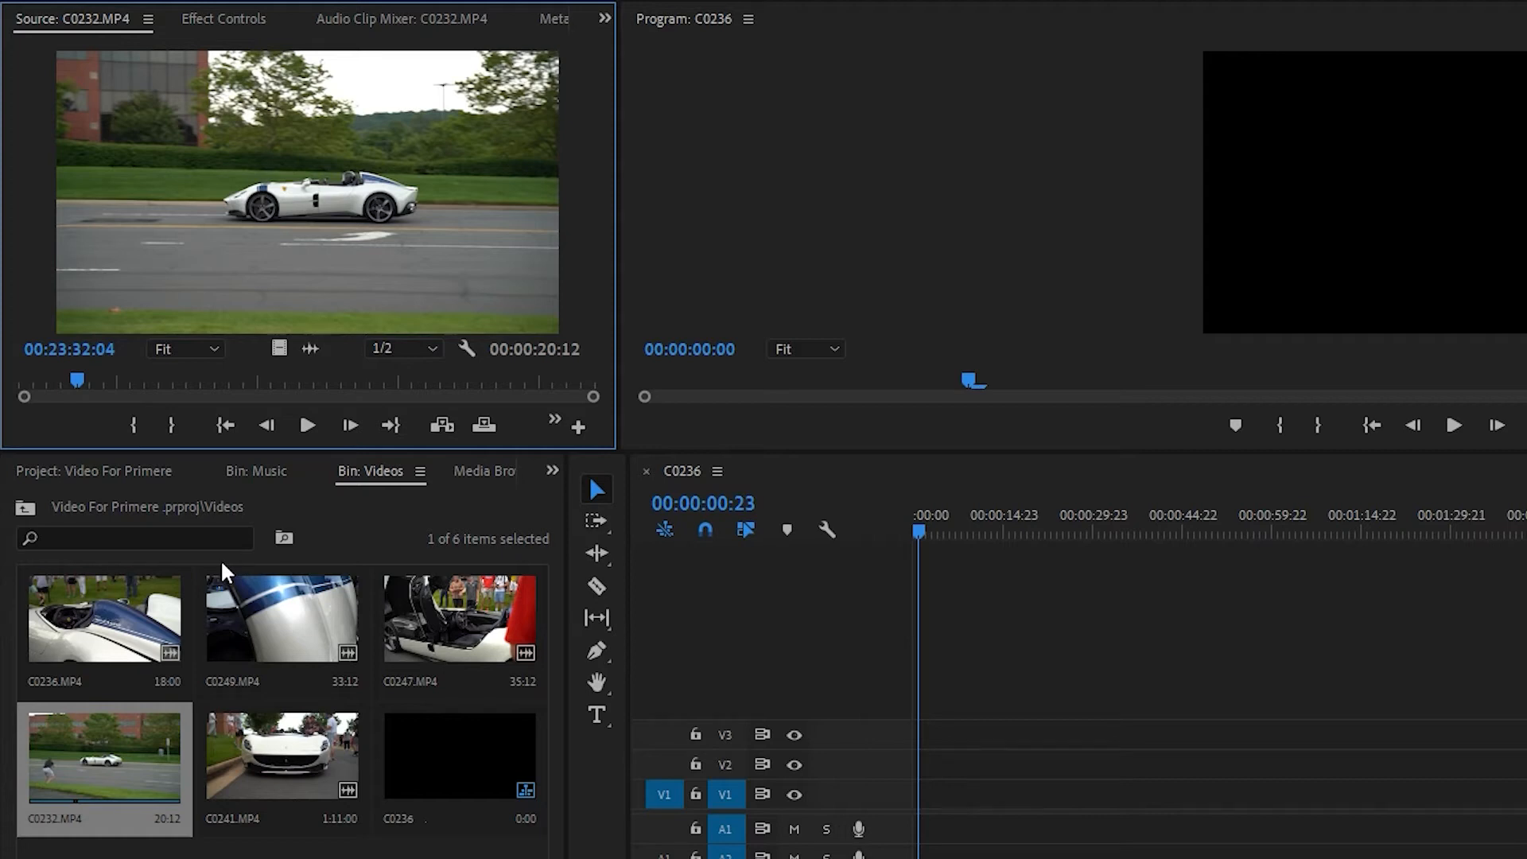
# Step: Mark an In point at 00:23:32:04 and an Out point at 00:23:34:23 on C0232.MP4 in the Source monitor
pyautogui.press('i')
pyautogui.press('space')
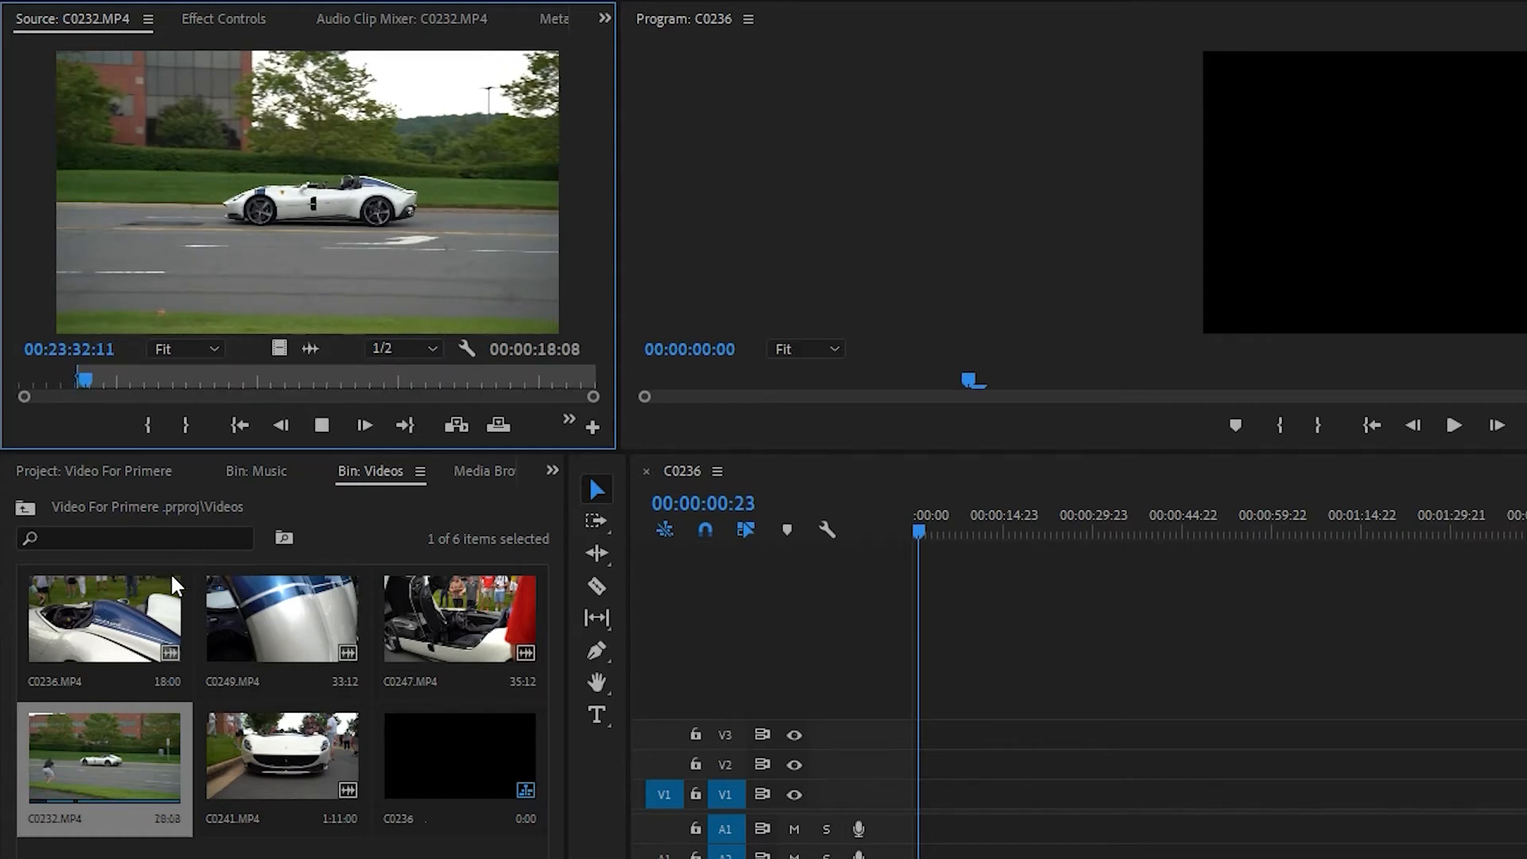
pyautogui.press('space')
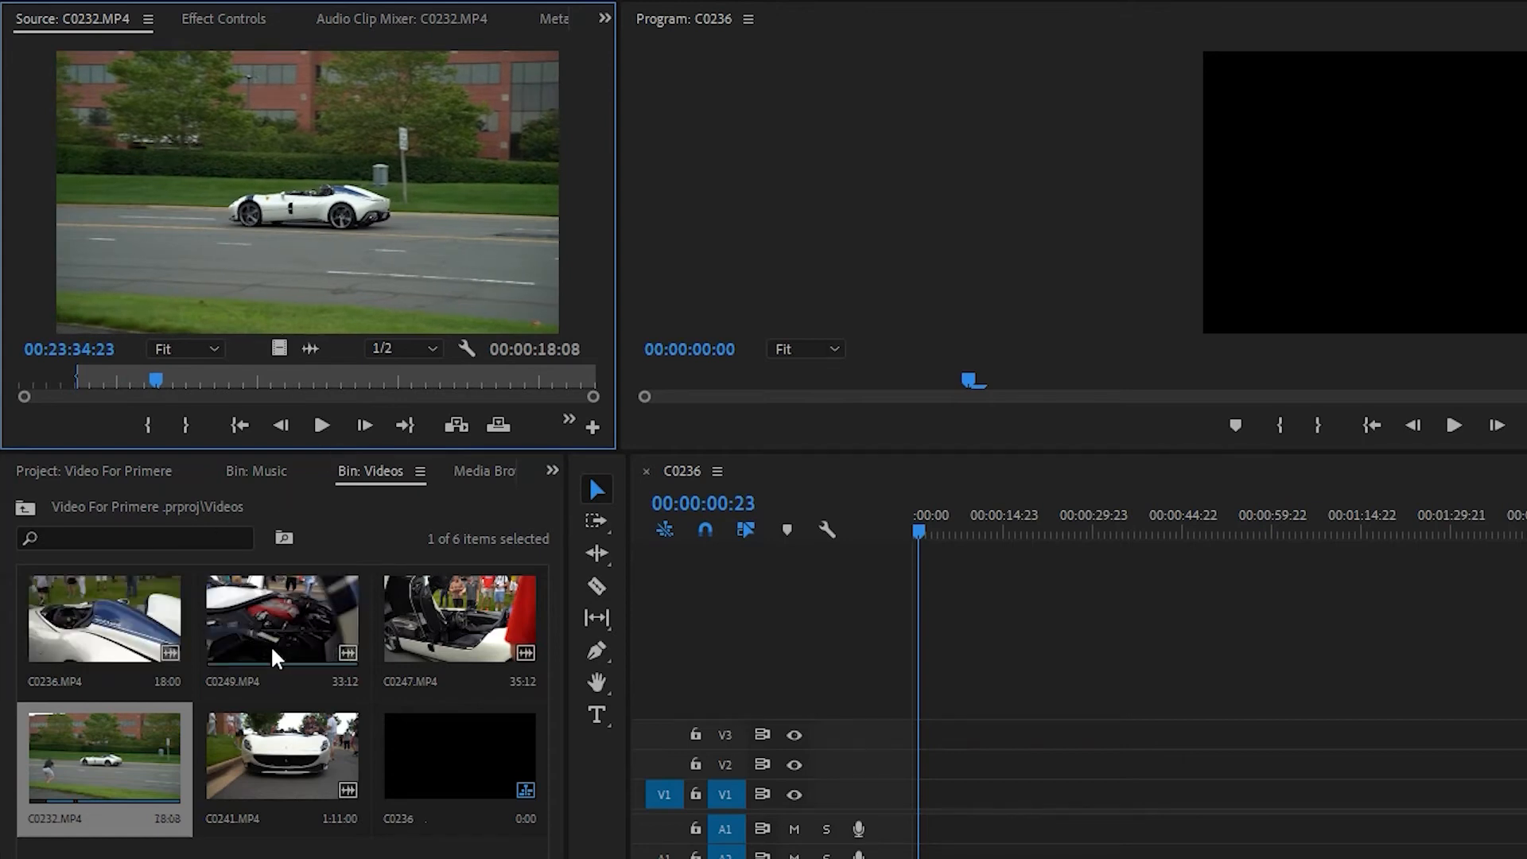
pyautogui.press('o')
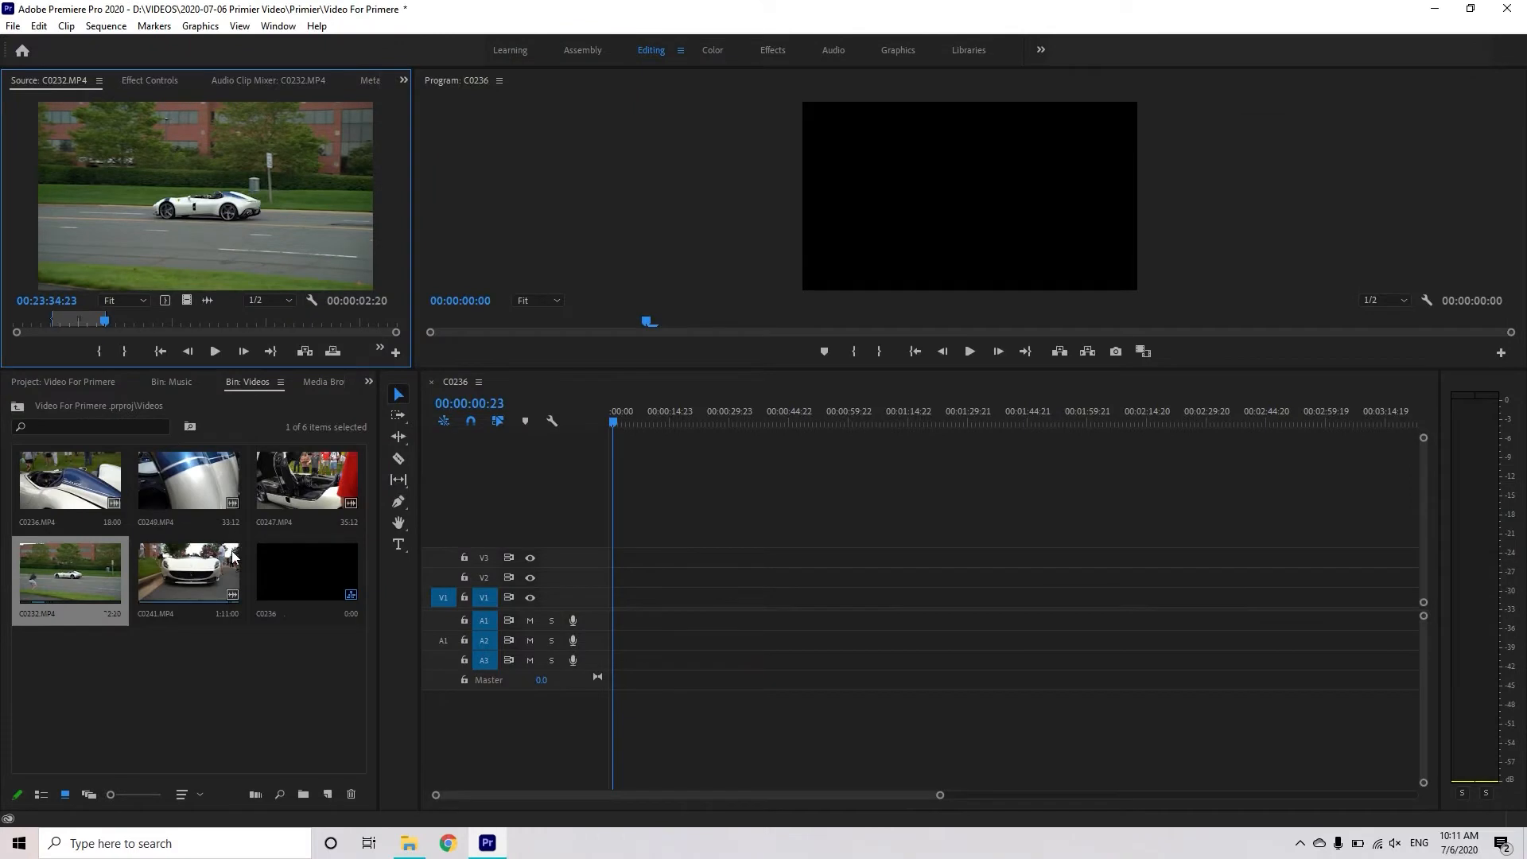
# Step: Place the marked section of C0232.MP4 at the start of V1, play it, and return the playhead to the beginning
pyautogui.moveTo(58, 564); pyautogui.dragTo(613, 597)
pyautogui.press('Home')
pyautogui.press('space')
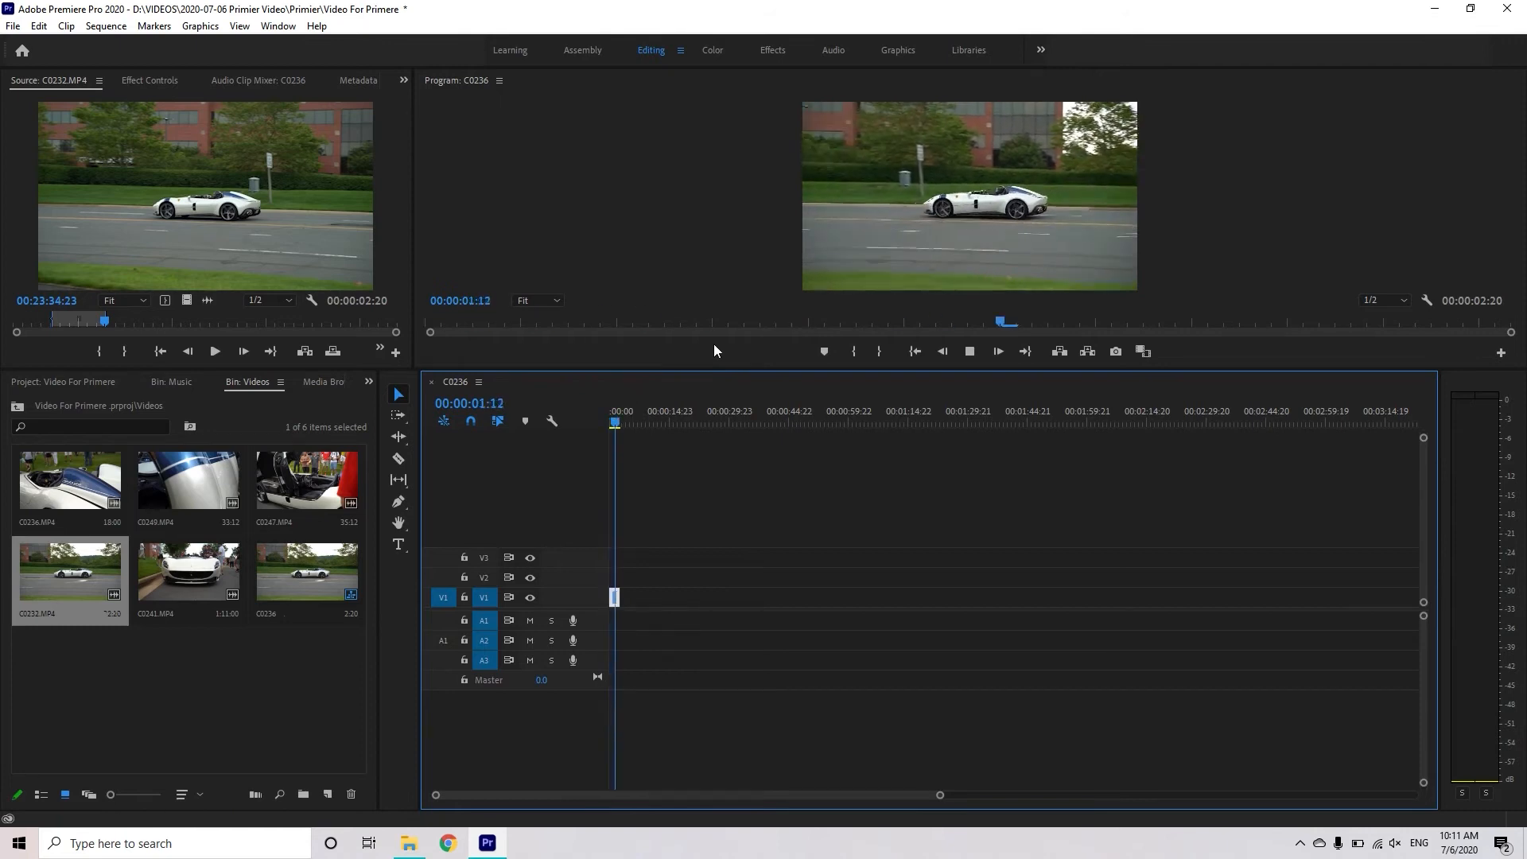
pyautogui.press('Home')
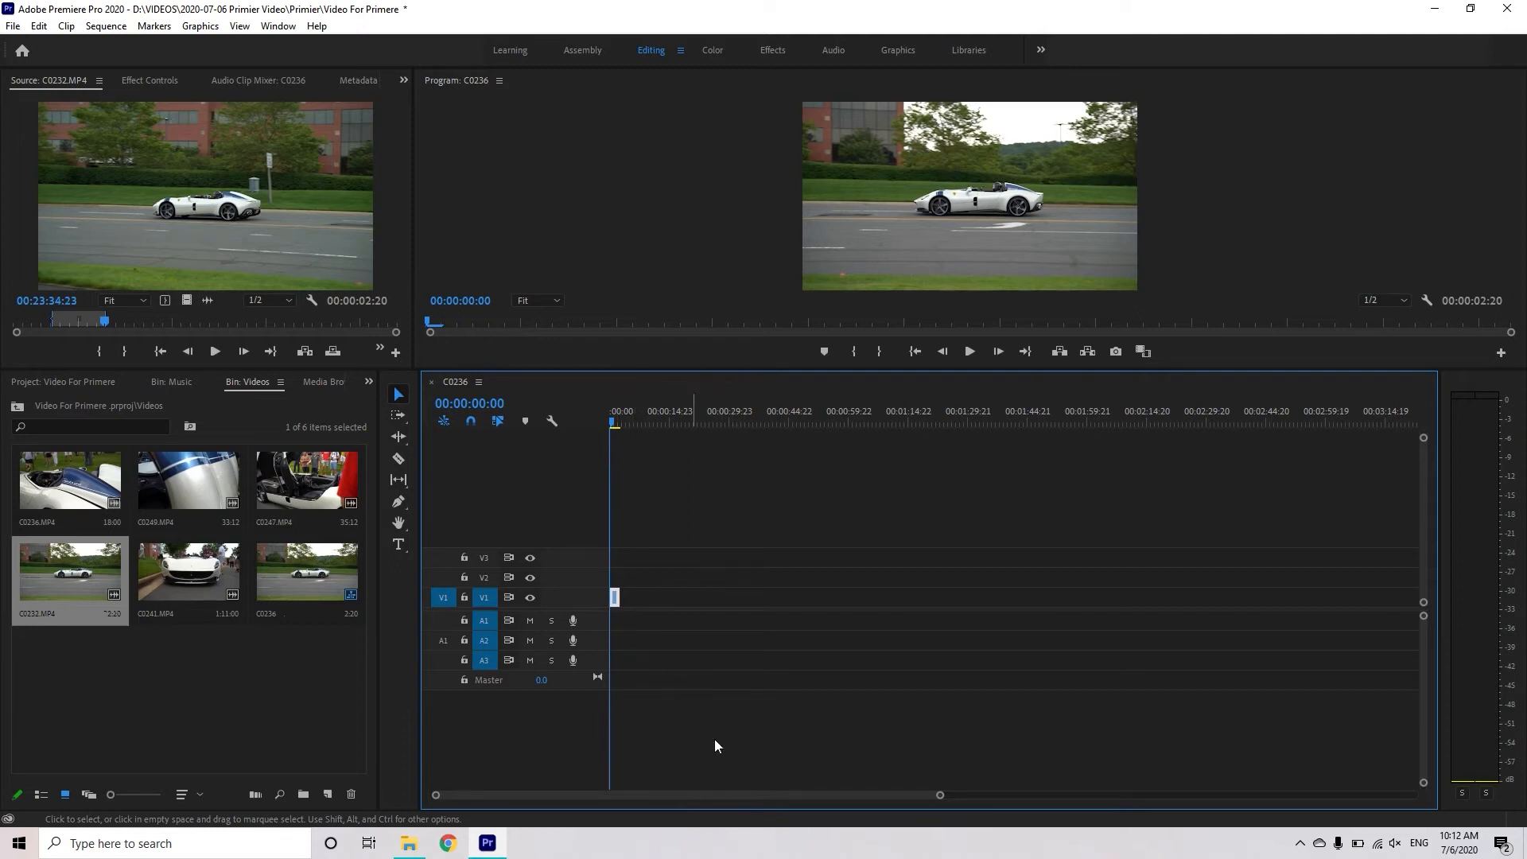
# Step: Zoom the timeline in until C0232.MP4 is easy to see, and increase the heights of the video tracks and A1
pyautogui.moveTo(942, 797); pyautogui.dragTo(1379, 765)
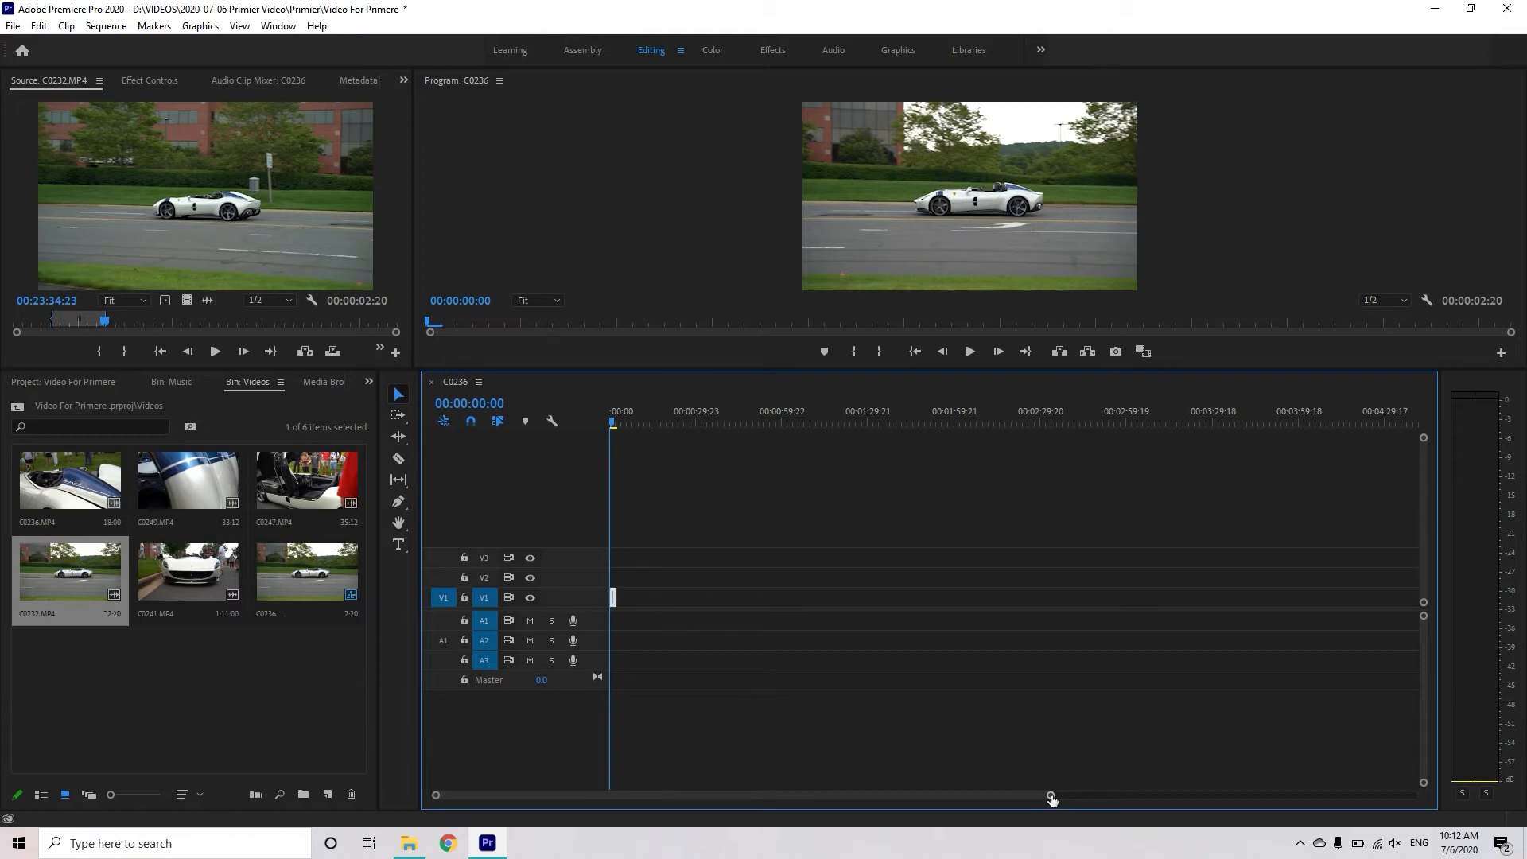
pyautogui.moveTo(1049, 795); pyautogui.dragTo(521, 795)
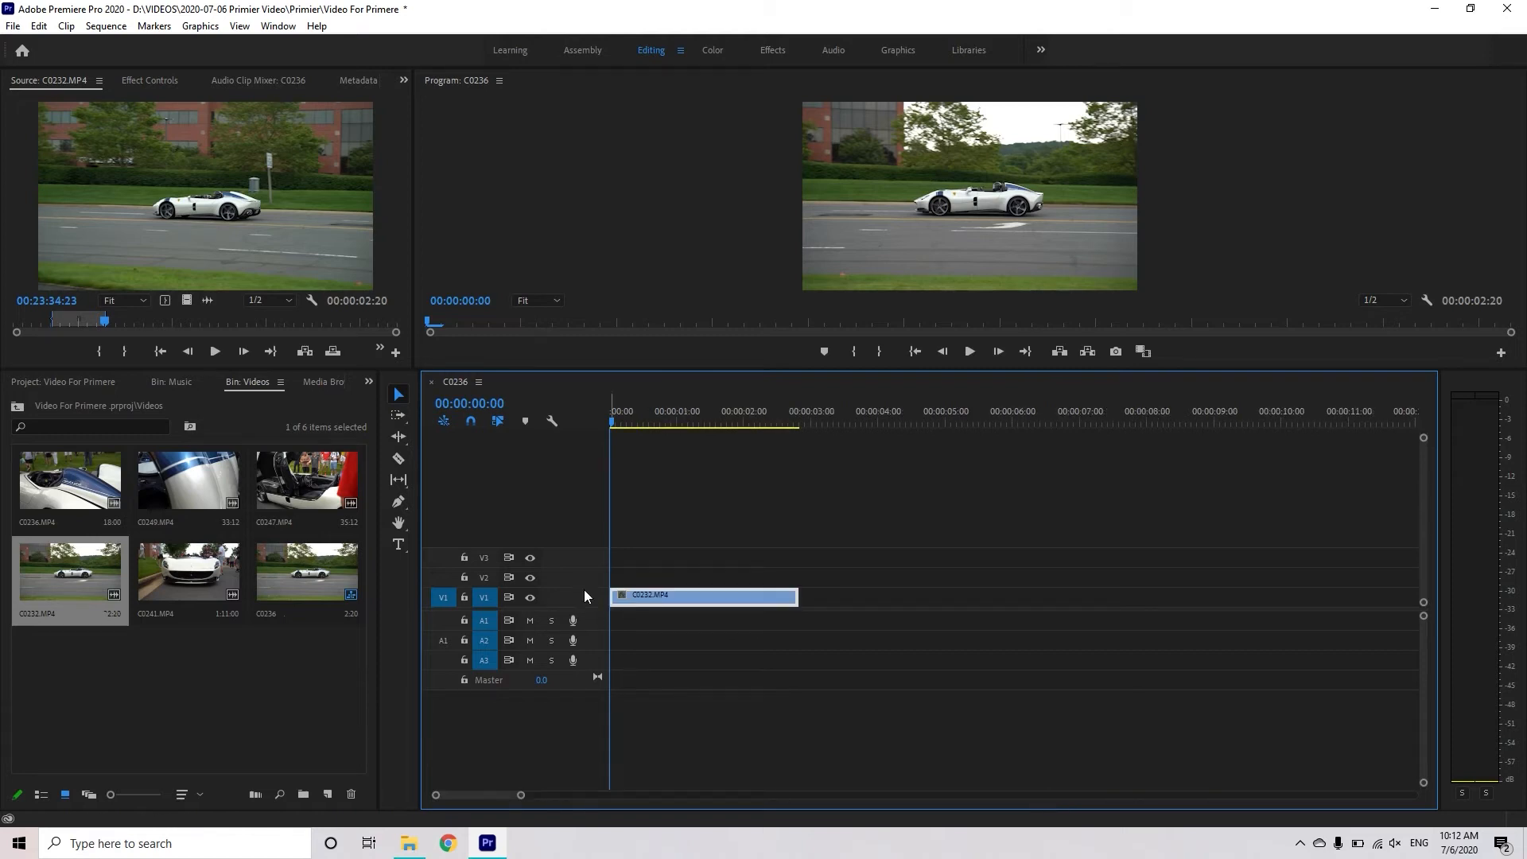
pyautogui.moveTo(585, 590); pyautogui.dragTo(590, 533)
pyautogui.doubleClick(594, 622)
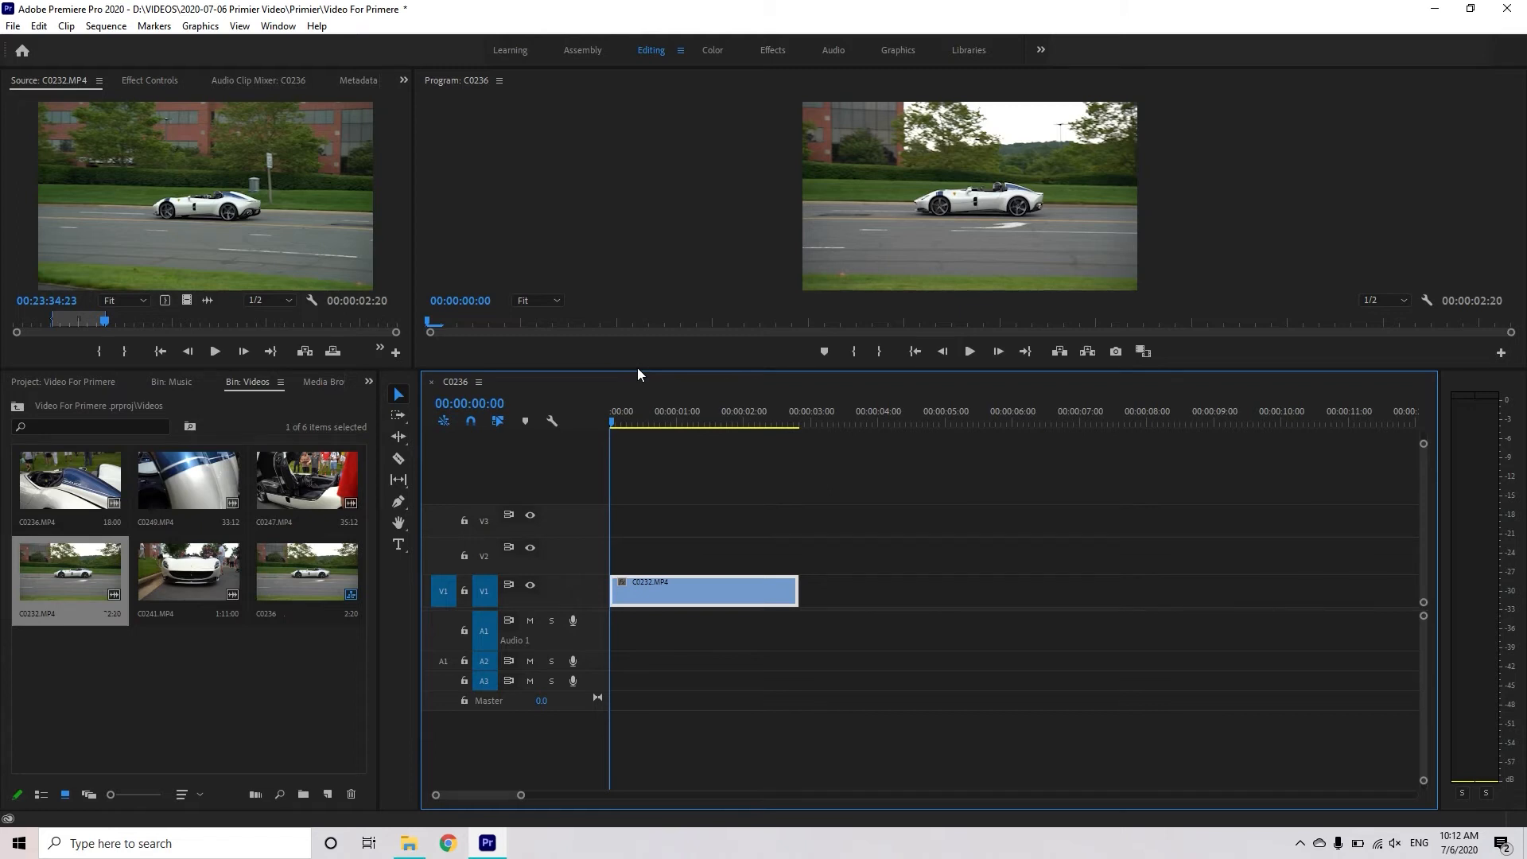
# Step: Resize the workspace panels to make the monitors taller and the Program monitor wider
pyautogui.moveTo(637, 367)
pyautogui.mouseDown()
pyautogui.moveTo(637, 497)
pyautogui.moveTo(637, 352)
pyautogui.moveTo(637, 454)
pyautogui.moveTo(637, 374)
pyautogui.moveTo(637, 453)
pyautogui.moveTo(637, 395)
pyautogui.mouseUp()
pyautogui.moveTo(413, 390); pyautogui.dragTo(383, 394)
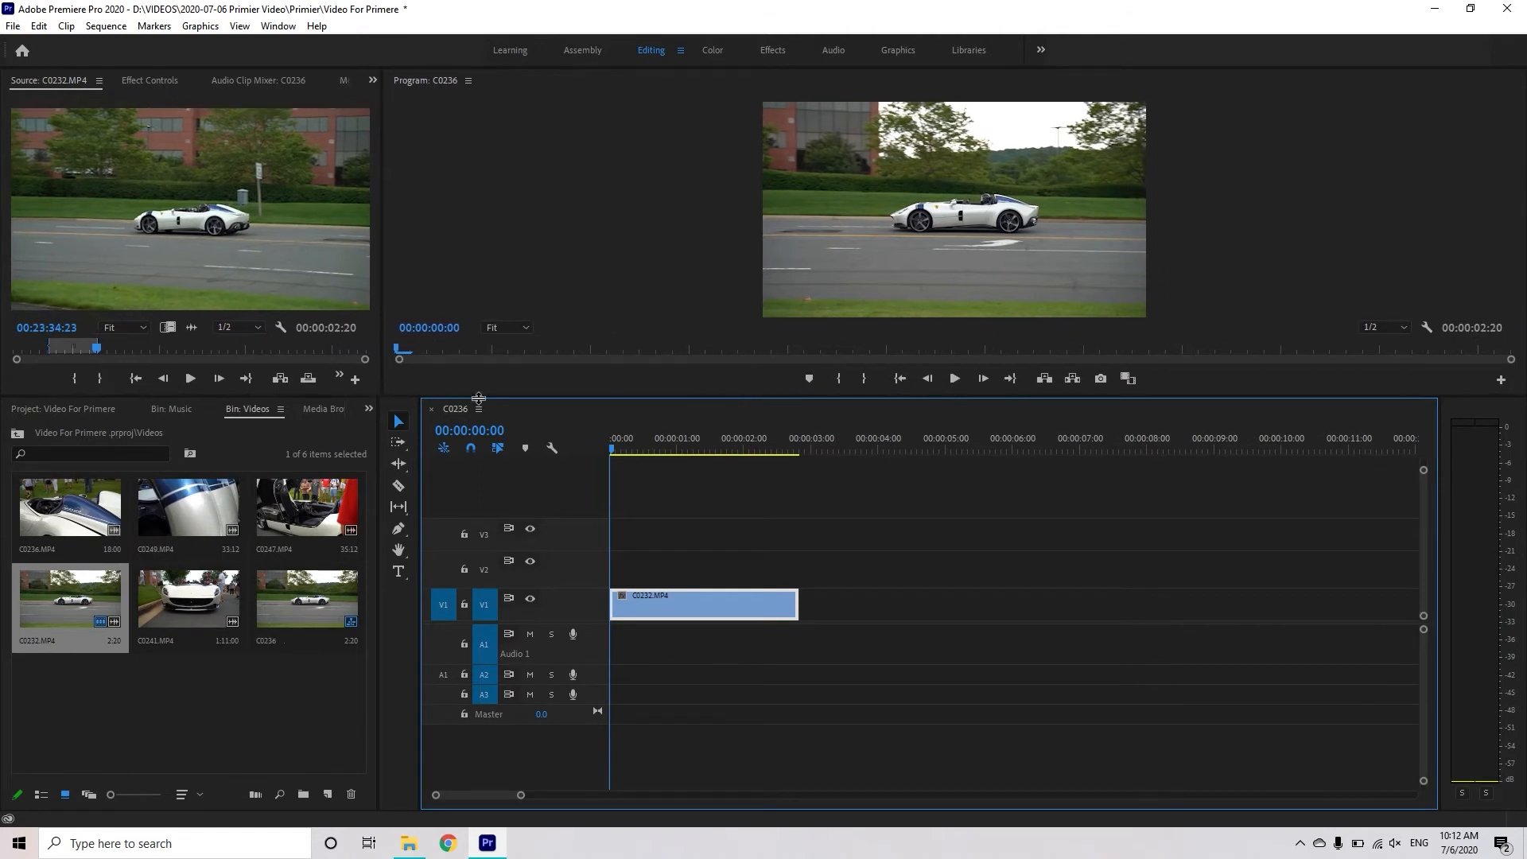
pyautogui.moveTo(479, 398); pyautogui.dragTo(479, 418)
pyautogui.click(527, 352)
# Step: Play the sequence from the start and scrub through C0232.MP4 to 00:00:01:21
pyautogui.click(641, 472)
pyautogui.moveTo(634, 470); pyautogui.dragTo(585, 513)
pyautogui.press('space')
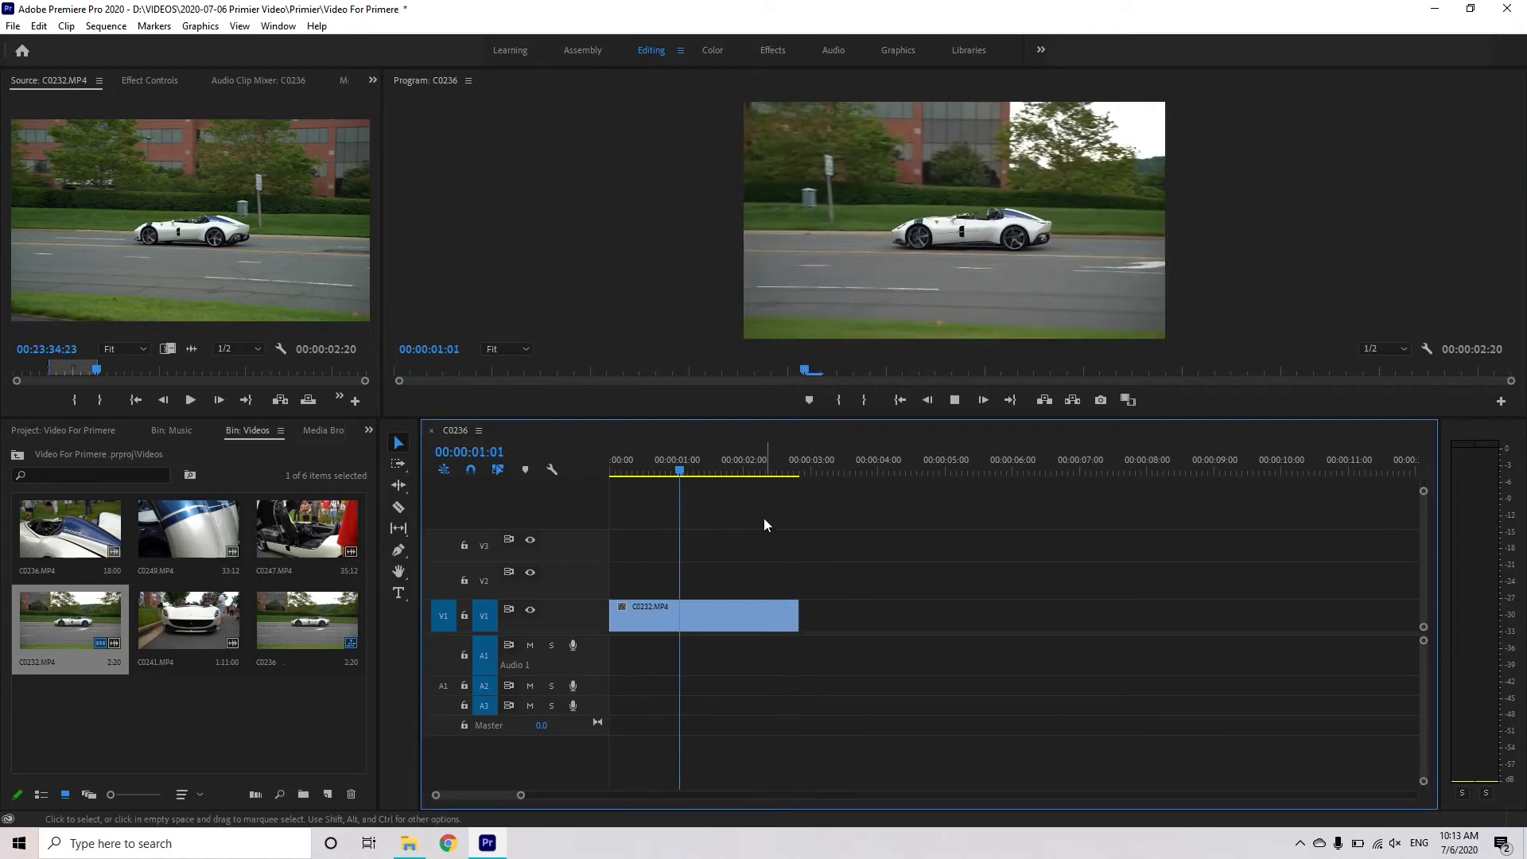
pyautogui.press('space')
pyautogui.moveTo(713, 460)
pyautogui.mouseDown()
pyautogui.moveTo(604, 488)
pyautogui.moveTo(735, 480)
pyautogui.mouseUp()
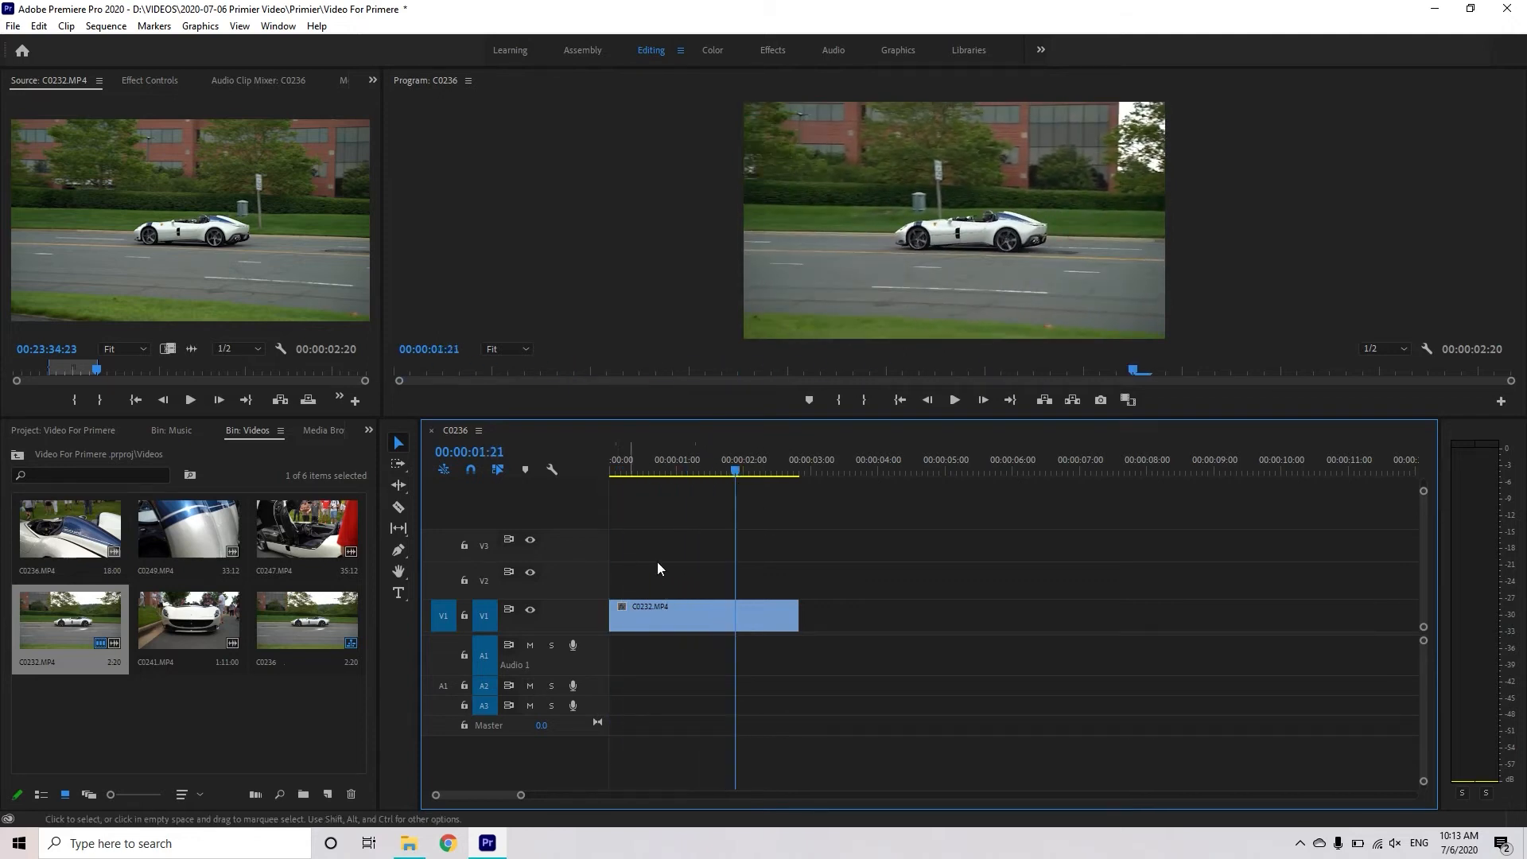
# Step: Open C0249.MP4 in the Source monitor and mark an In point at 00:32:55:15 and an Out point at 00:33:00:06
pyautogui.click(293, 534)
pyautogui.doubleClick(293, 534)
pyautogui.moveTo(131, 370); pyautogui.dragTo(40, 385)
pyautogui.doubleClick(171, 525)
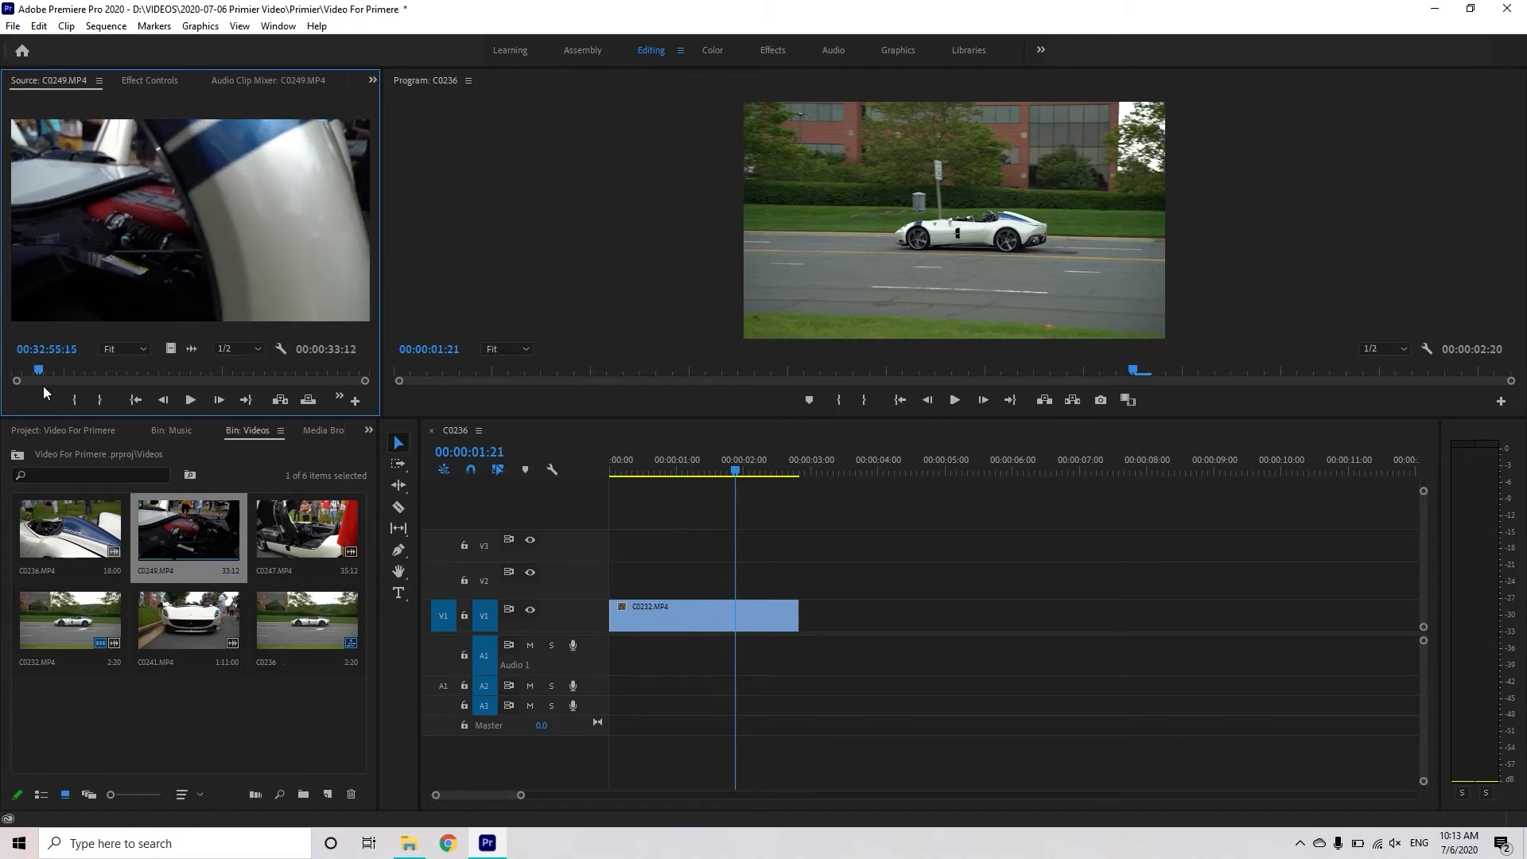
pyautogui.press('i')
pyautogui.press('space')
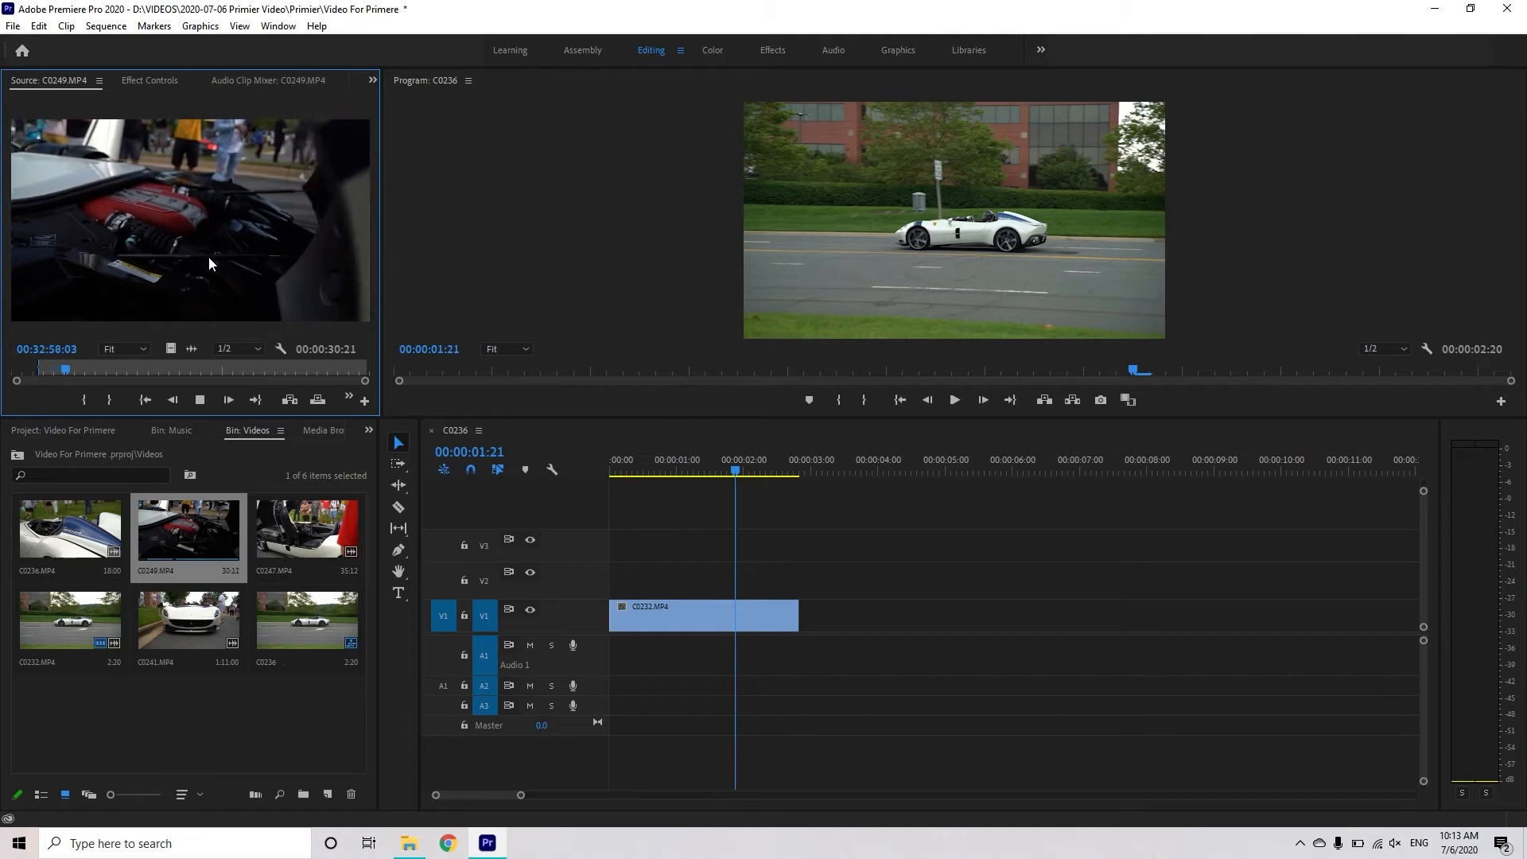
pyautogui.press('space')
pyautogui.press('o')
# Step: Append the marked section of C0249.MP4 directly after C0232.MP4 on V1, and play the sequence from the start
pyautogui.click(196, 533)
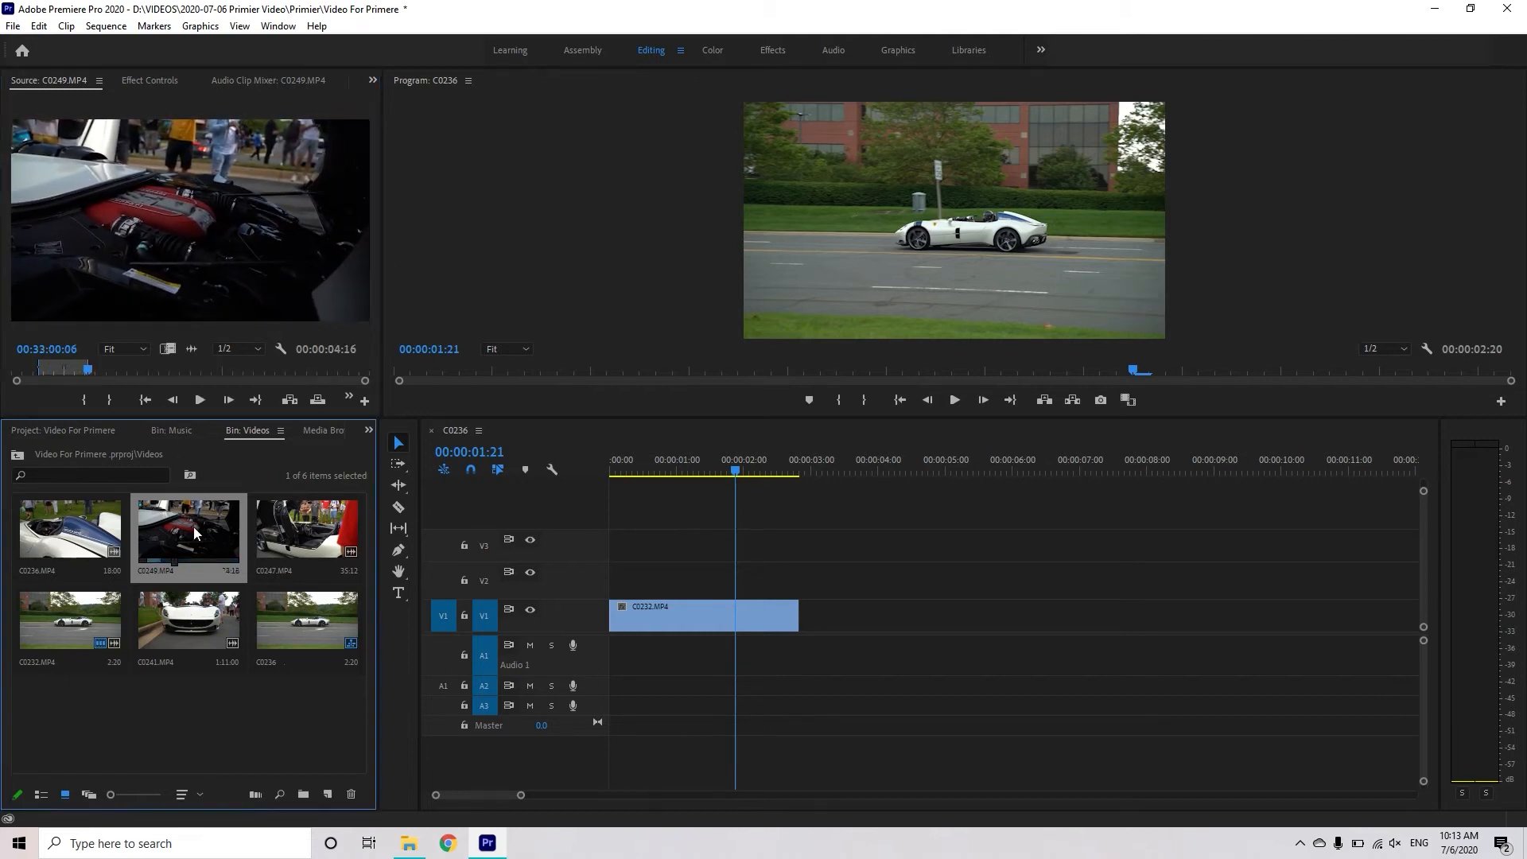
pyautogui.moveTo(180, 523); pyautogui.dragTo(802, 634)
pyautogui.press('Home')
pyautogui.press('space')
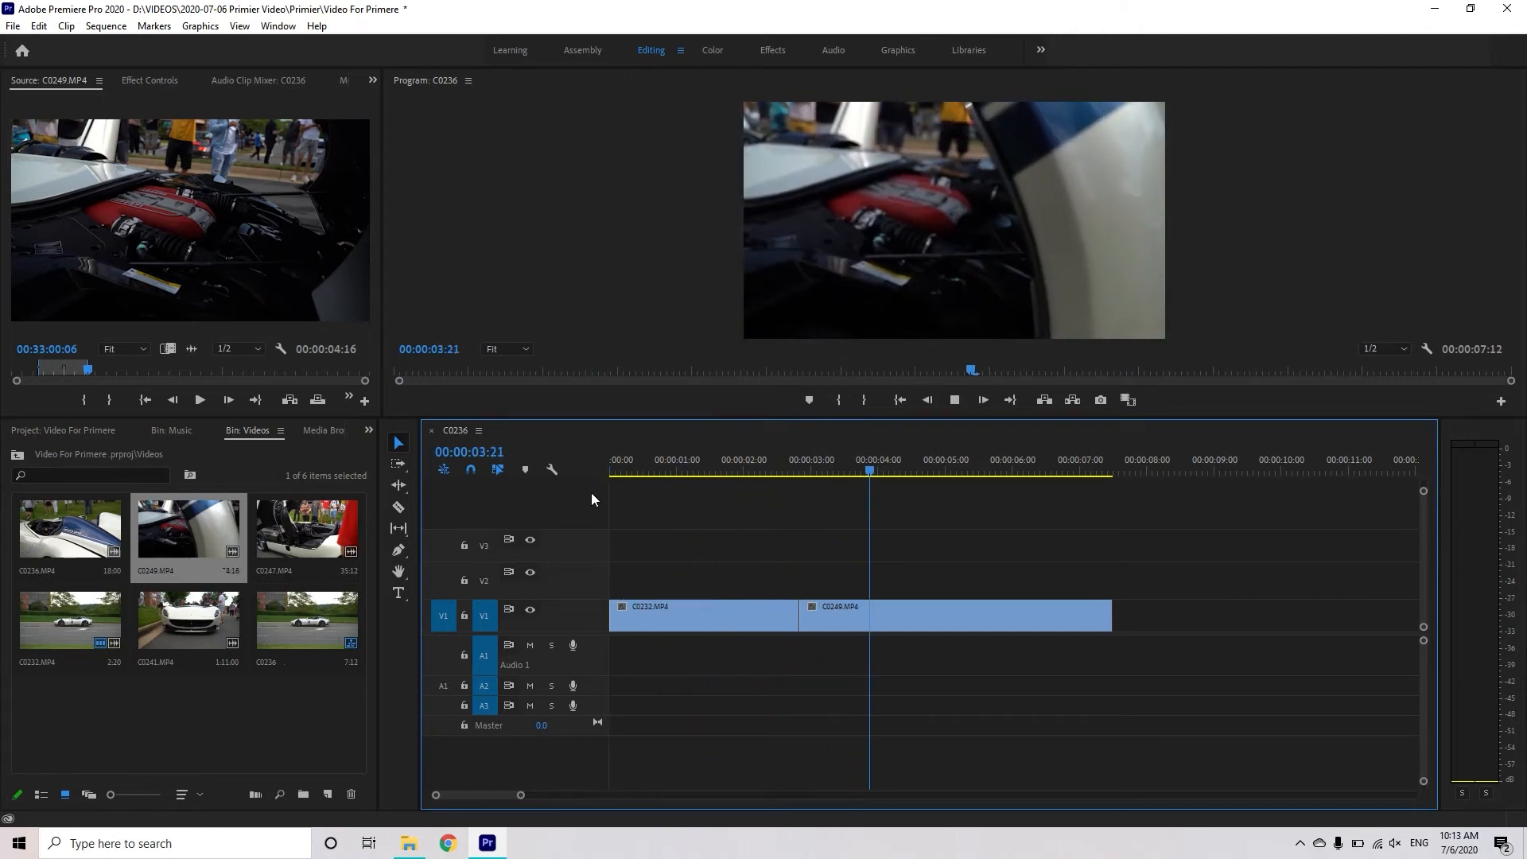
pyautogui.press('space')
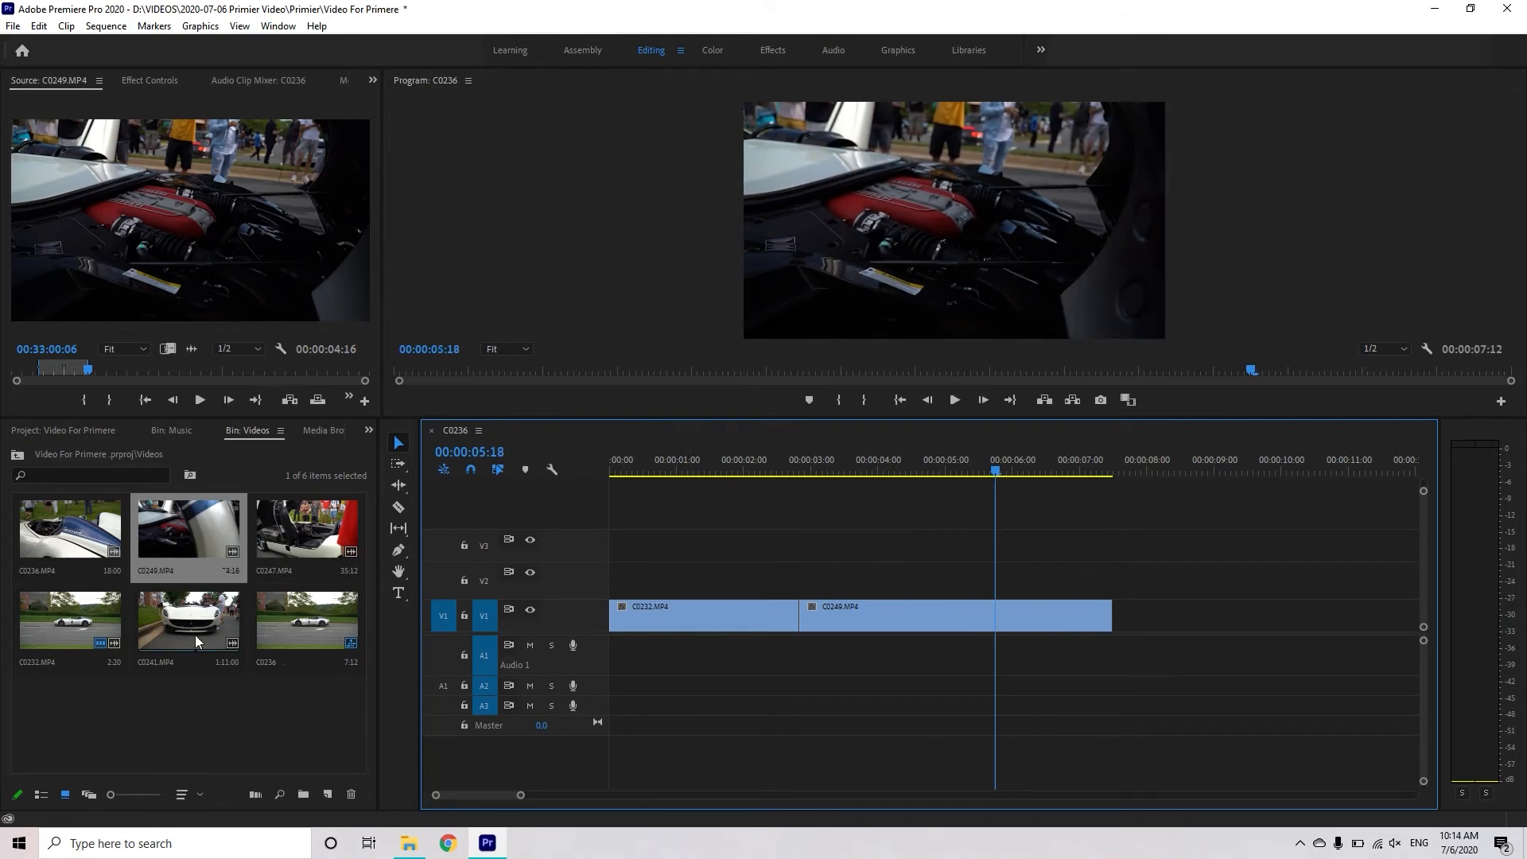
# Step: Open C0247.MP4 in the Source monitor and mark a 00:00:03:08 section of the interior shot, from about 00:31:57 to 00:32:01
pyautogui.doubleClick(291, 531)
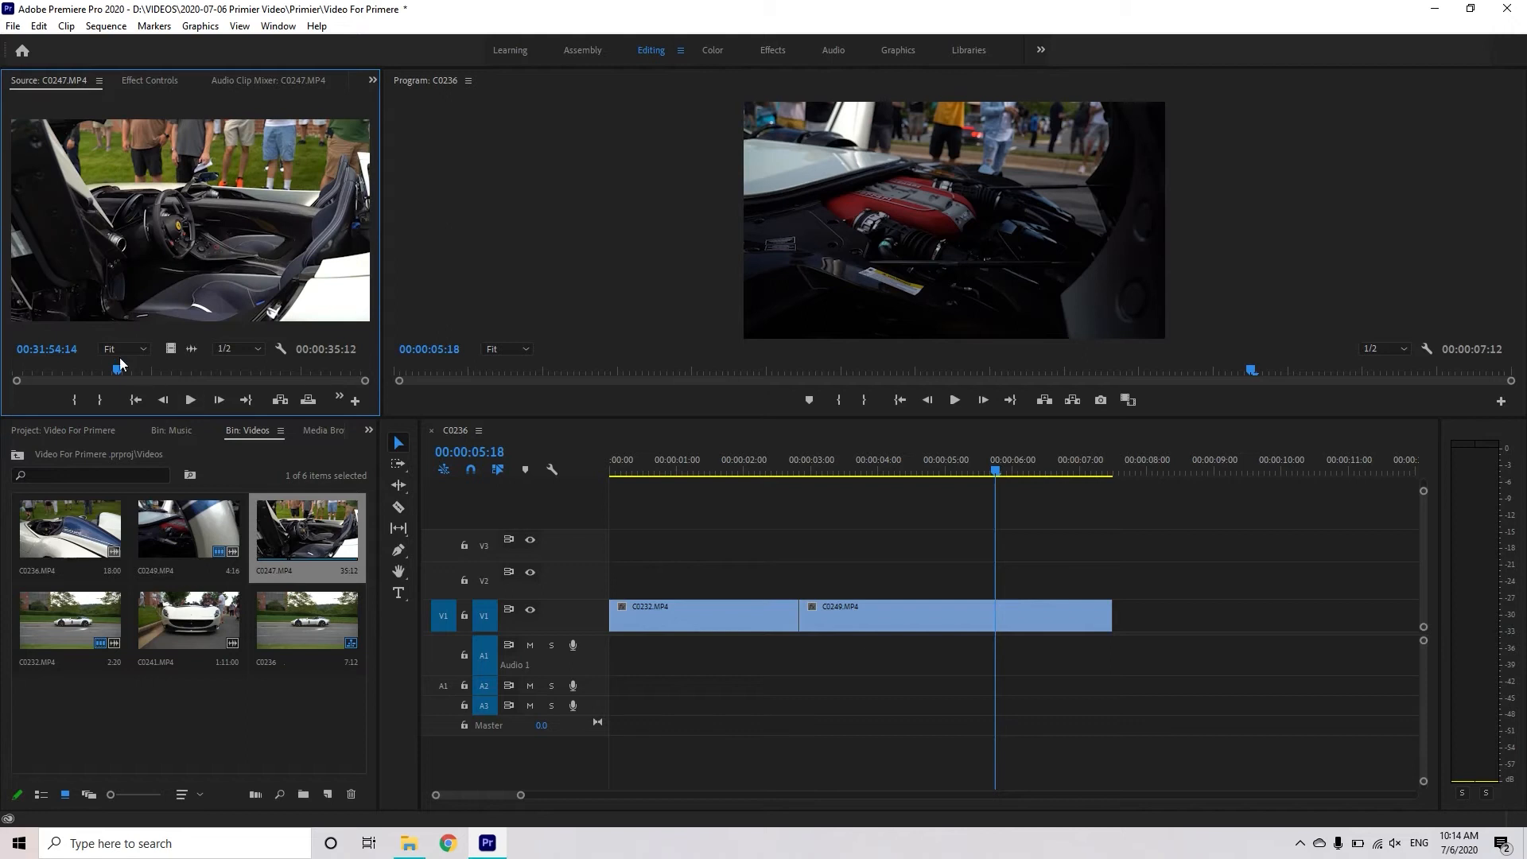
pyautogui.moveTo(99, 368); pyautogui.dragTo(139, 382)
pyautogui.press('space')
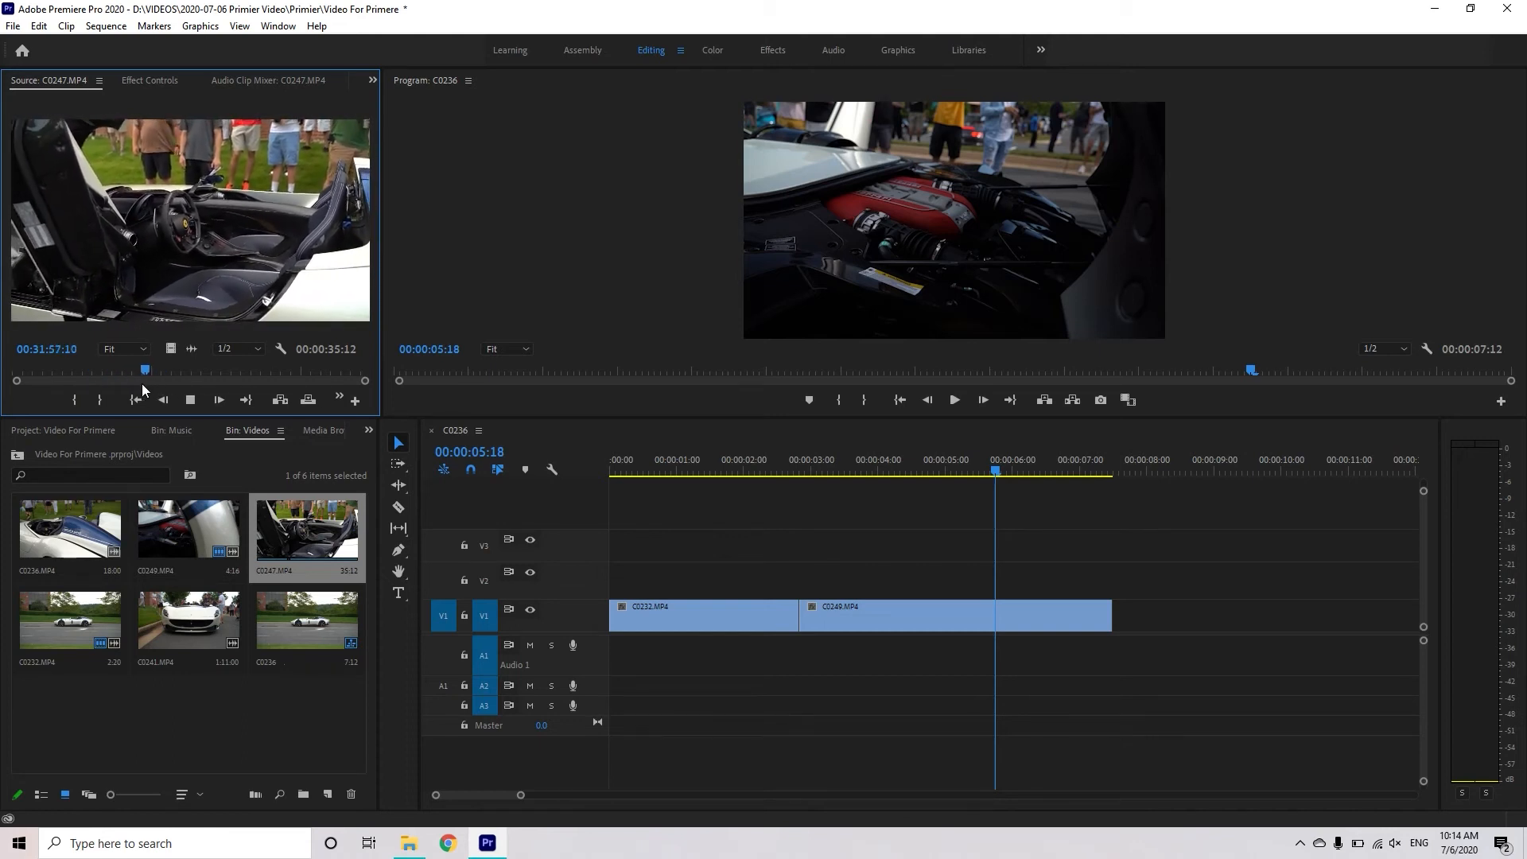
pyautogui.press('i')
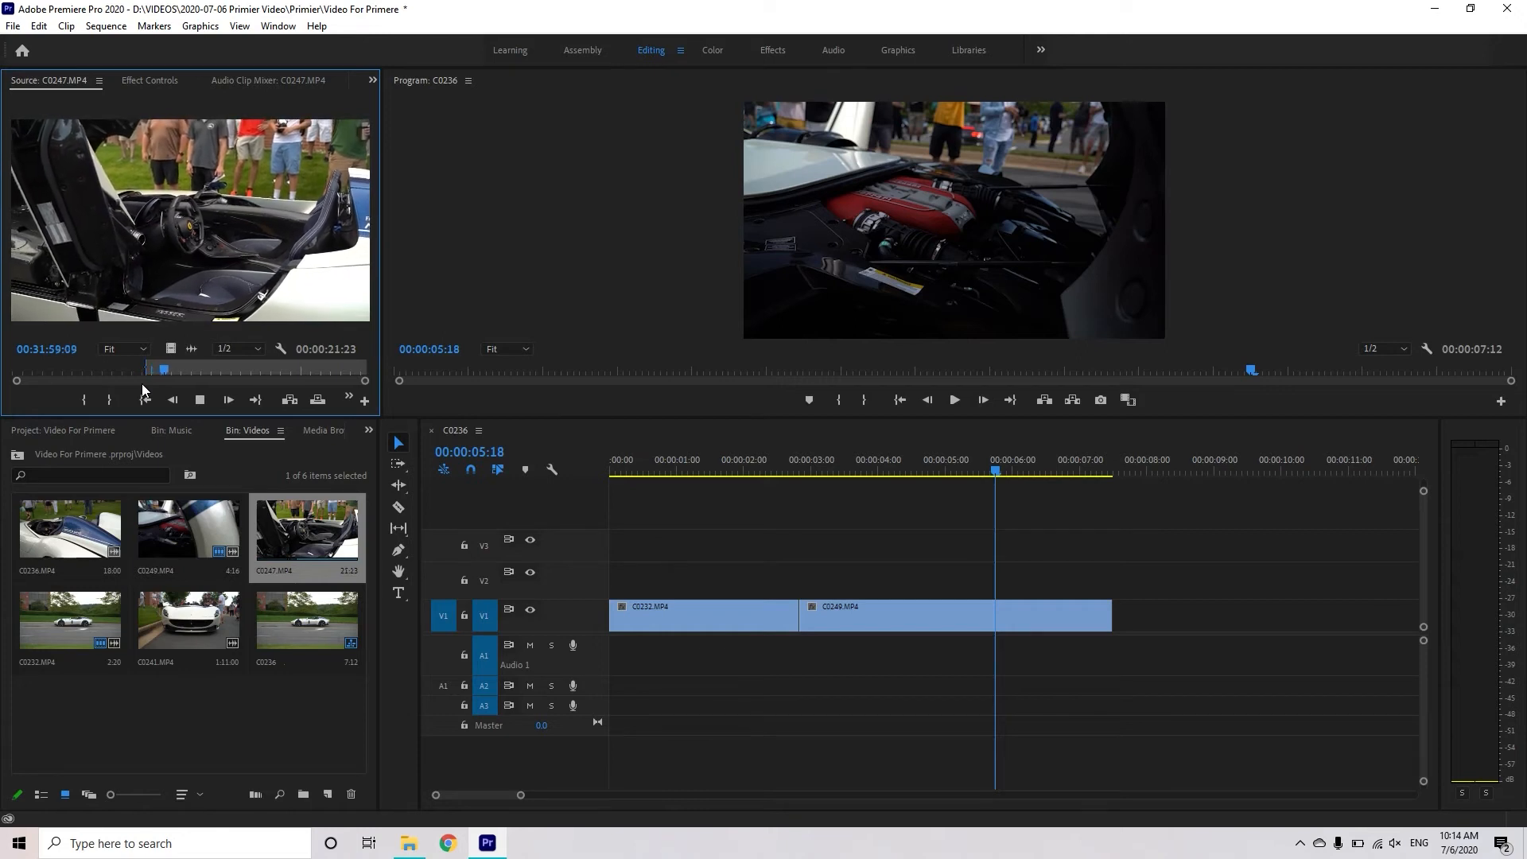
pyautogui.press('o')
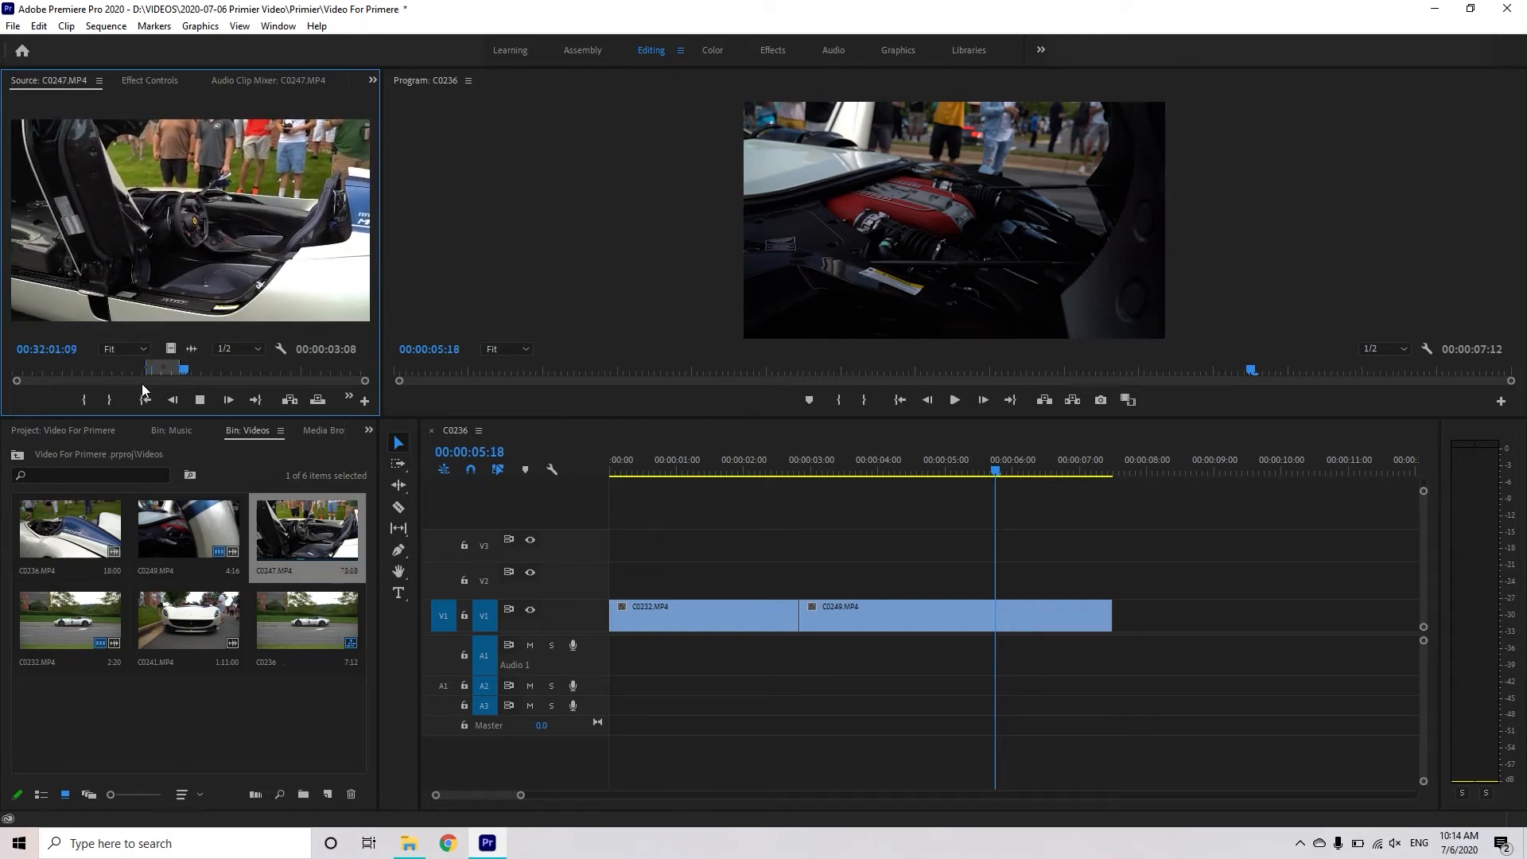
pyautogui.press('space')
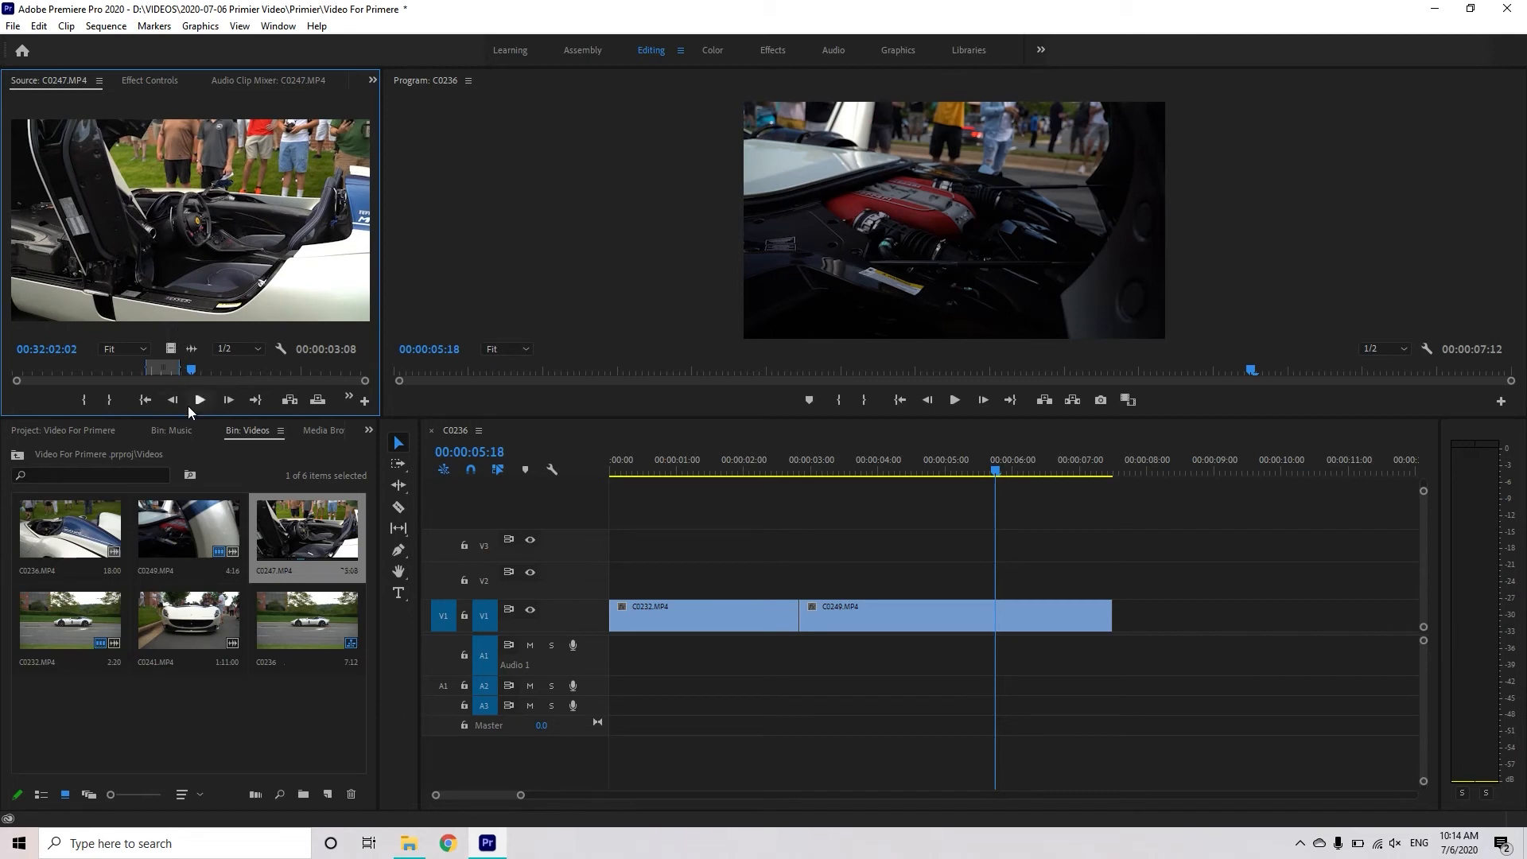
pyautogui.moveTo(178, 368); pyautogui.dragTo(180, 372)
# Step: Append the marked section of C0247.MP4 after C0249.MP4 on V1, and trim its end back to 00:00:10:13
pyautogui.moveTo(293, 538); pyautogui.dragTo(1123, 614)
pyautogui.press('space')
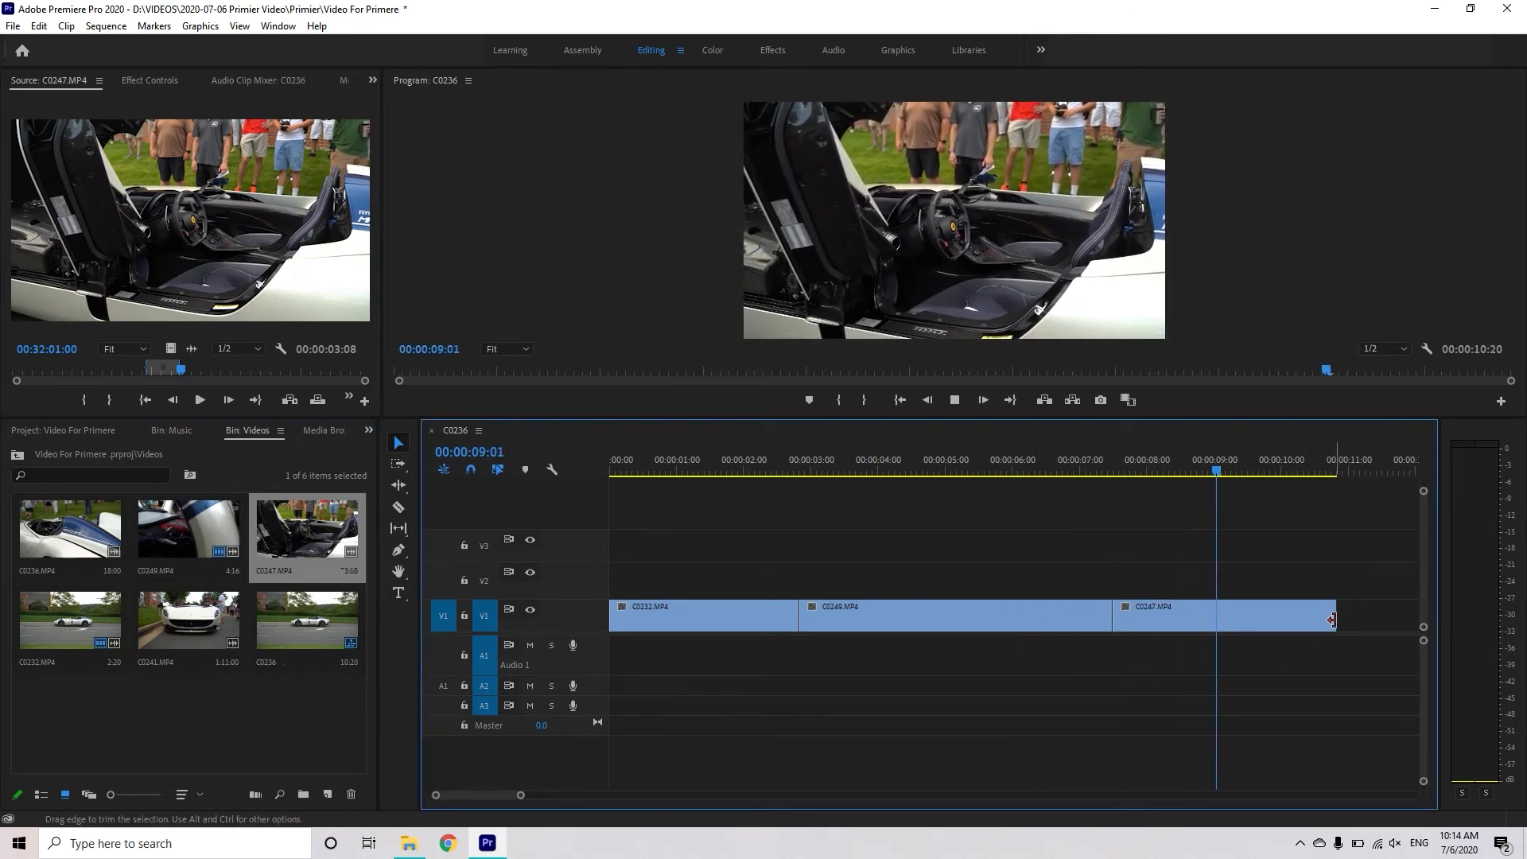
pyautogui.press('space')
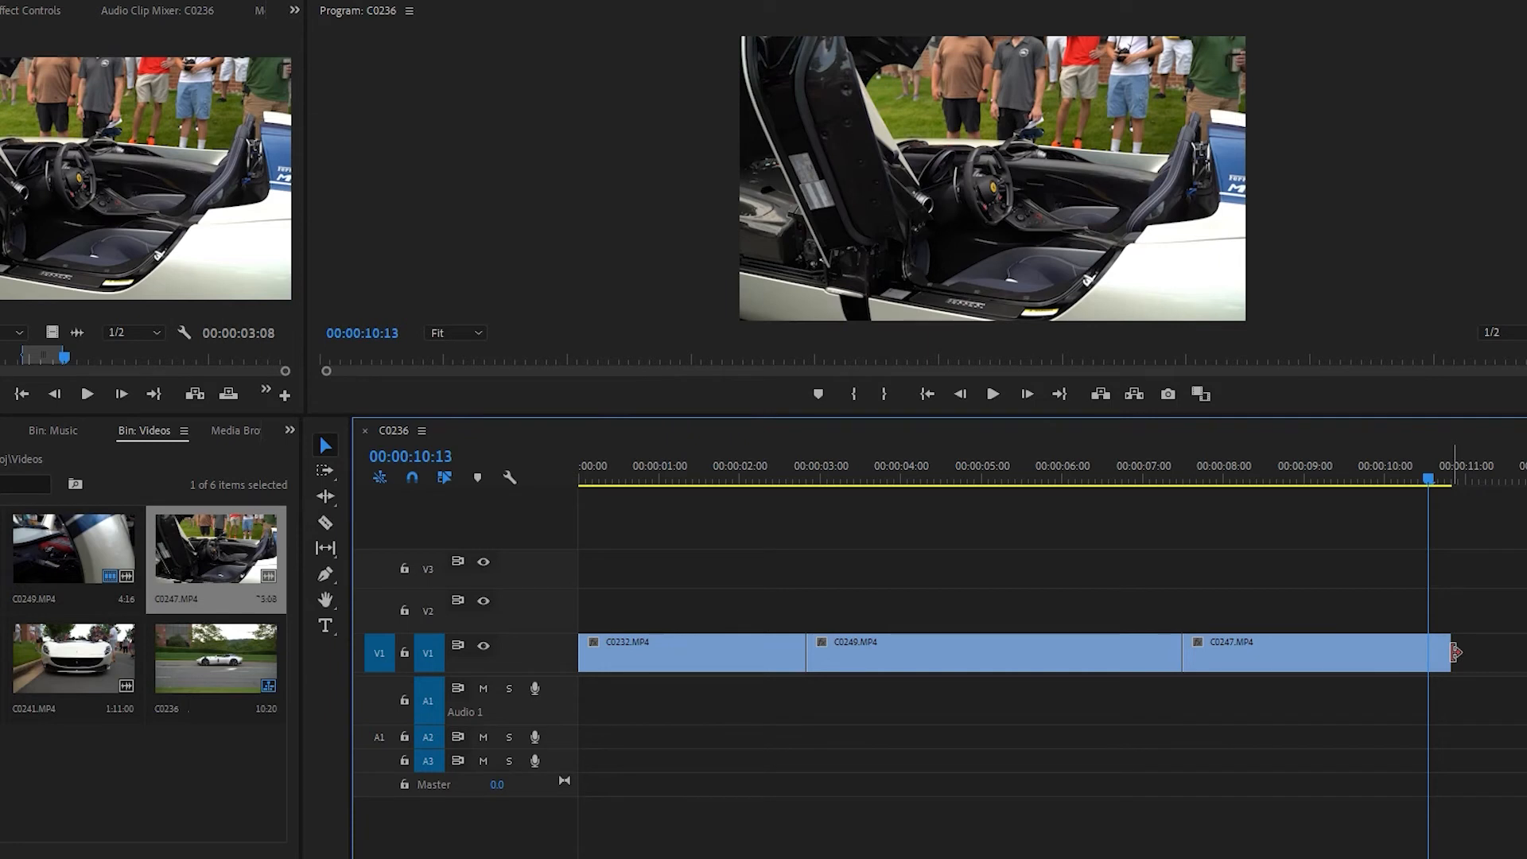
pyautogui.click(1452, 652)
pyautogui.moveTo(1448, 652); pyautogui.dragTo(1428, 647)
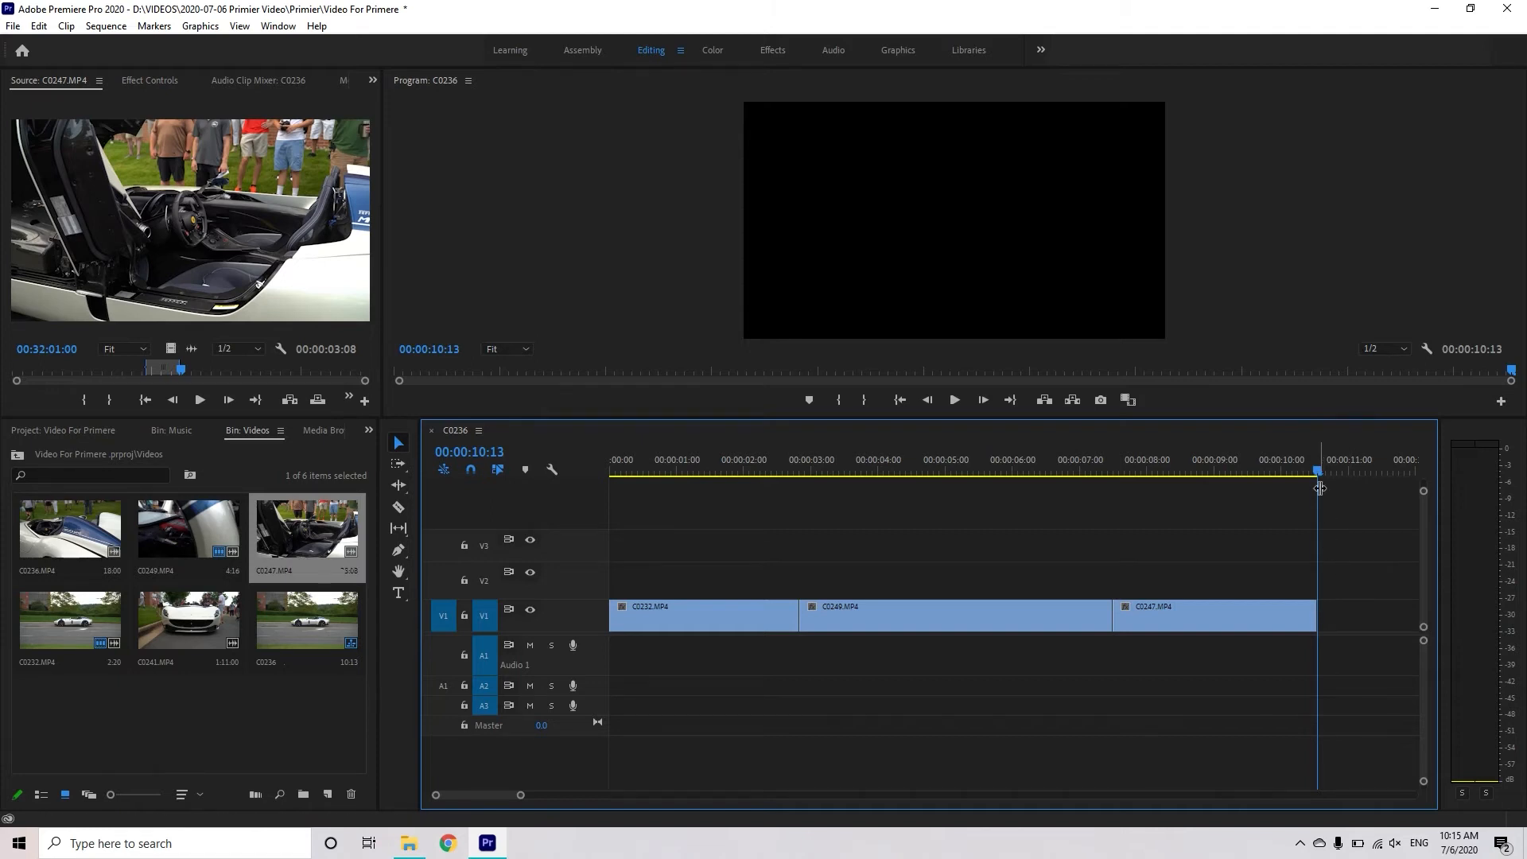
# Step: Move the playhead into C0249.MP4 and step backward and forward frame by frame to examine the engine shot
pyautogui.moveTo(1320, 469); pyautogui.dragTo(1026, 516)
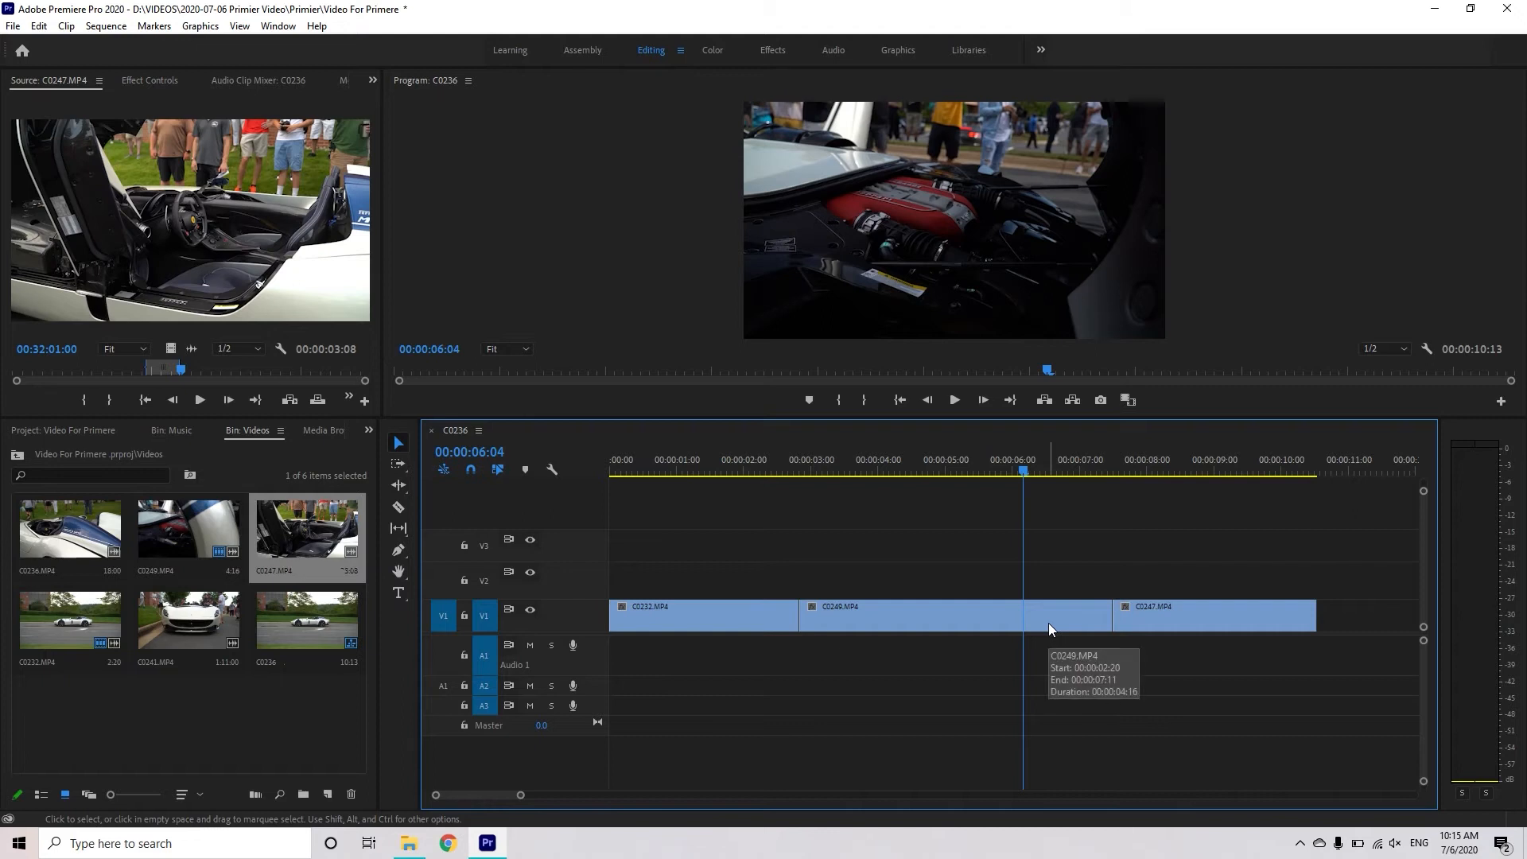
pyautogui.press('Left')
pyautogui.press('Left')
pyautogui.press('Left')
pyautogui.press('Left')
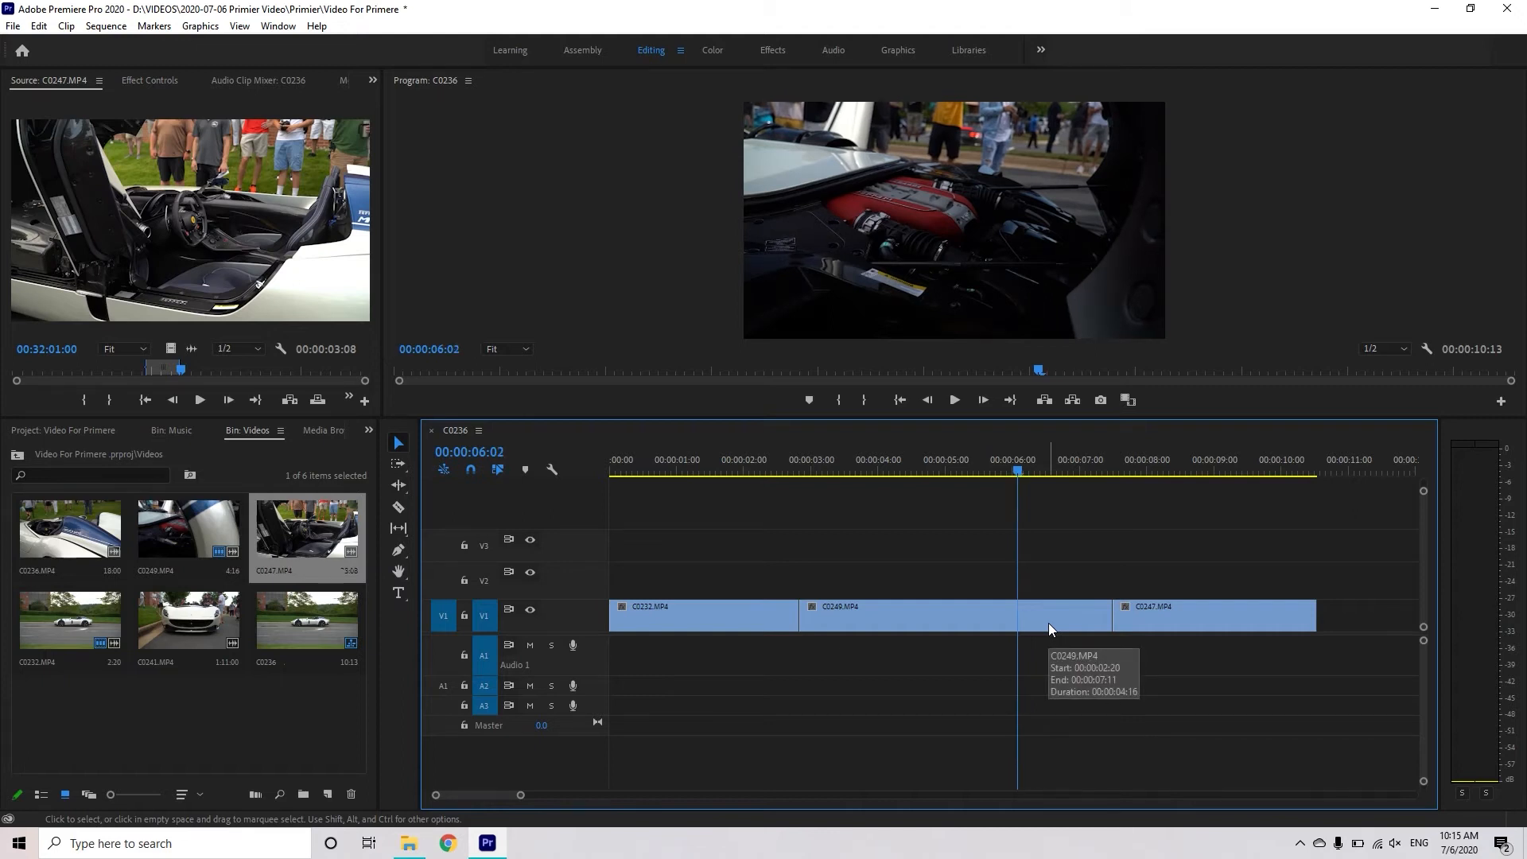
pyautogui.press('Right')
pyautogui.press('Right')
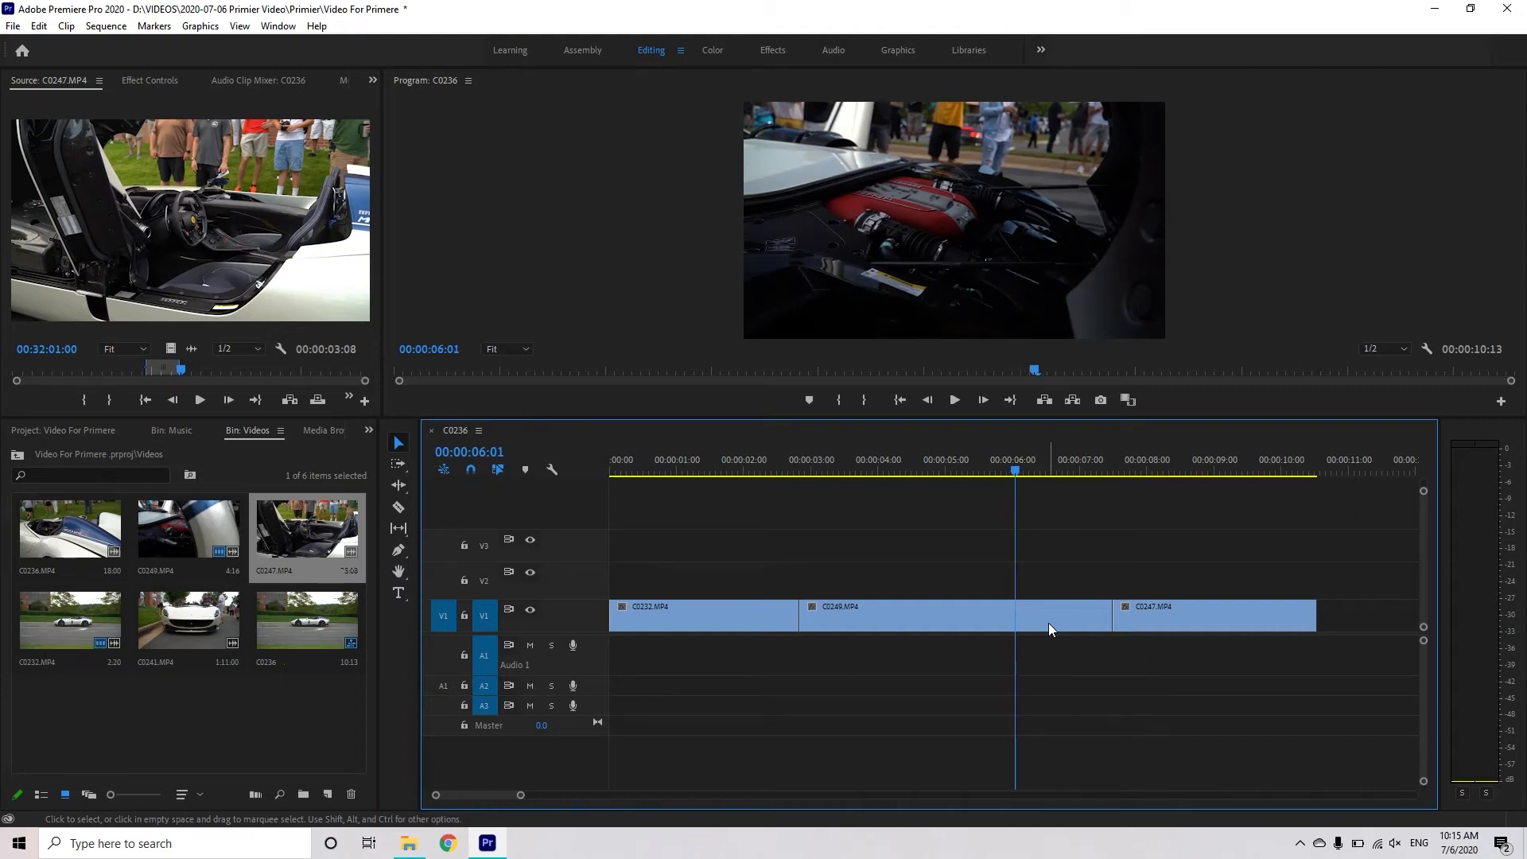
pyautogui.press('Left')
pyautogui.press('Left')
pyautogui.press('Left')
pyautogui.press('Left')
pyautogui.press('Left')
pyautogui.press('Left')
pyautogui.press('Left')
pyautogui.press('Left')
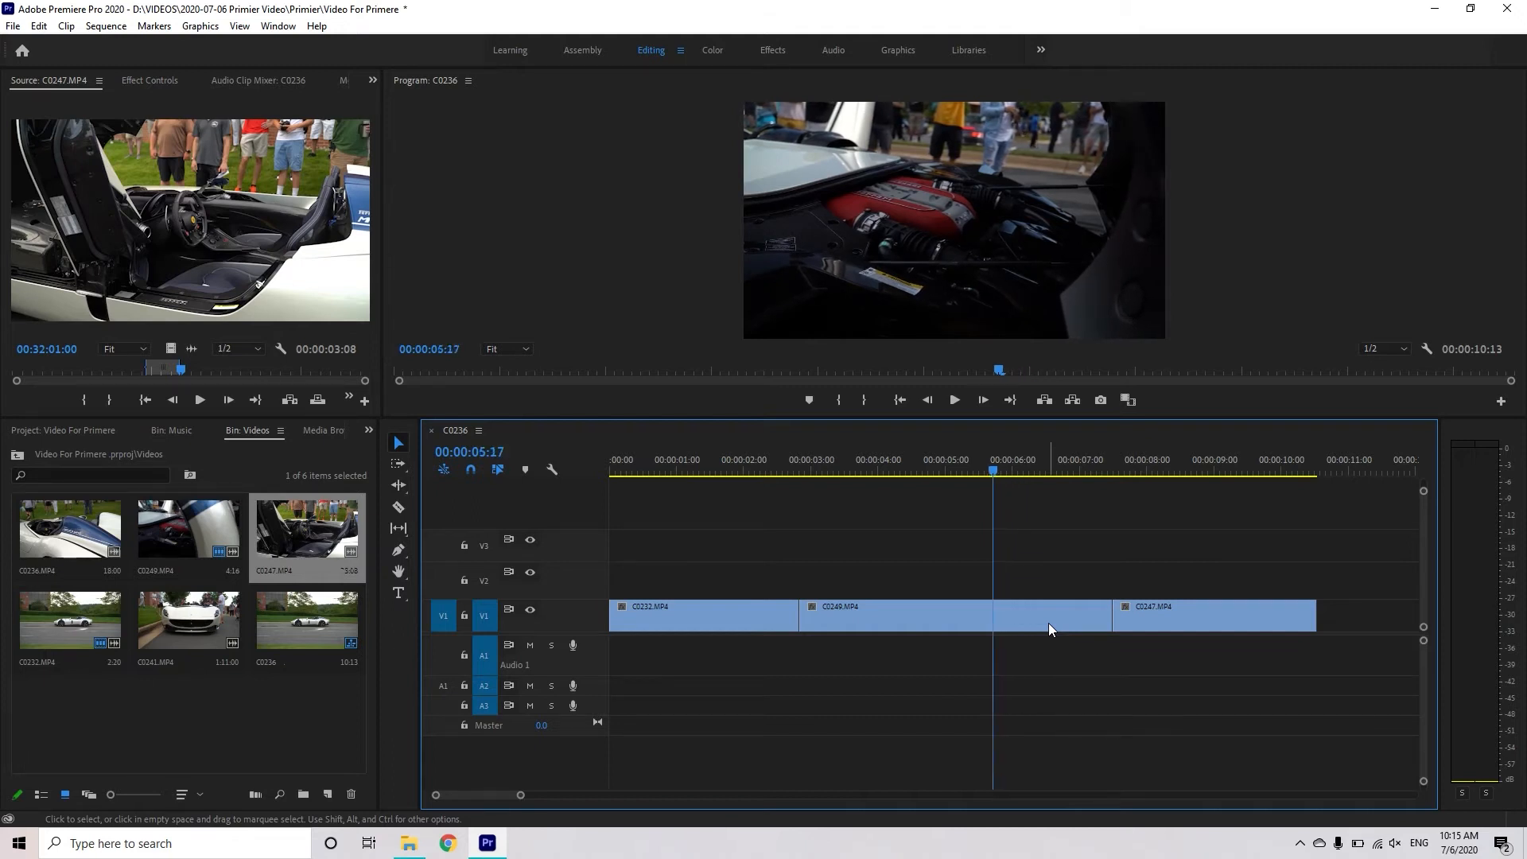
pyautogui.press('Right')
pyautogui.press('Right')
# Step: Move the playhead to the cut between C0249.MP4 and C0247.MP4, and examine the frames on both sides of it
pyautogui.moveTo(1098, 471); pyautogui.dragTo(1118, 469)
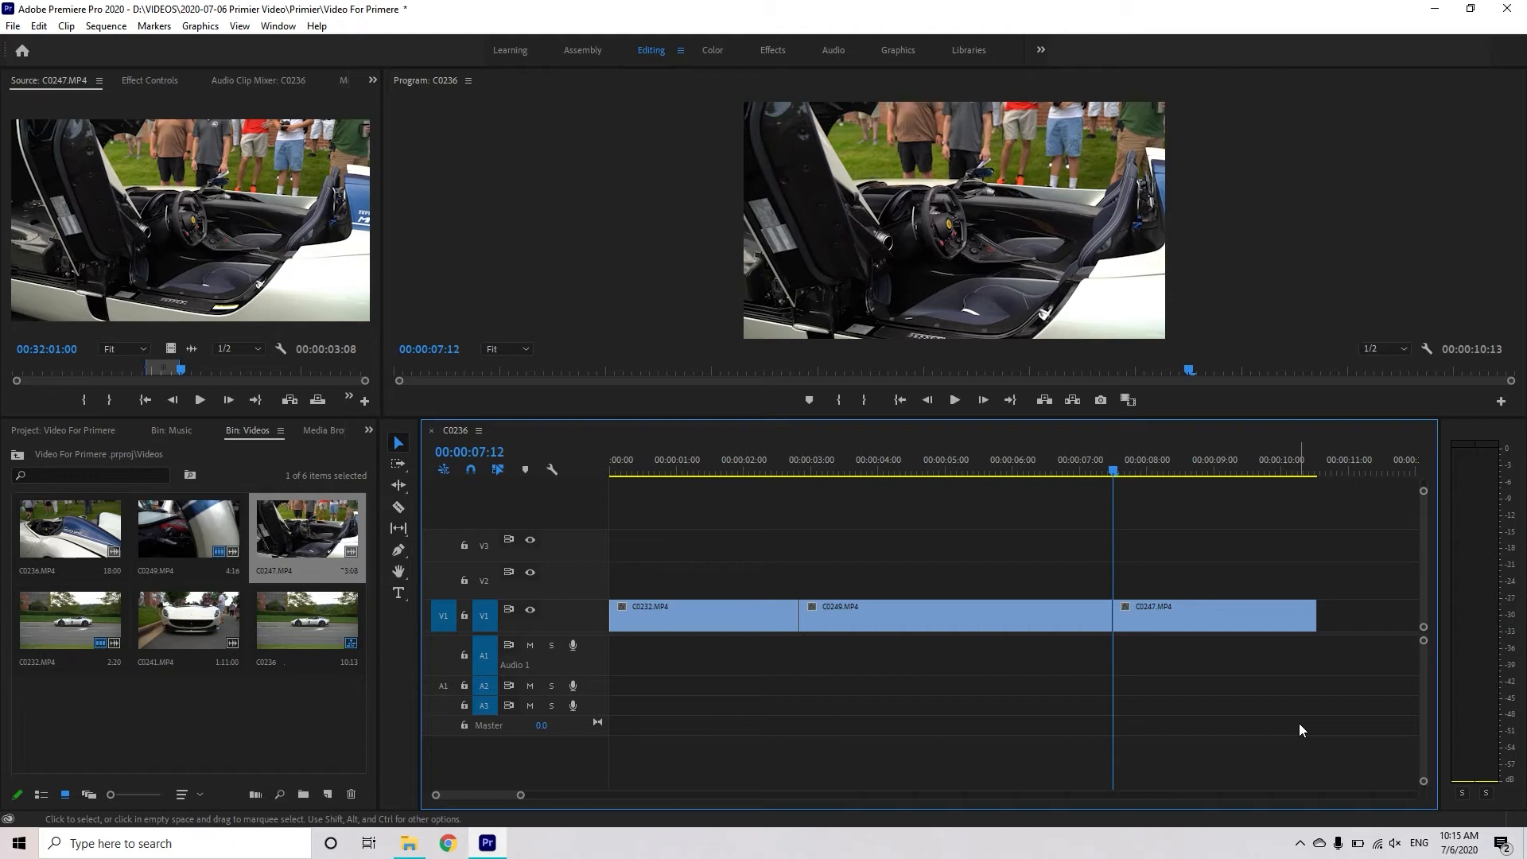
pyautogui.press('Left')
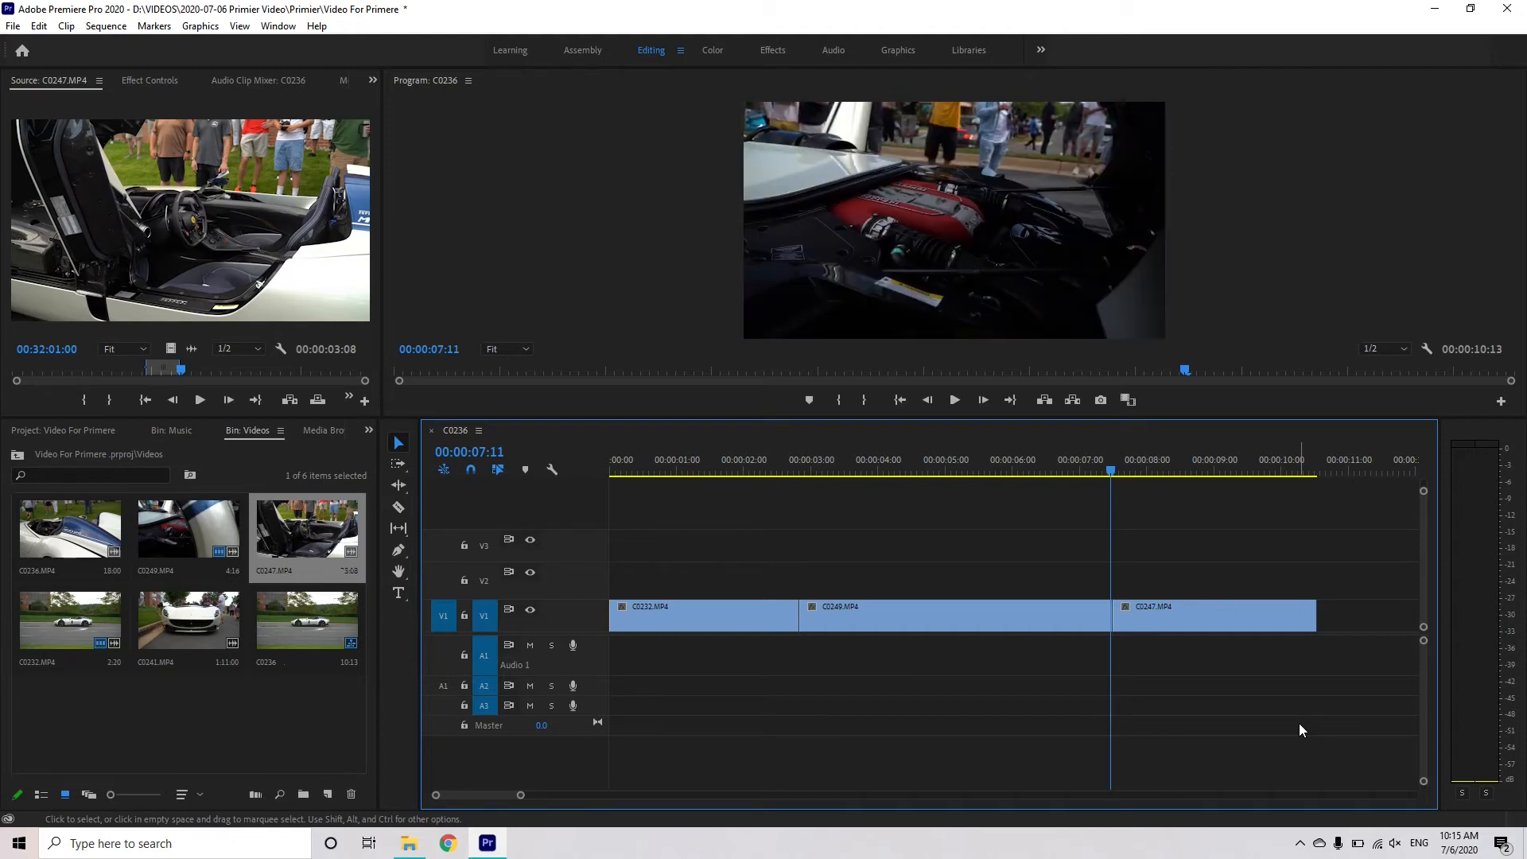
pyautogui.press('Right')
pyautogui.press('Down')
pyautogui.press('Up')
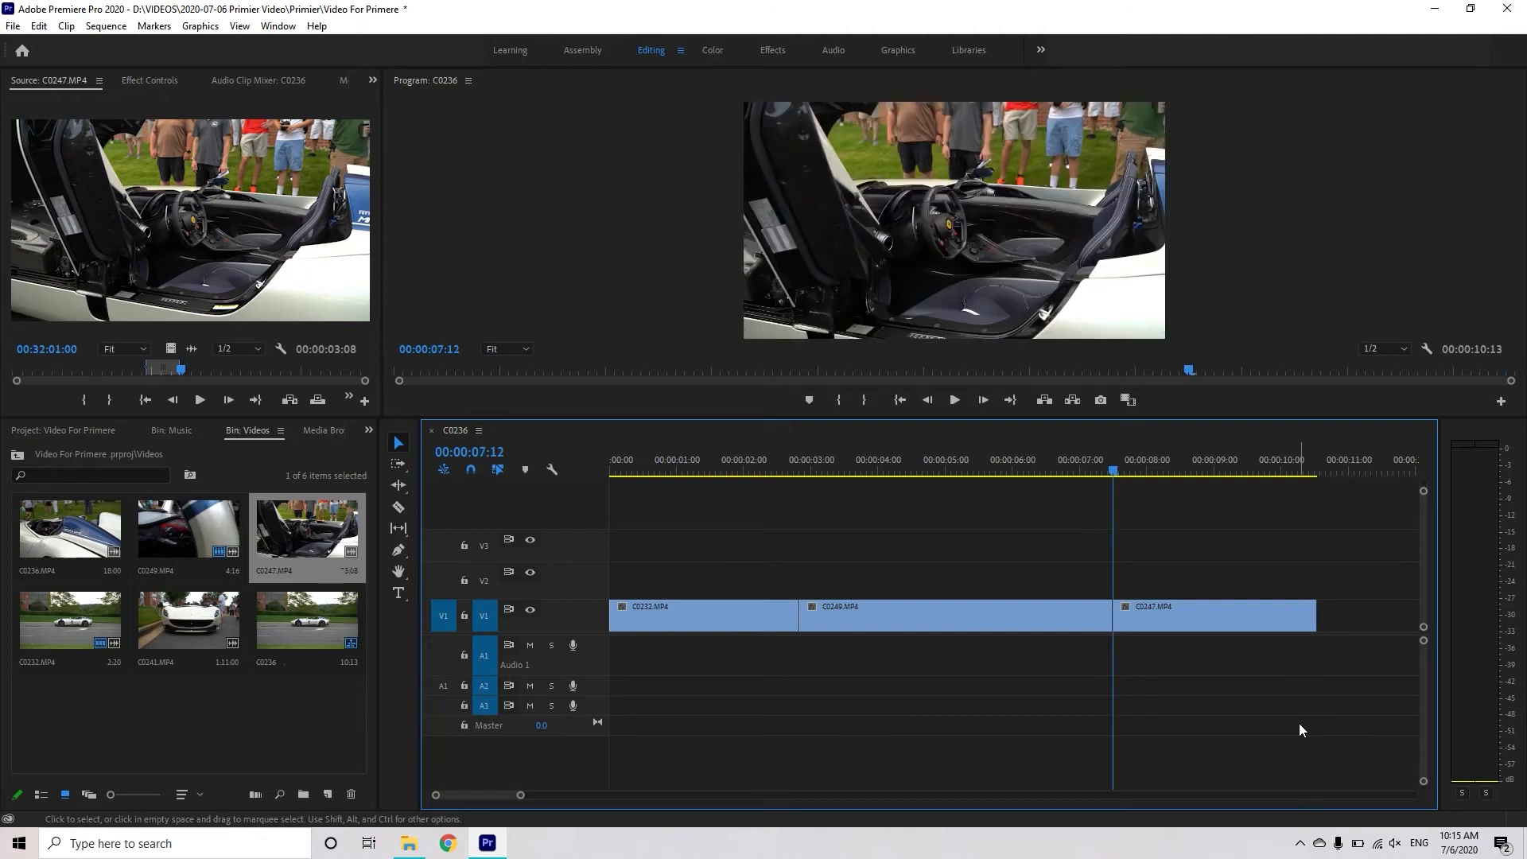
pyautogui.press('Right')
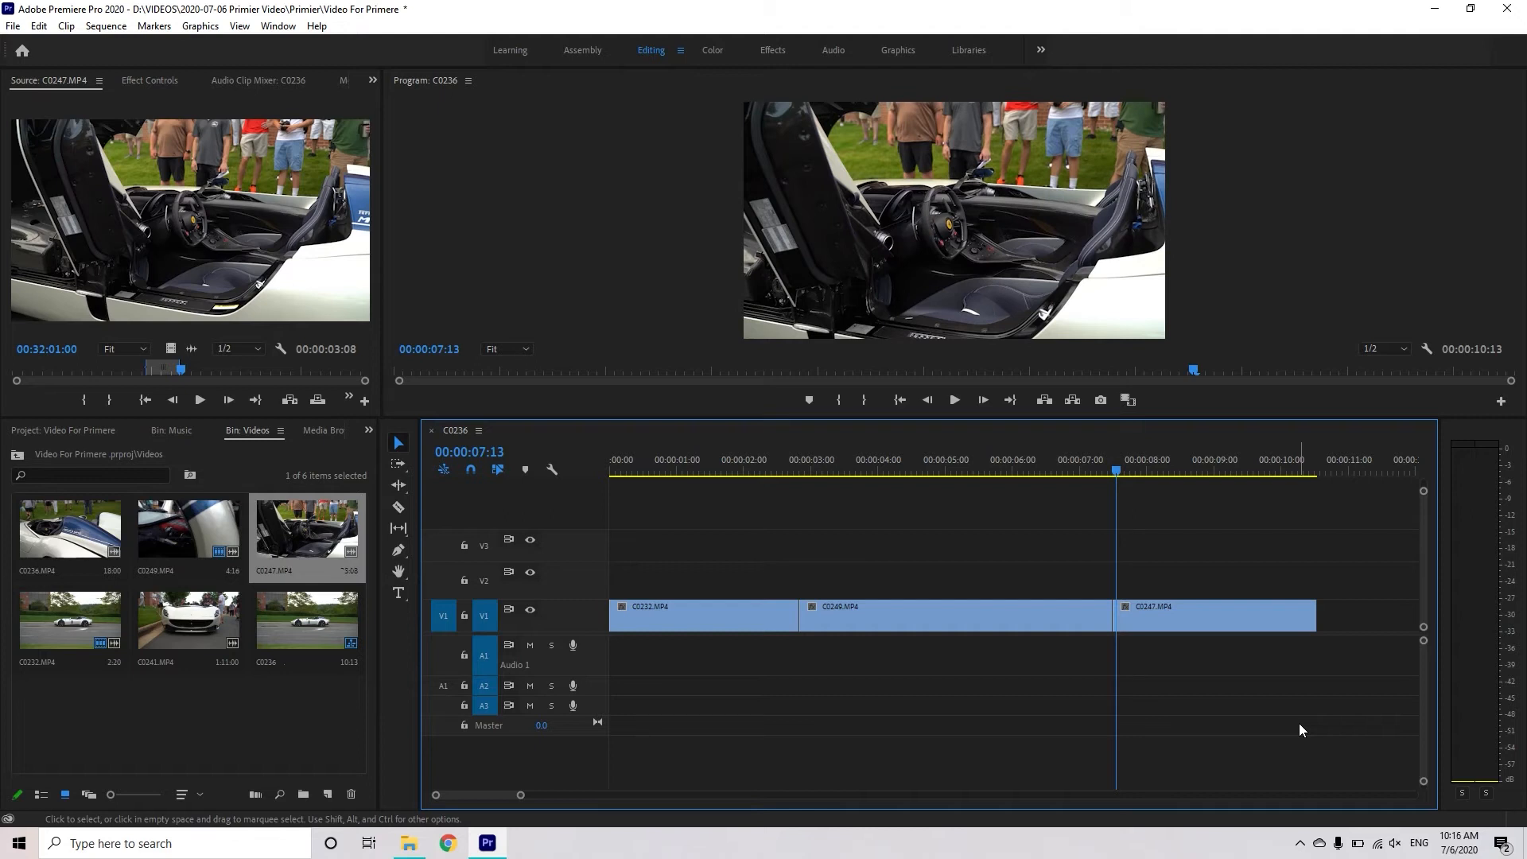
# Step: Jump to the sequence's end, go back through the edit points to the start, and go forward to the beginning of C0247.MP4
pyautogui.press('End')
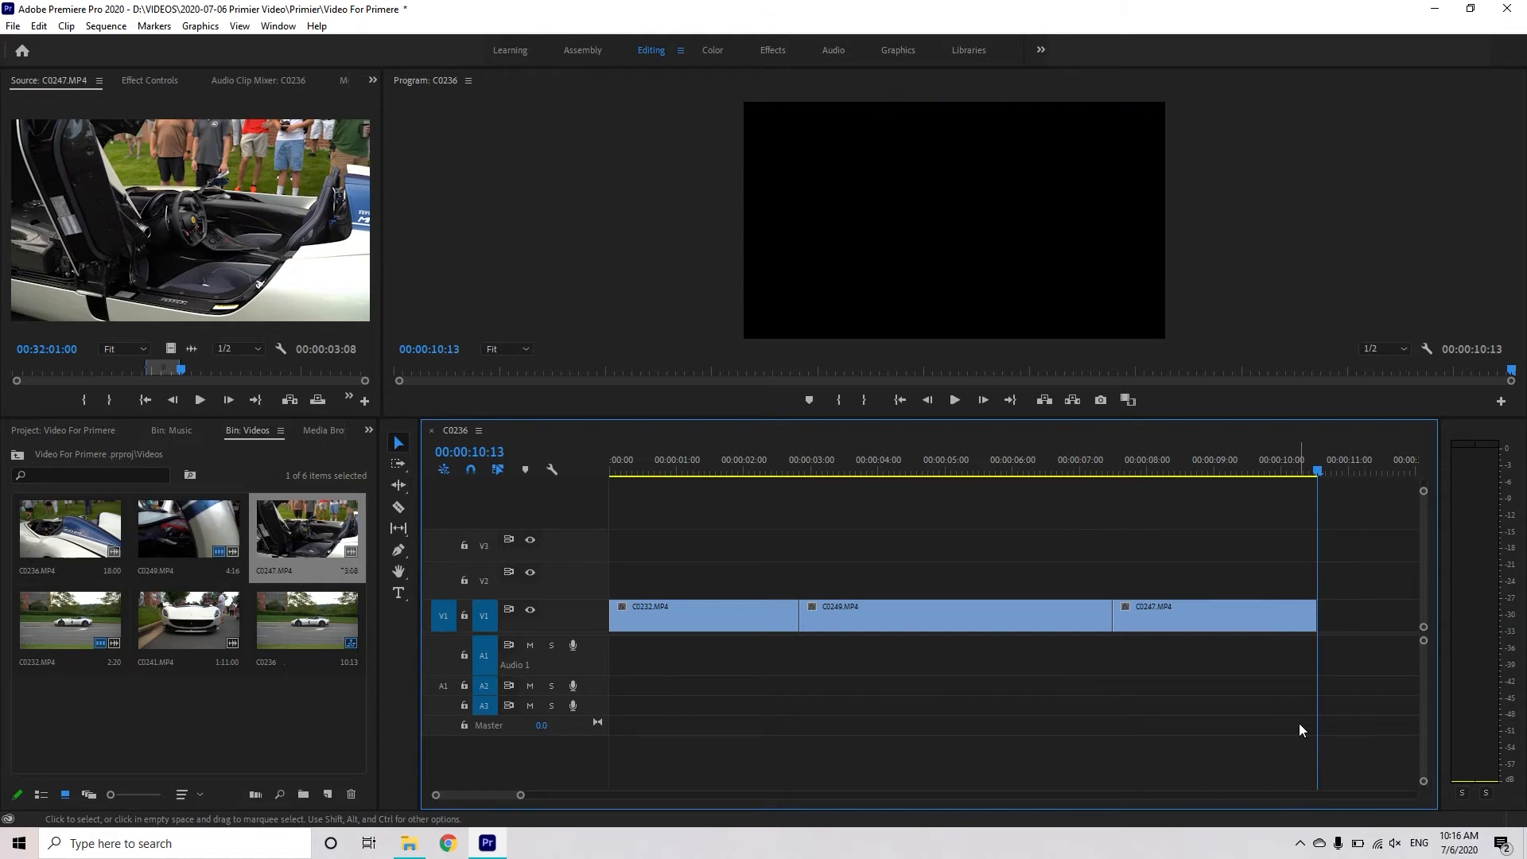
pyautogui.press('Up')
pyautogui.press('Up')
pyautogui.press('Up')
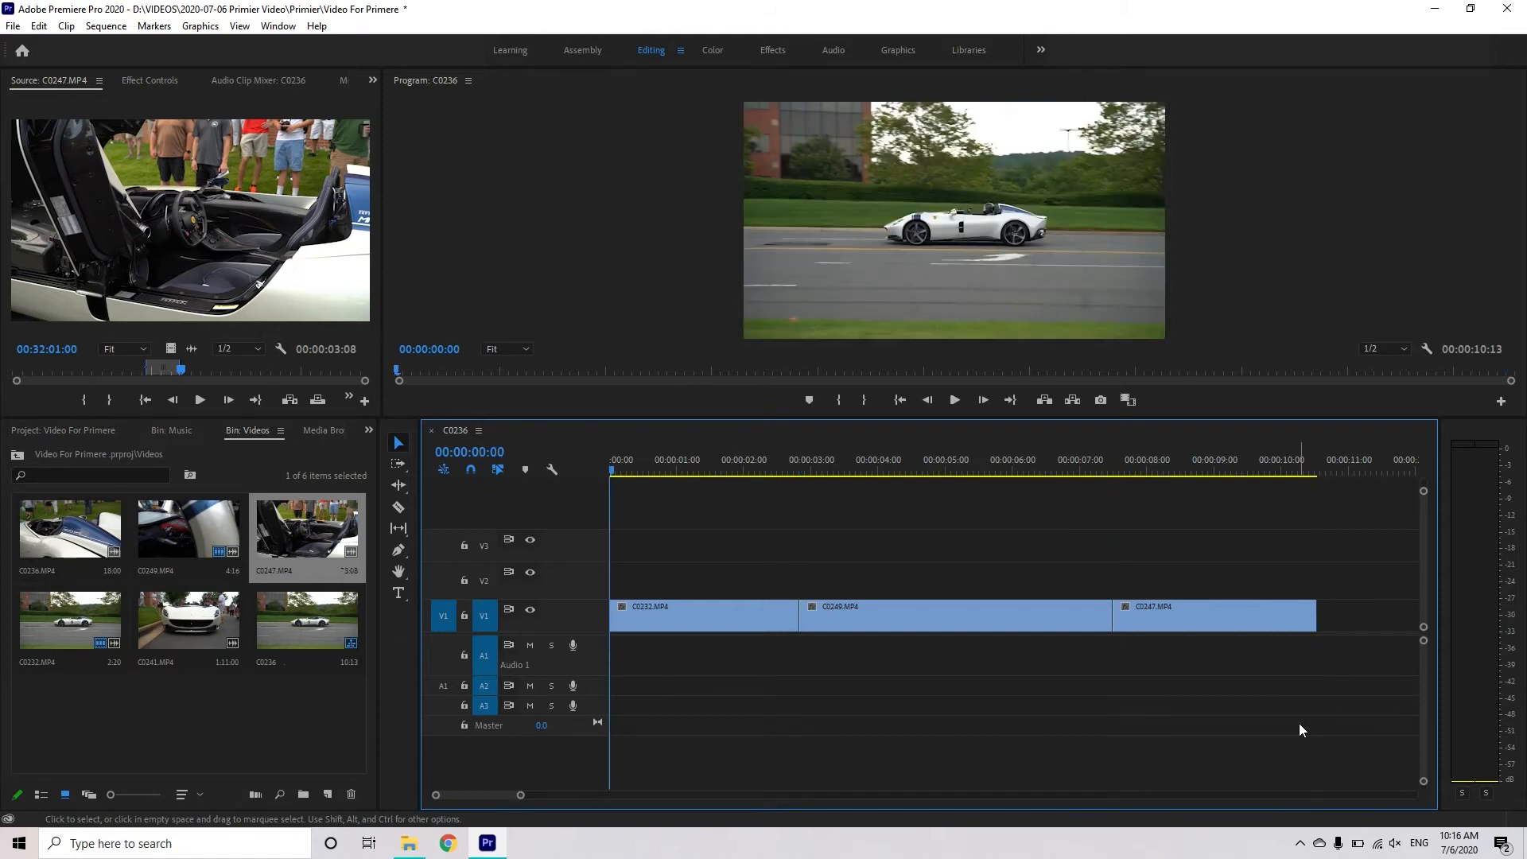
pyautogui.press('Down')
pyautogui.press('Down')
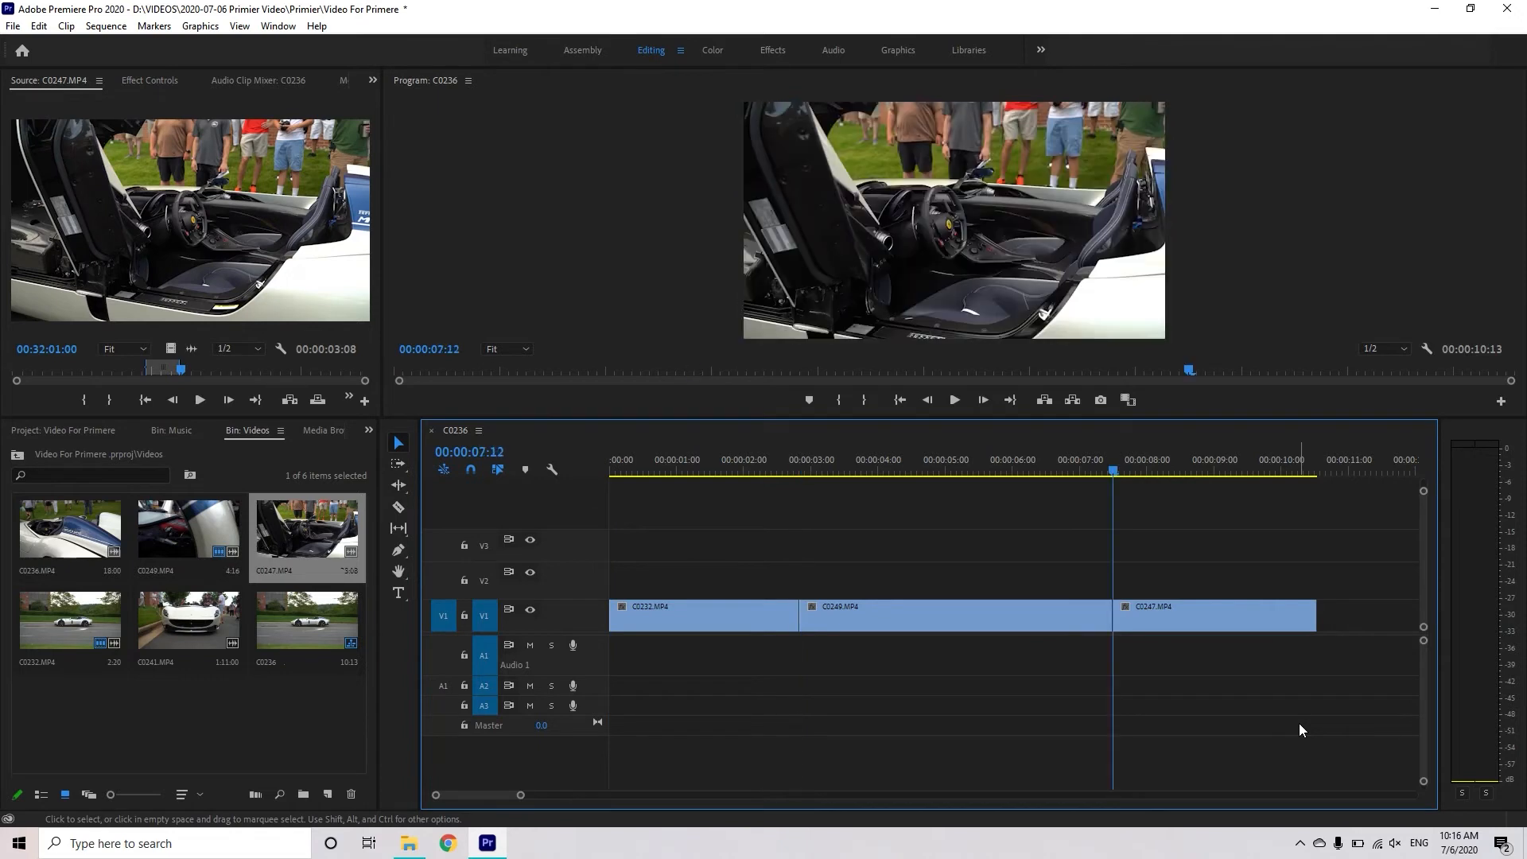
# Step: Play the assembled sequence from its start to review the three clips, and return the playhead to the start
pyautogui.press('Up')
pyautogui.press('Up')
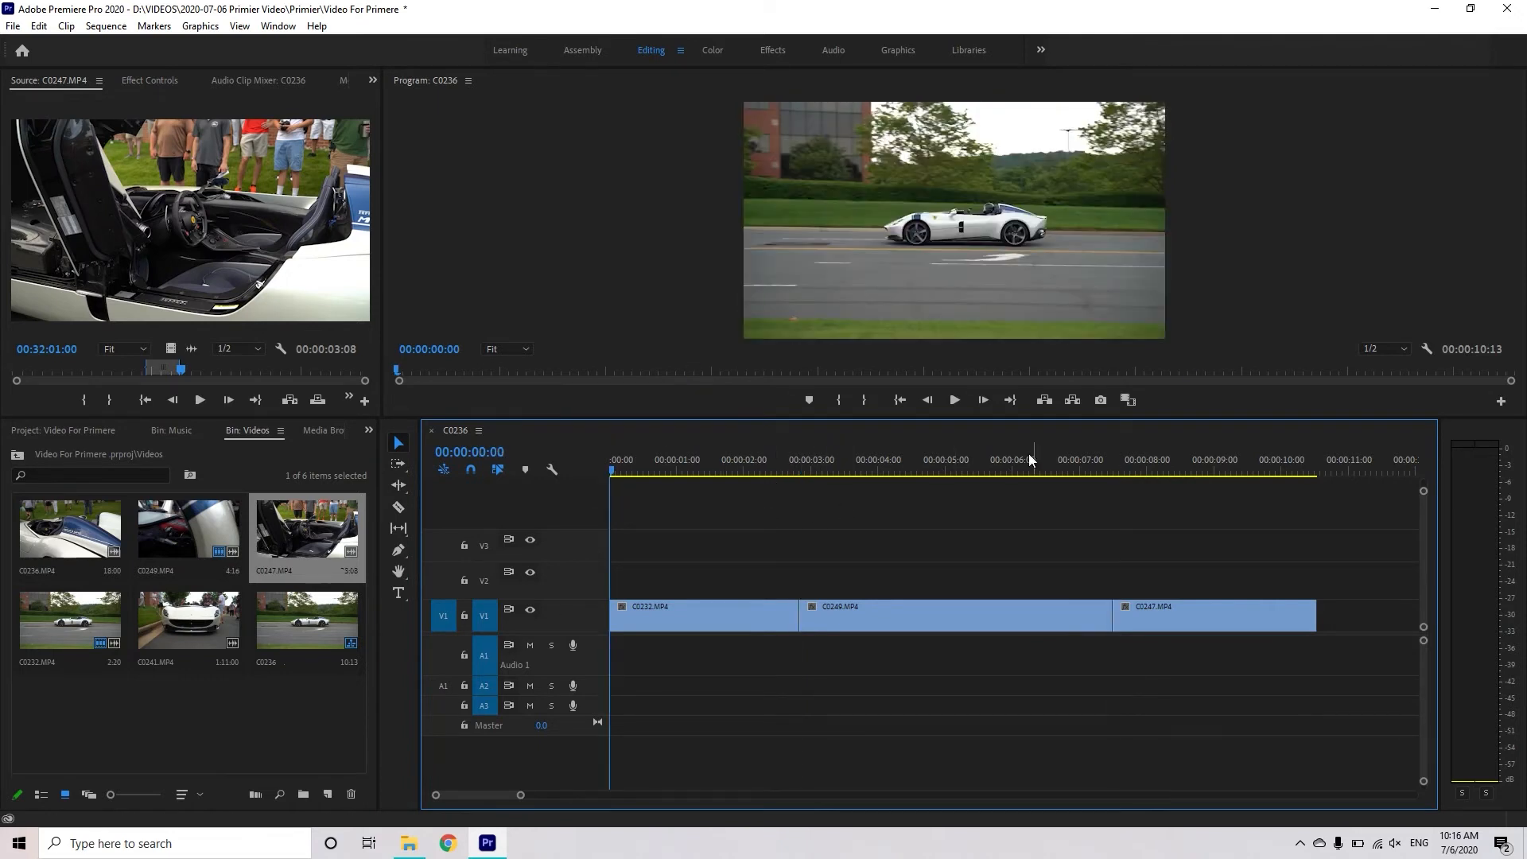
pyautogui.press('space')
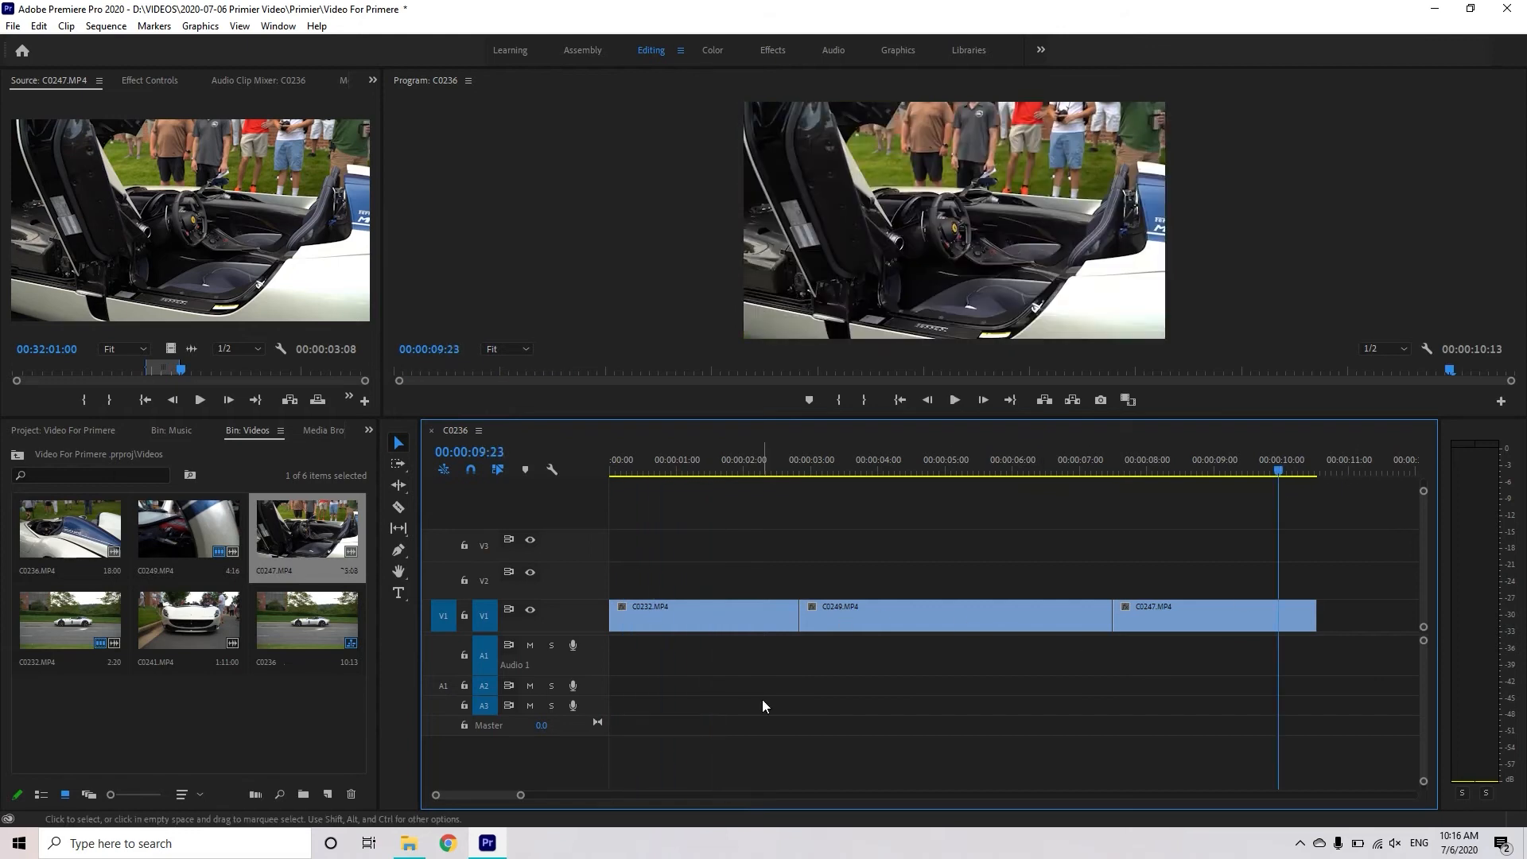
pyautogui.press('Home')
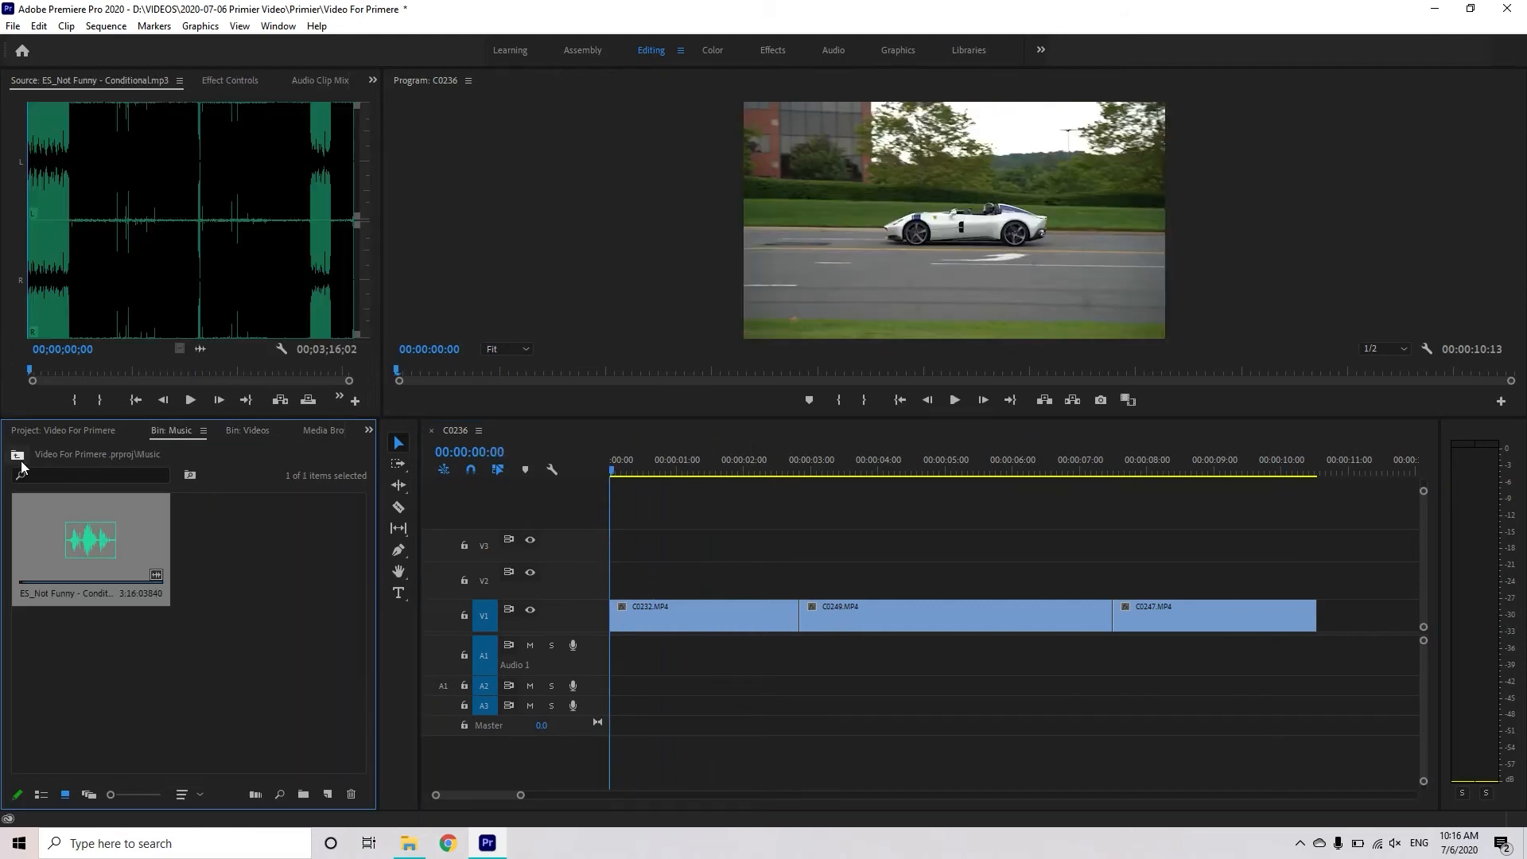
# Step: Place the full ES_Not Funny - Conditional.mp3 track from the Music bin on A1 at the sequence's start, and try to trim its end
pyautogui.click(17, 455)
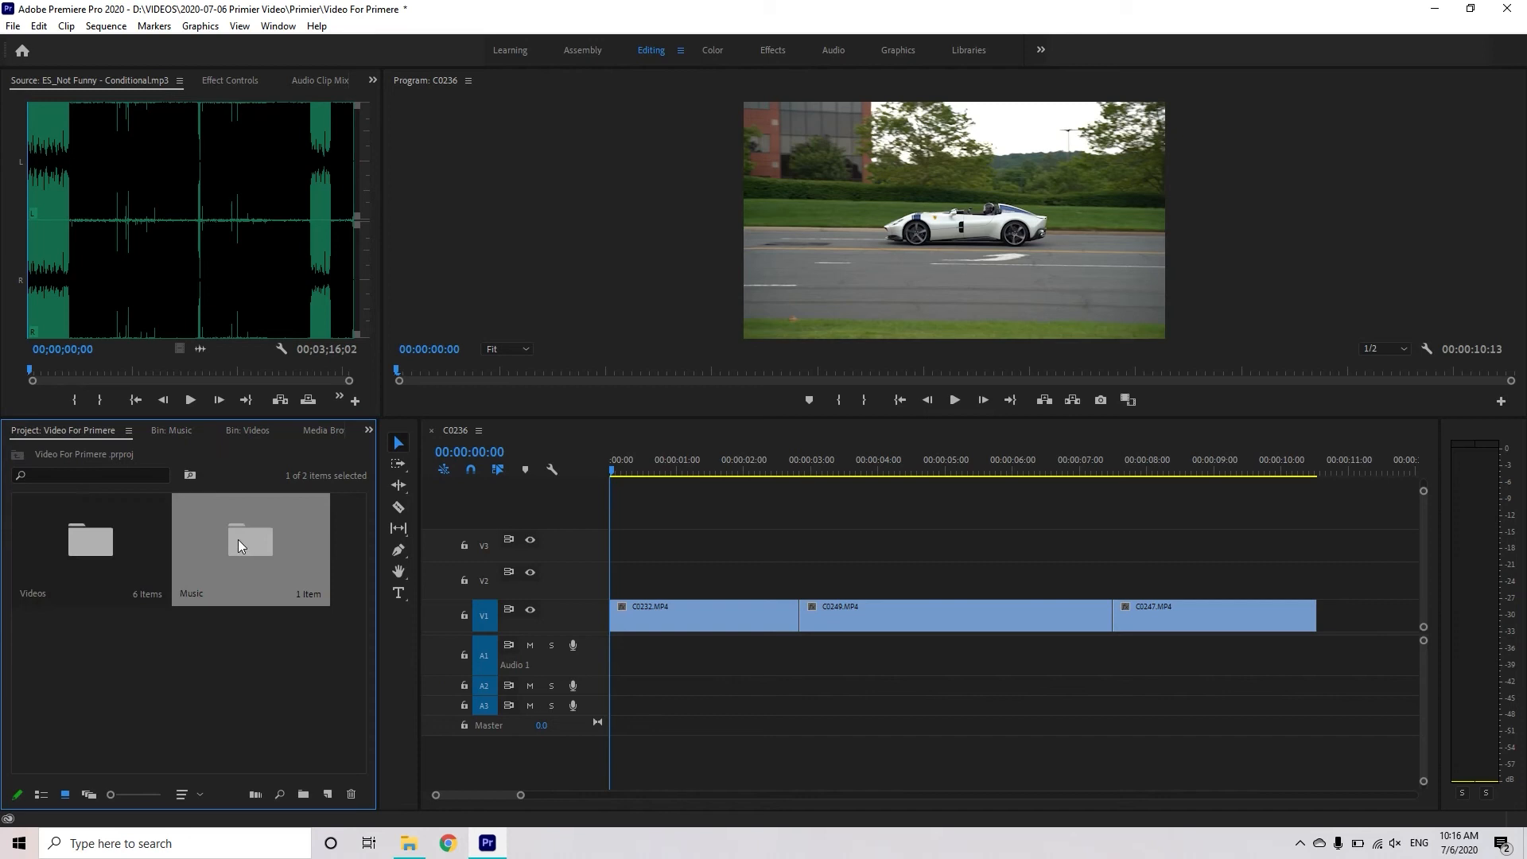
pyautogui.doubleClick(237, 539)
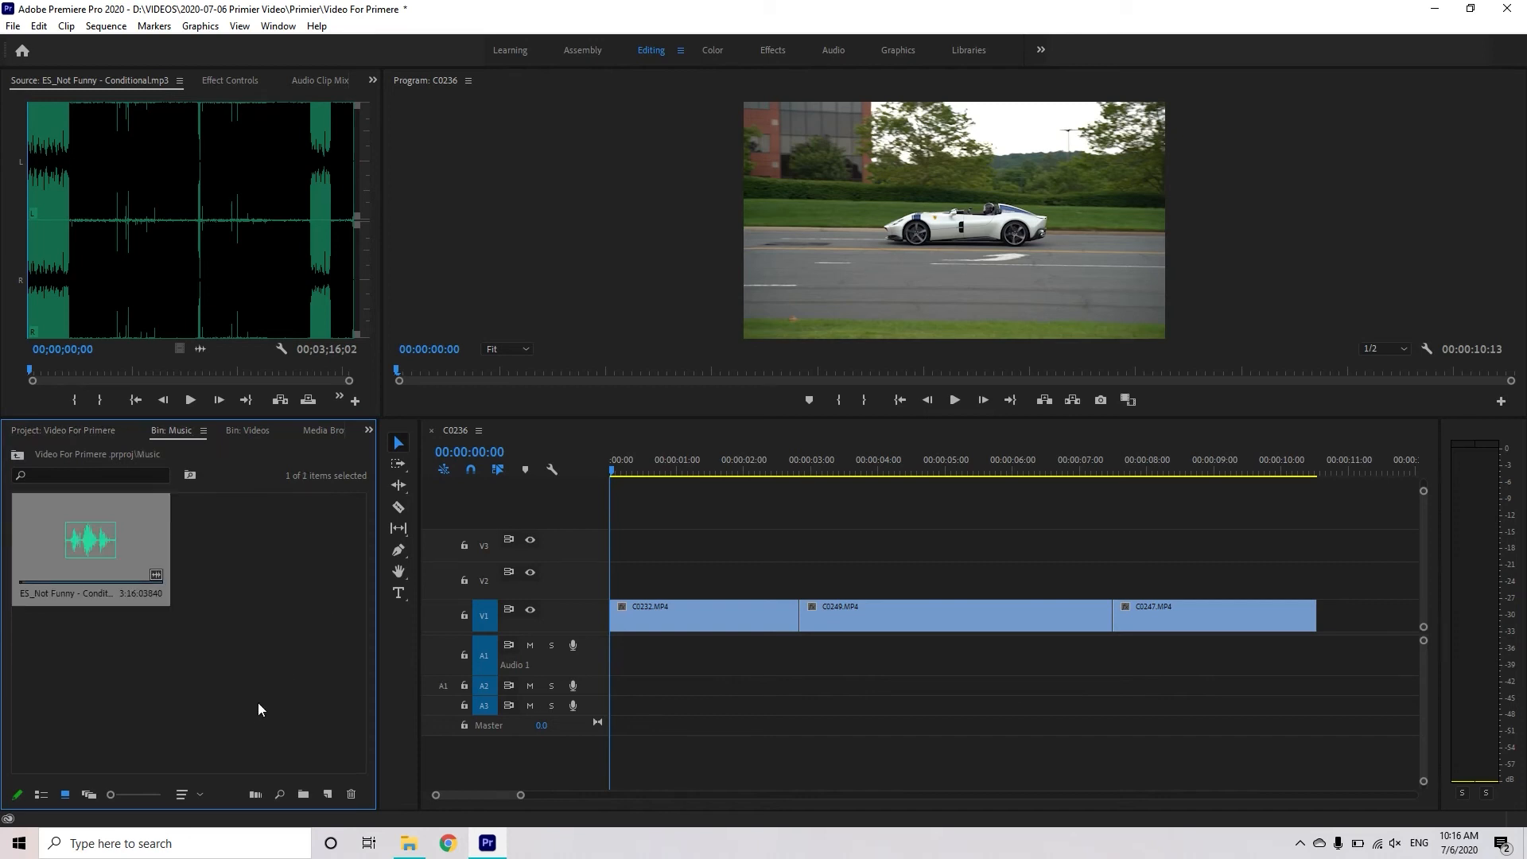
pyautogui.moveTo(90, 544); pyautogui.dragTo(603, 672)
pyautogui.moveTo(610, 670); pyautogui.dragTo(611, 670)
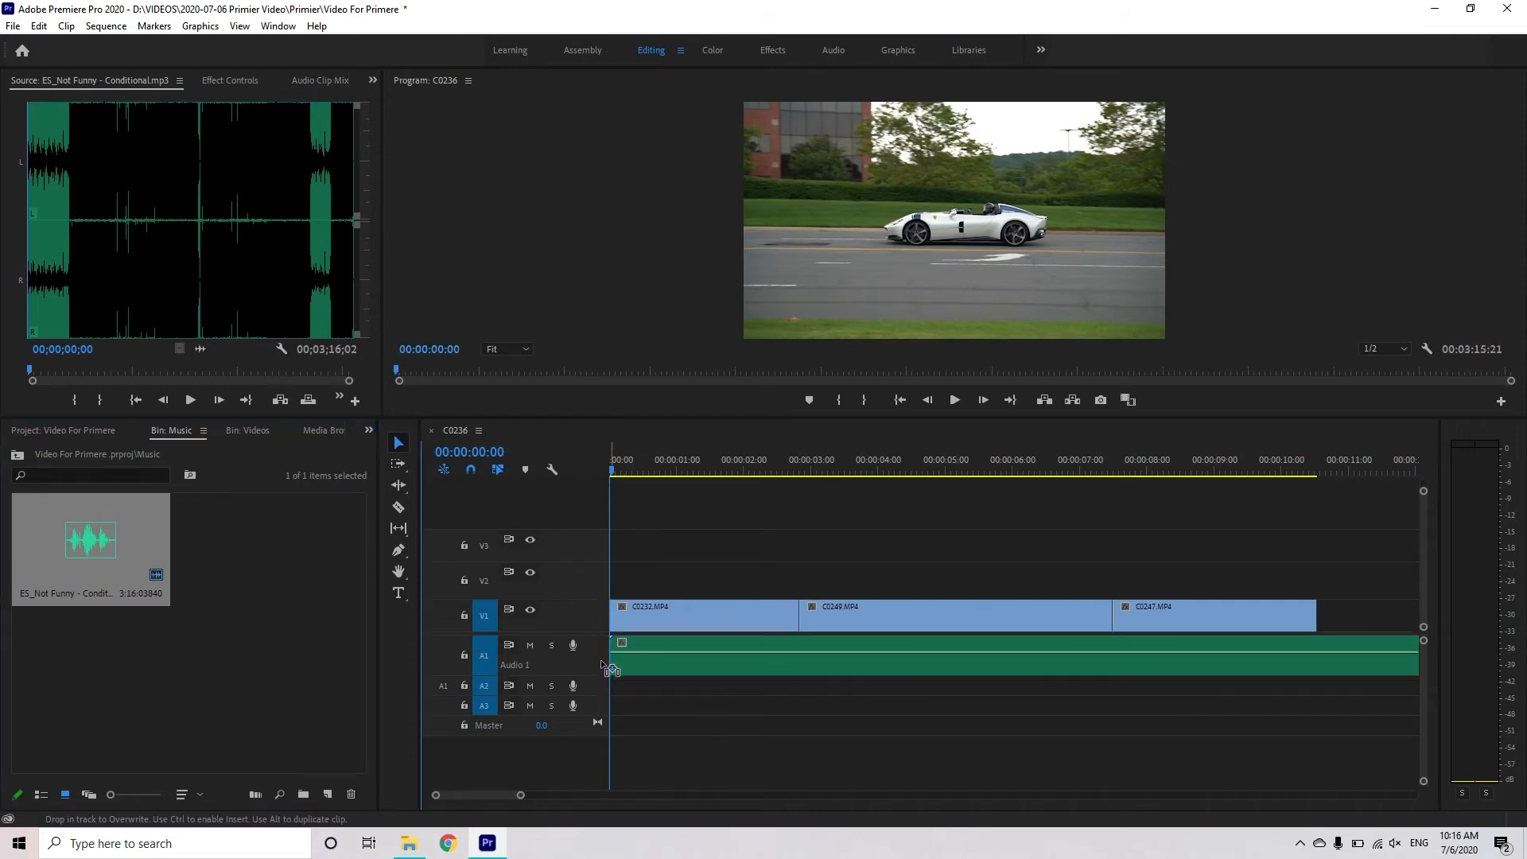
pyautogui.moveTo(517, 795); pyautogui.dragTo(946, 794)
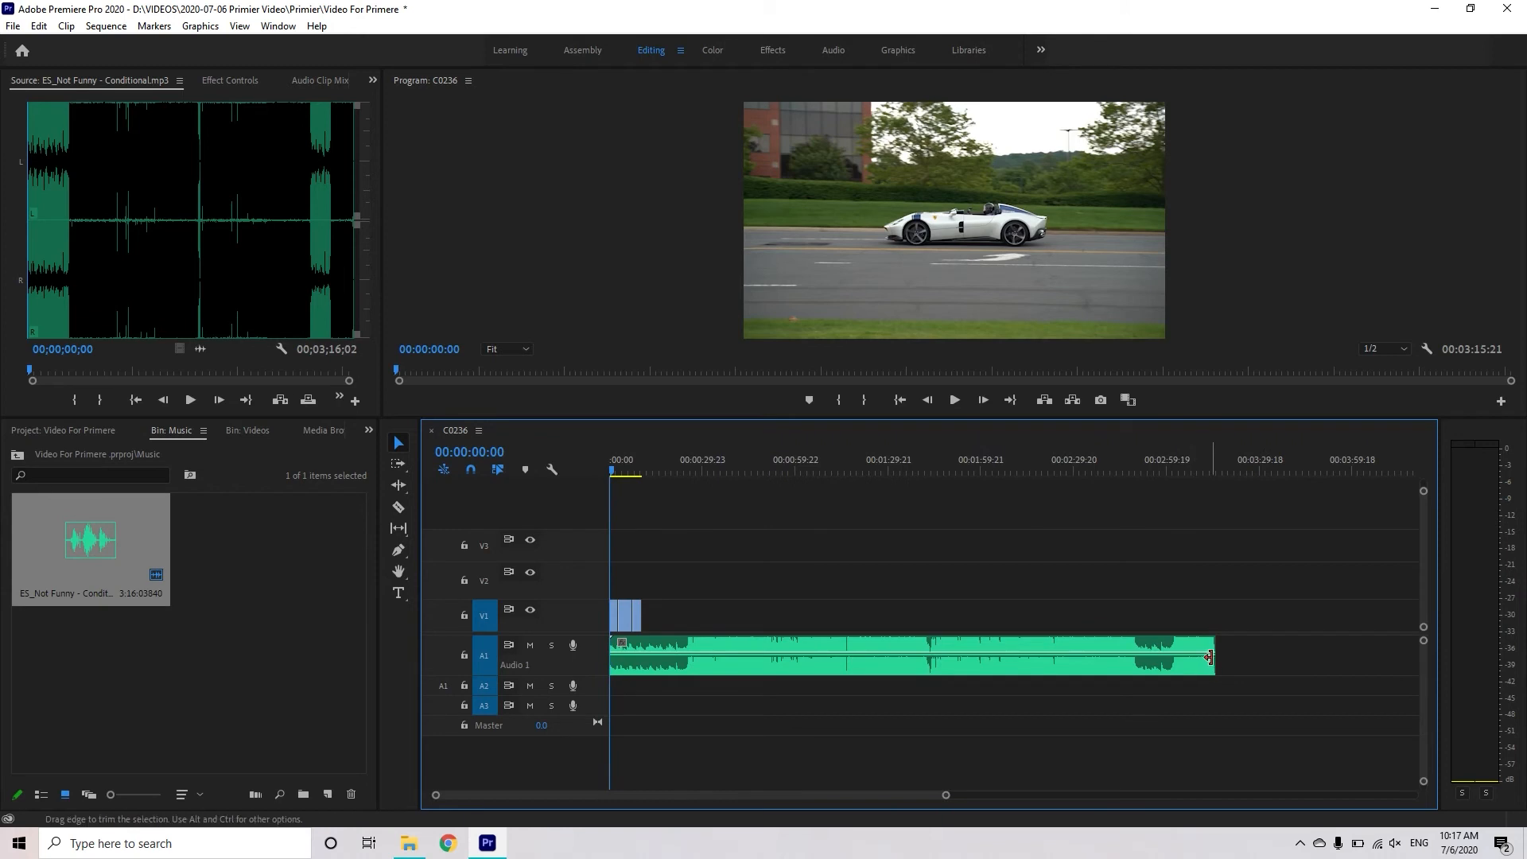
pyautogui.moveTo(1211, 643); pyautogui.dragTo(1138, 619)
# Step: Mark a section about 00;00;03;12 long, ending near 00;00;27;06, in the music track and drop it onto the sequence's audio tracks
pyautogui.click(73, 257)
pyautogui.moveTo(73, 258); pyautogui.dragTo(66, 259)
pyautogui.press('i')
pyautogui.press('space')
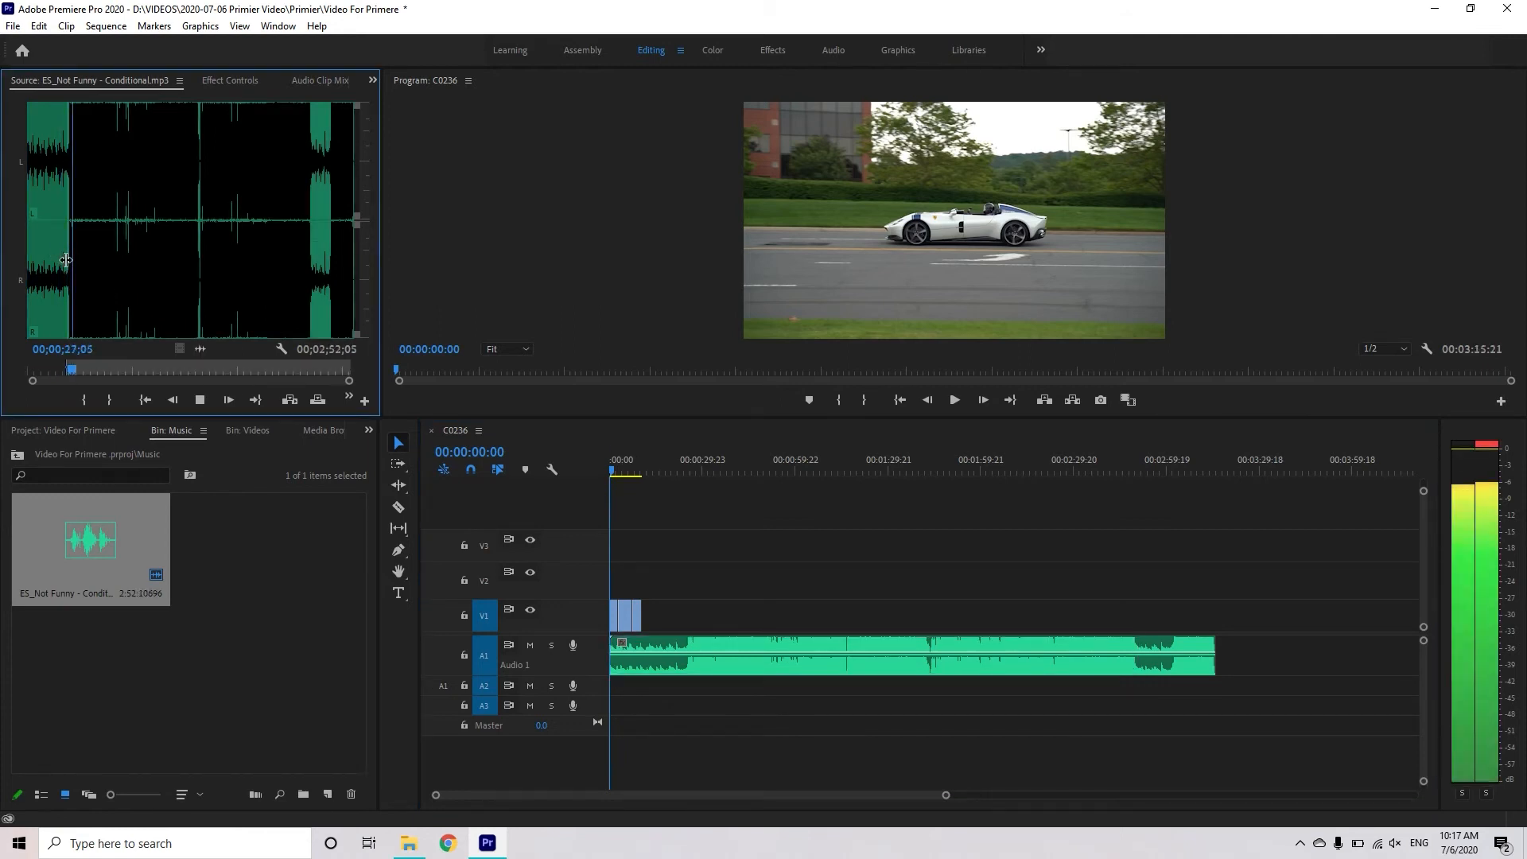
pyautogui.press('o')
pyautogui.moveTo(112, 538); pyautogui.dragTo(635, 686)
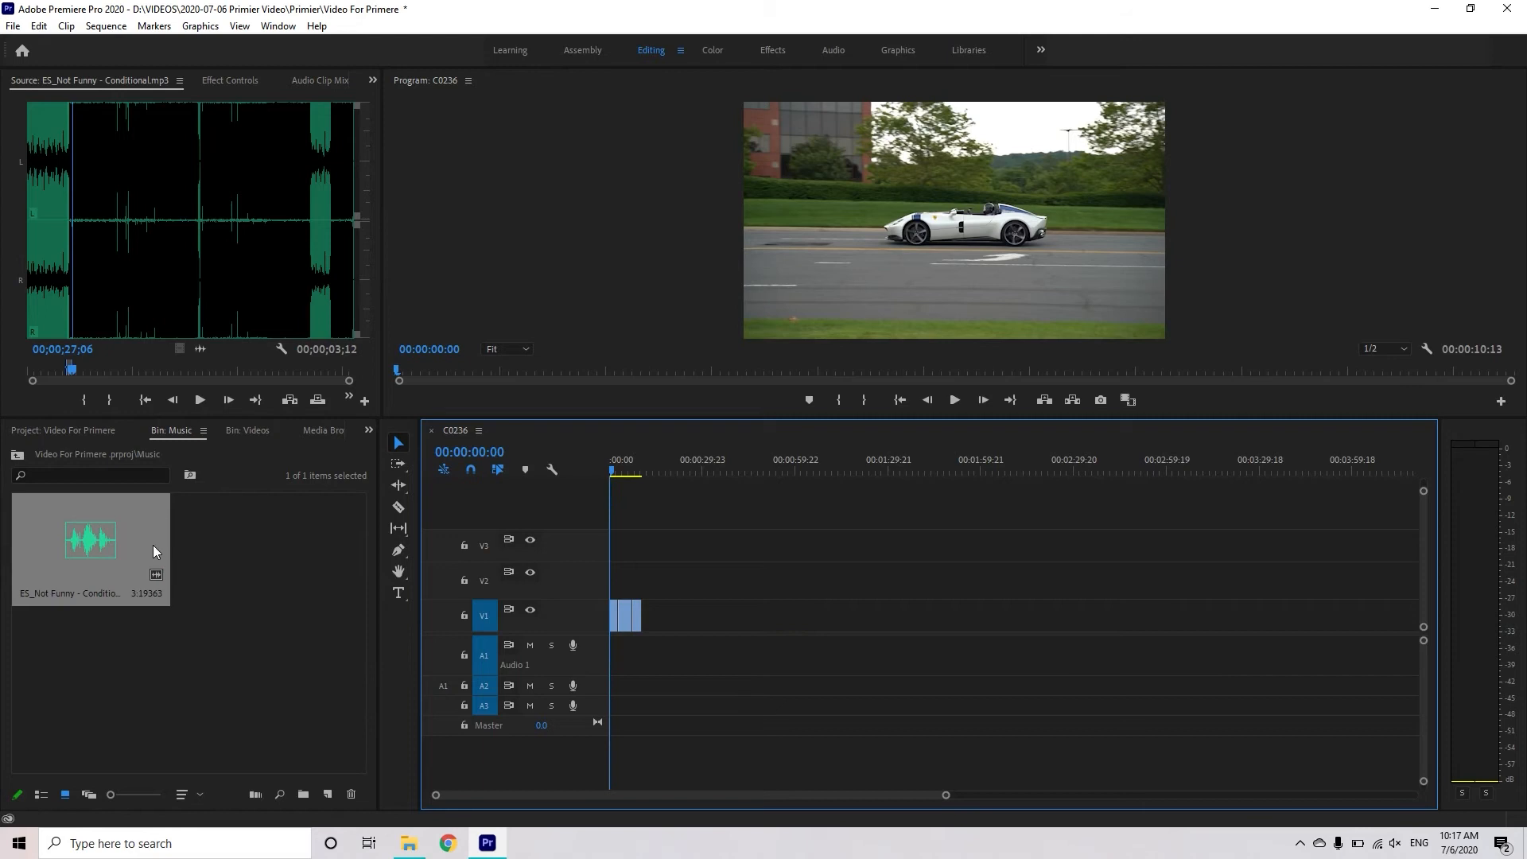